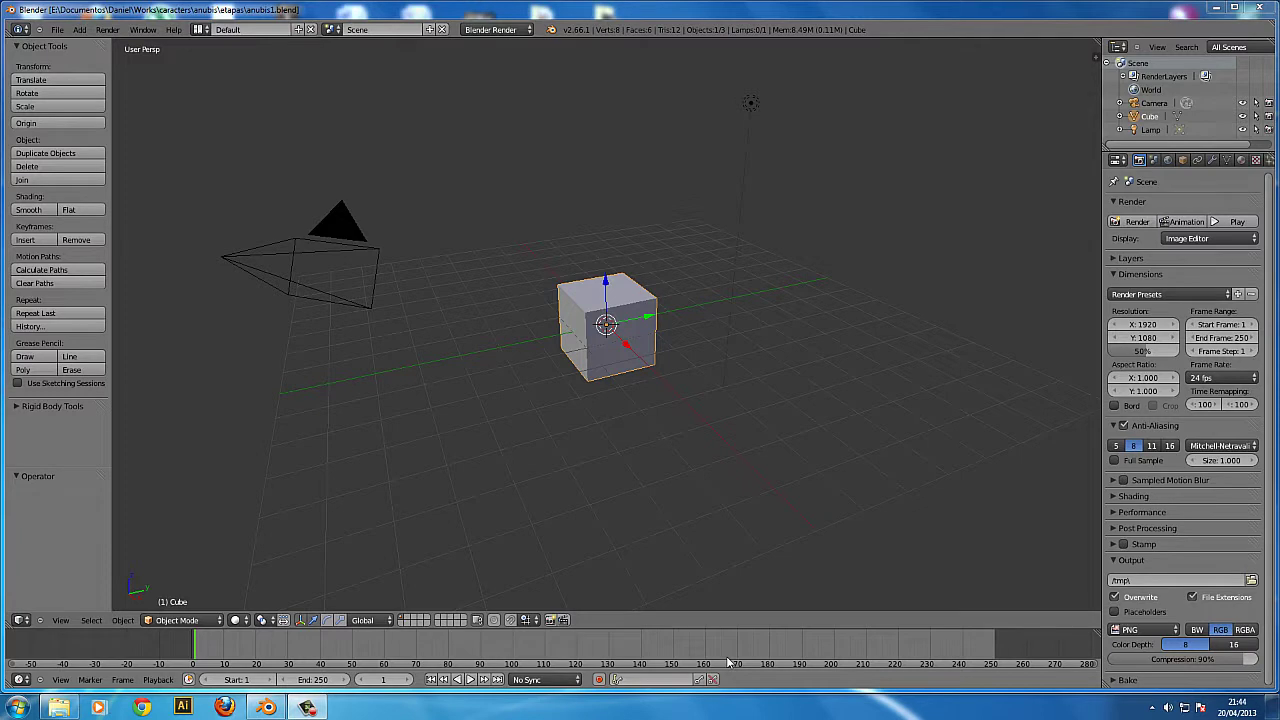
# - Show the splash screen with the version information and dismiss it
pyautogui.click(553, 30)
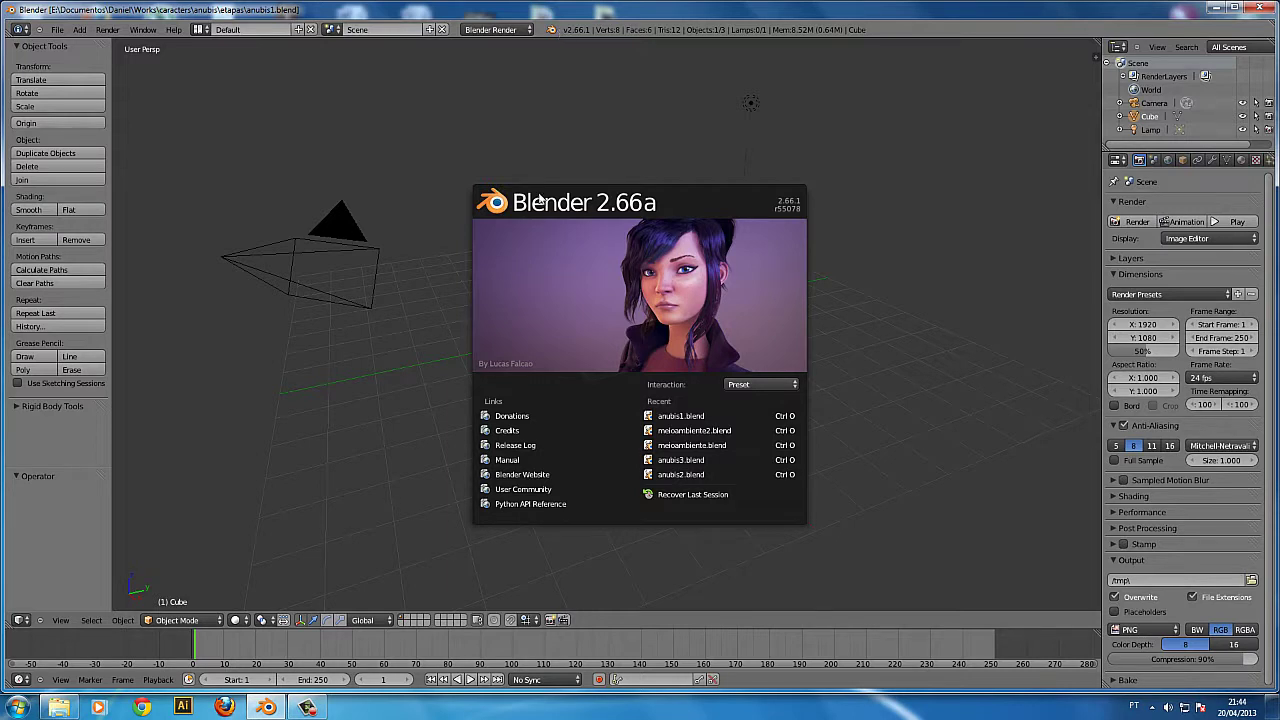
pyautogui.click(528, 133)
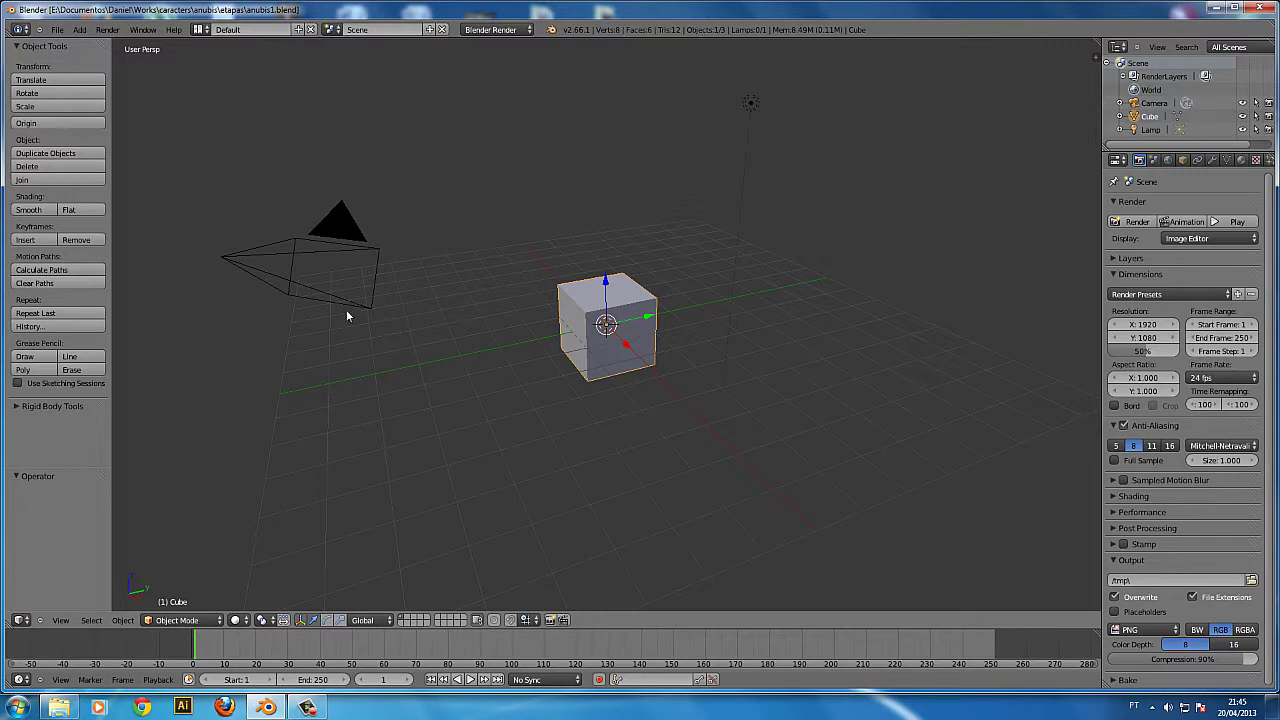
# - Practise selecting the camera, the cube and the lamp one after another, finishing with the cube selected
pyautogui.rightClick(295, 236)
pyautogui.rightClick(642, 330)
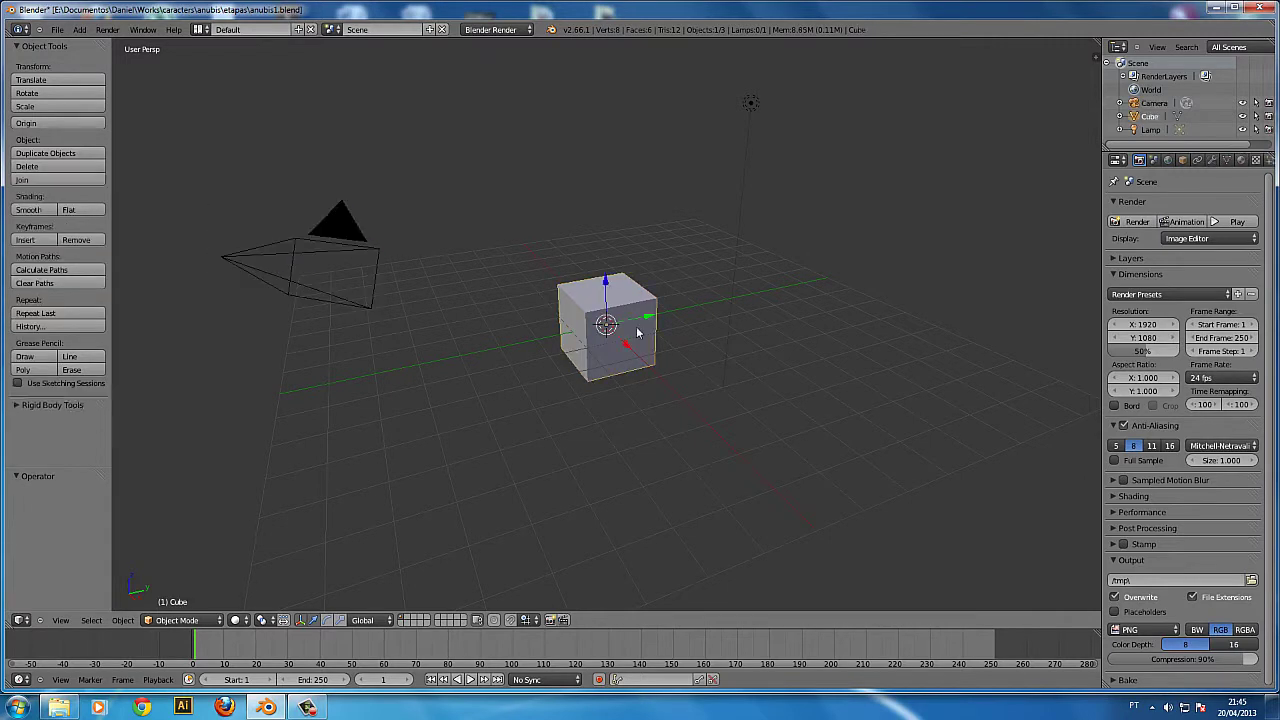
pyautogui.rightClick(740, 121)
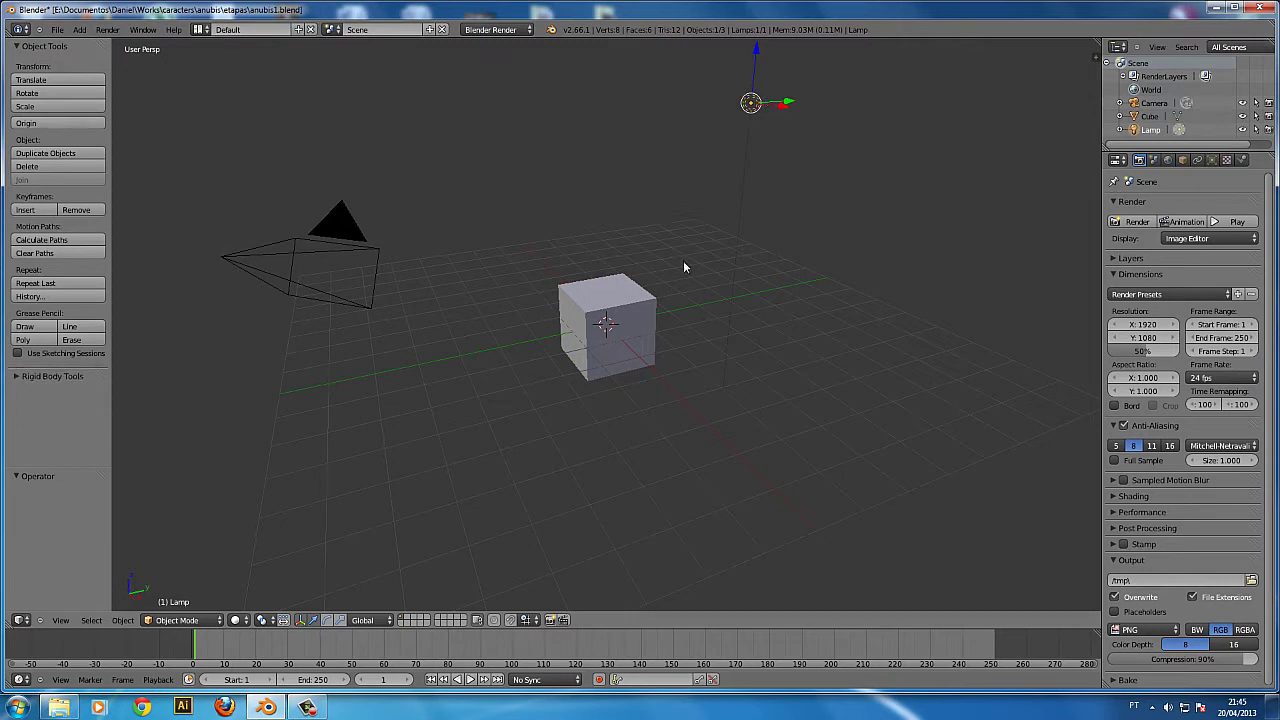
pyautogui.rightClick(568, 347)
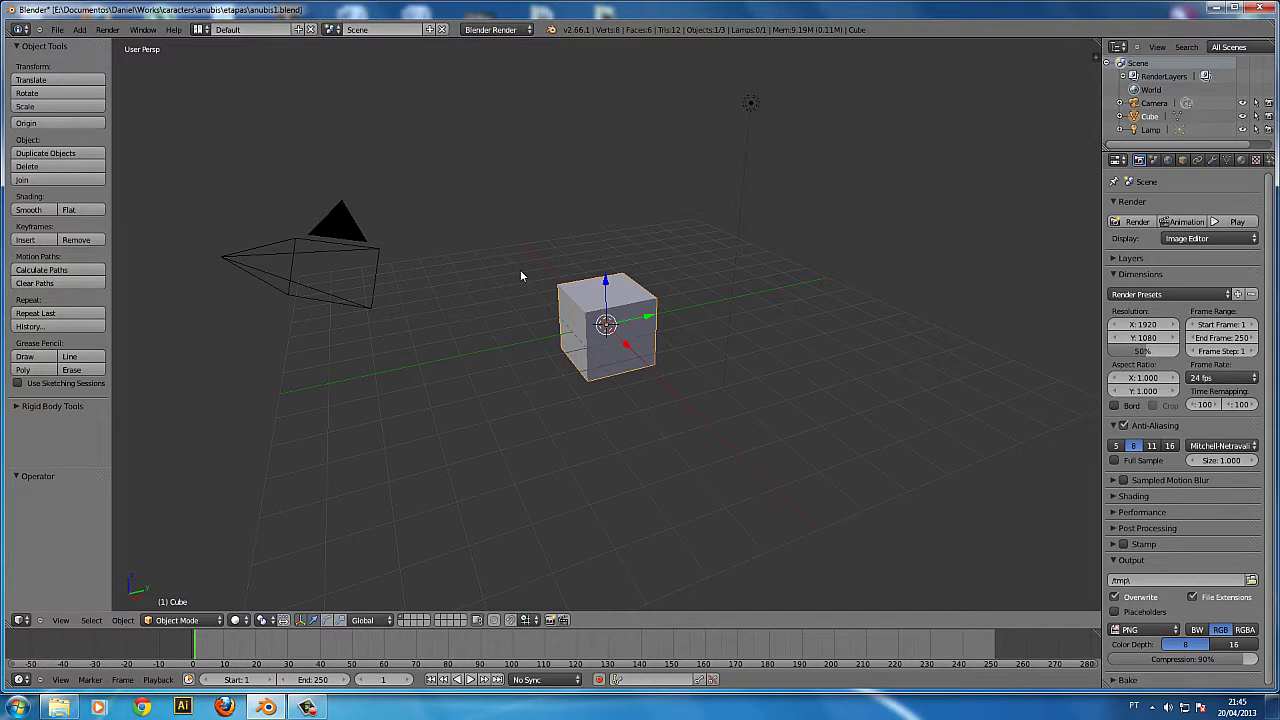
# - Go through the cube's property categories and show its modifier settings
pyautogui.click(1241, 160)
pyautogui.click(1256, 160)
pyautogui.click(1269, 160)
pyautogui.click(1211, 161)
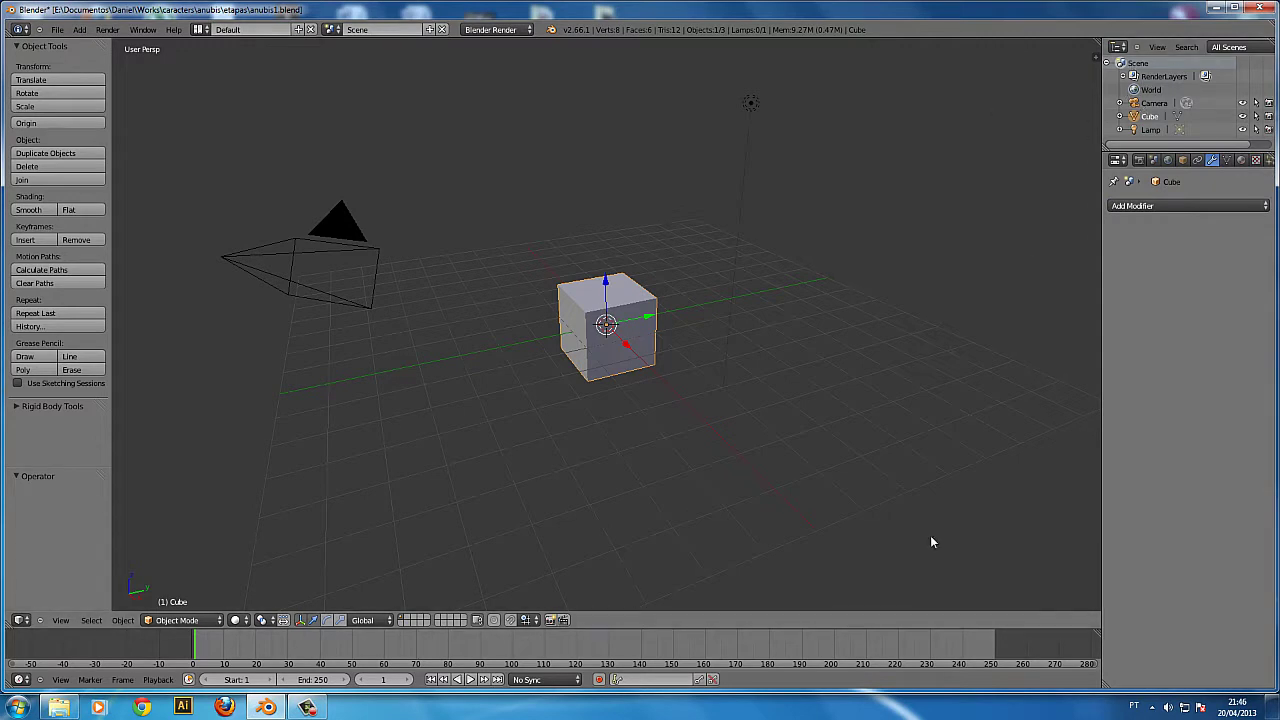
pyautogui.click(57, 29)
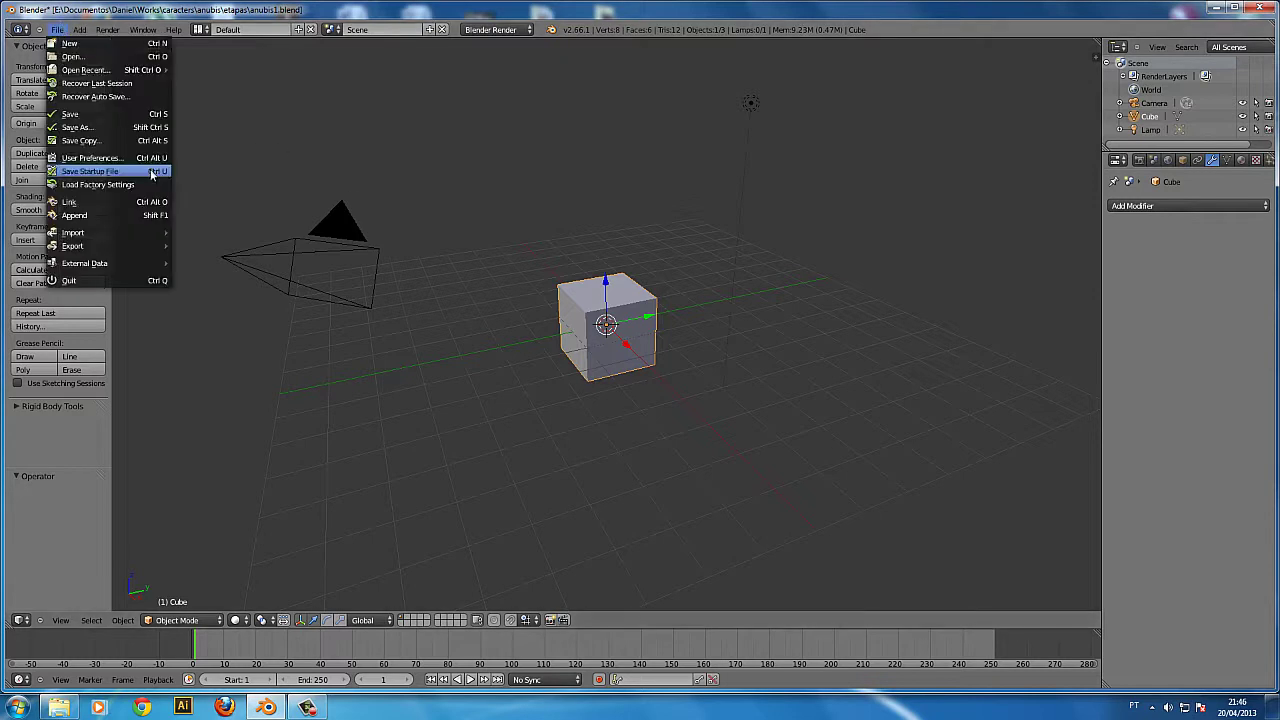
pyautogui.click(90, 33)
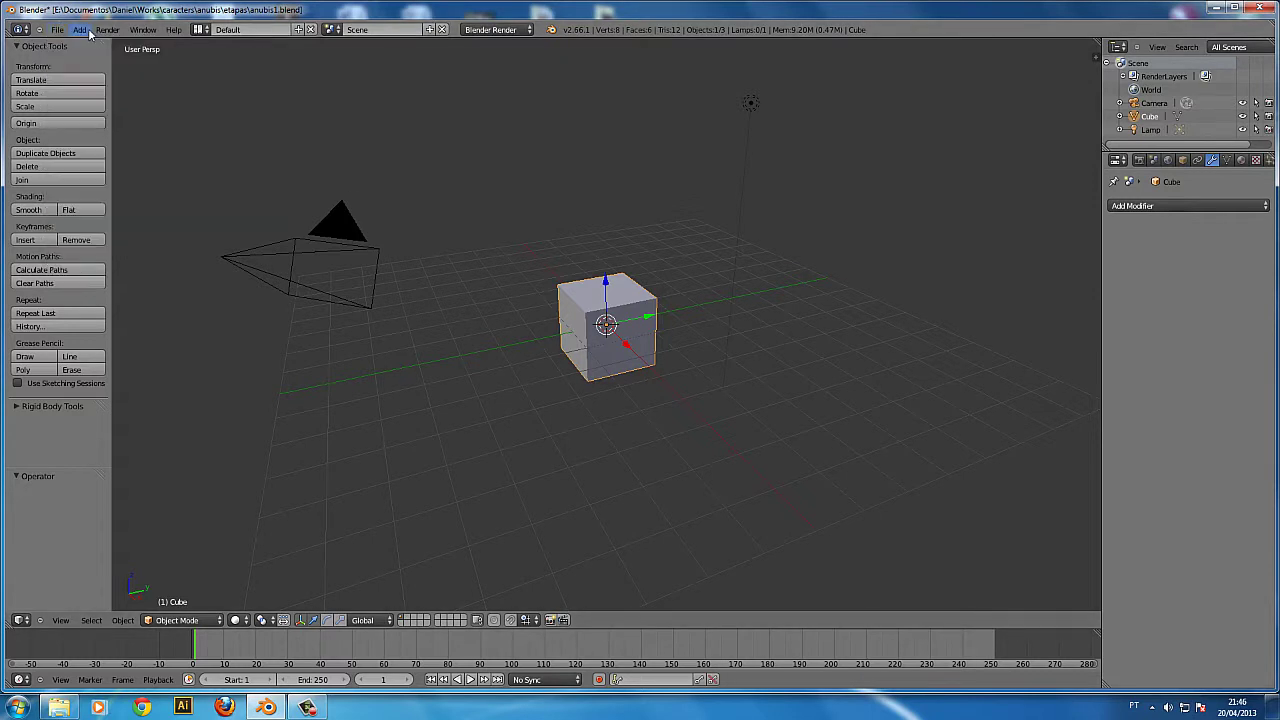
pyautogui.click(62, 30)
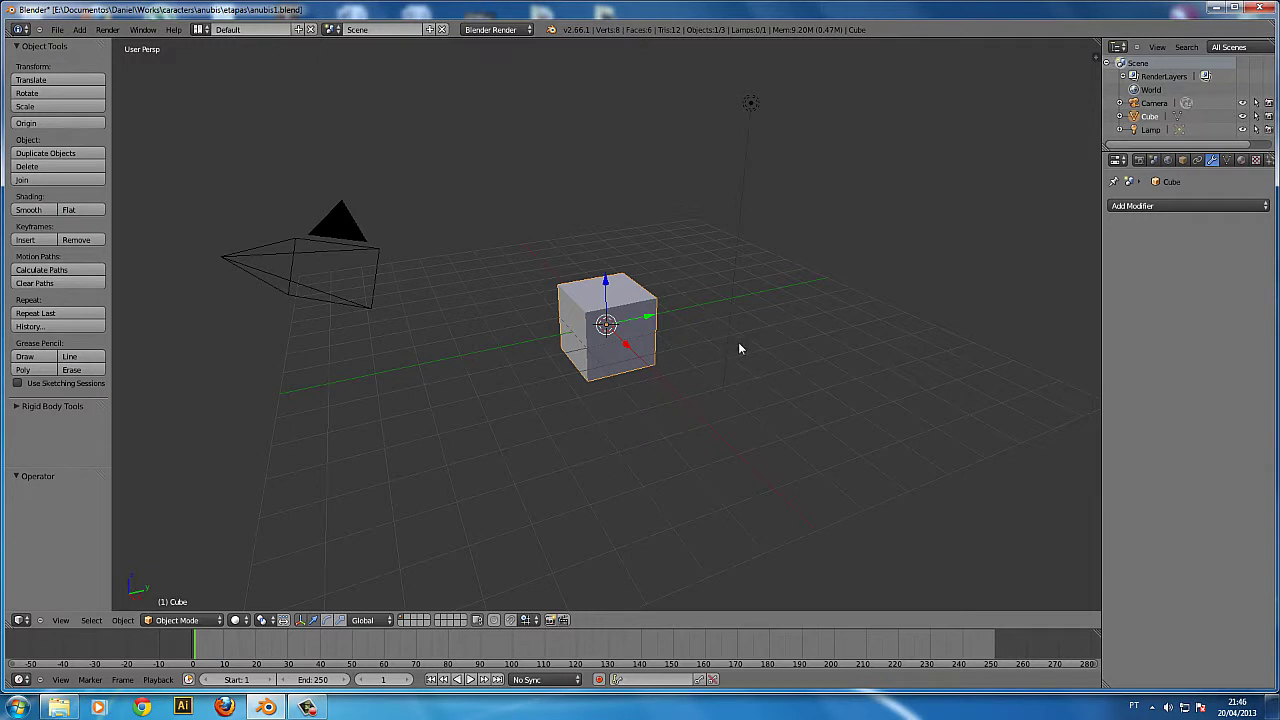
# - Examine the cube and its surroundings from several angles and at close and far distances
pyautogui.moveTo(855, 344); pyautogui.dragTo(491, 357, button='middle')
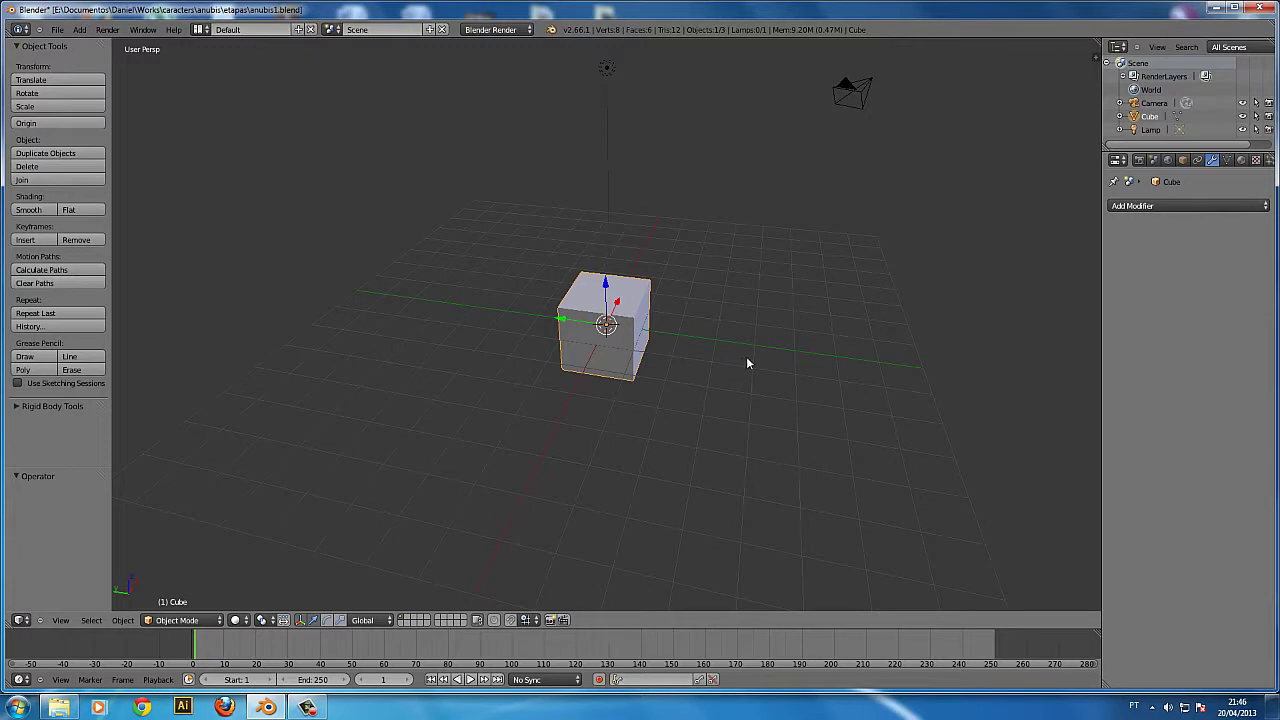
pyautogui.moveTo(660, 279); pyautogui.dragTo(815, 420, button='middle')
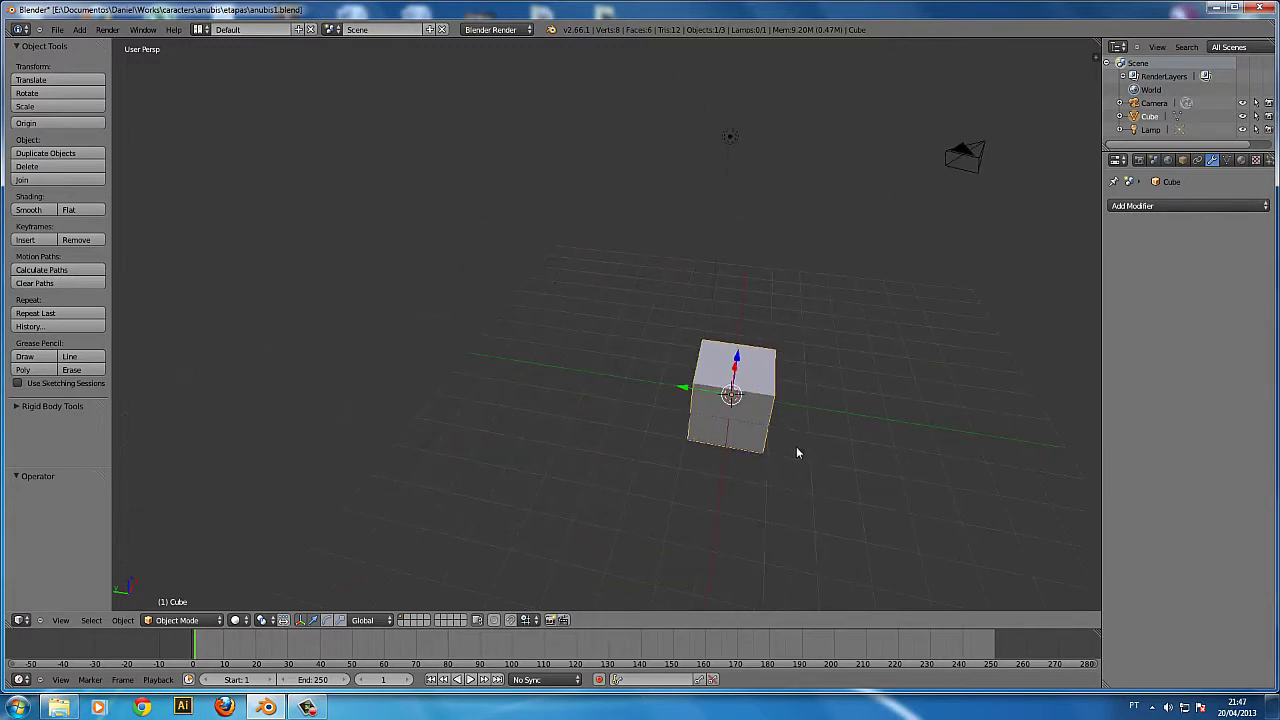
pyautogui.scroll(8, 798, 452)
pyautogui.scroll(-10, 796, 448)
pyautogui.scroll(8, 738, 416)
pyautogui.scroll(-10, 723, 417)
pyautogui.scroll(2, 742, 417)
pyautogui.moveTo(743, 420); pyautogui.dragTo(606, 449, button='middle')
pyautogui.scroll(4, 604, 452)
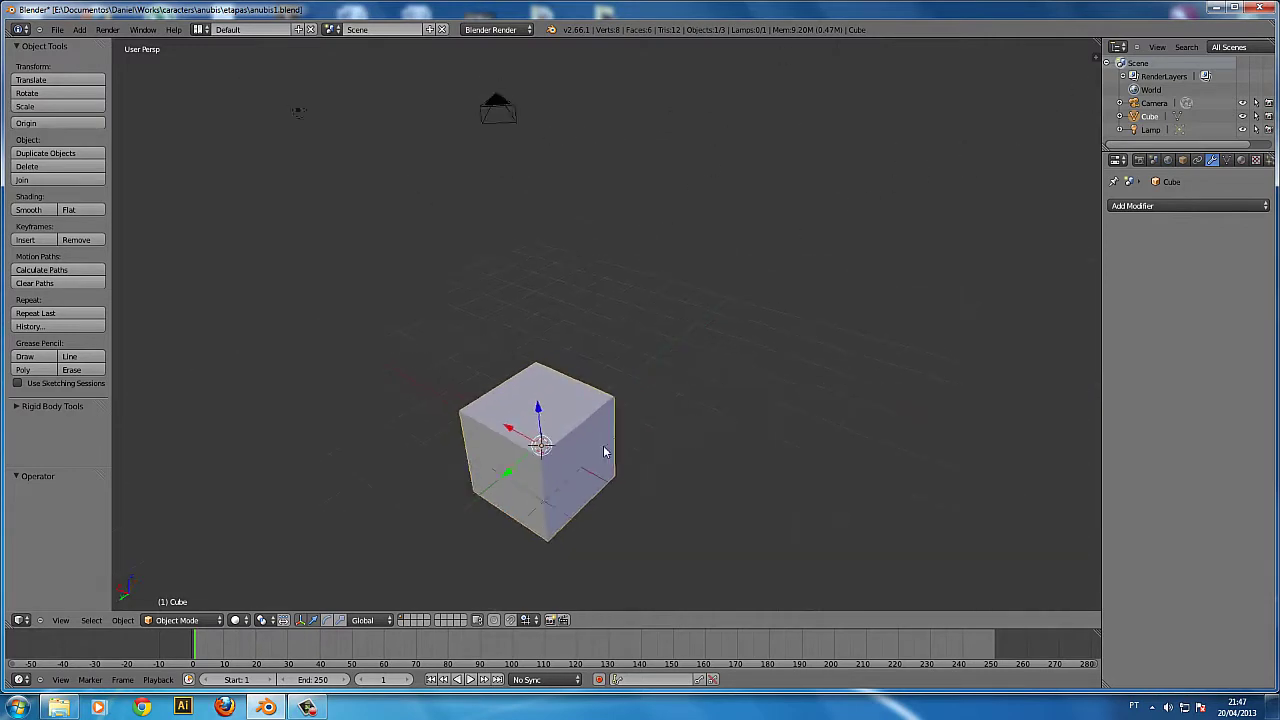
pyautogui.scroll(-6, 604, 452)
pyautogui.scroll(4, 604, 452)
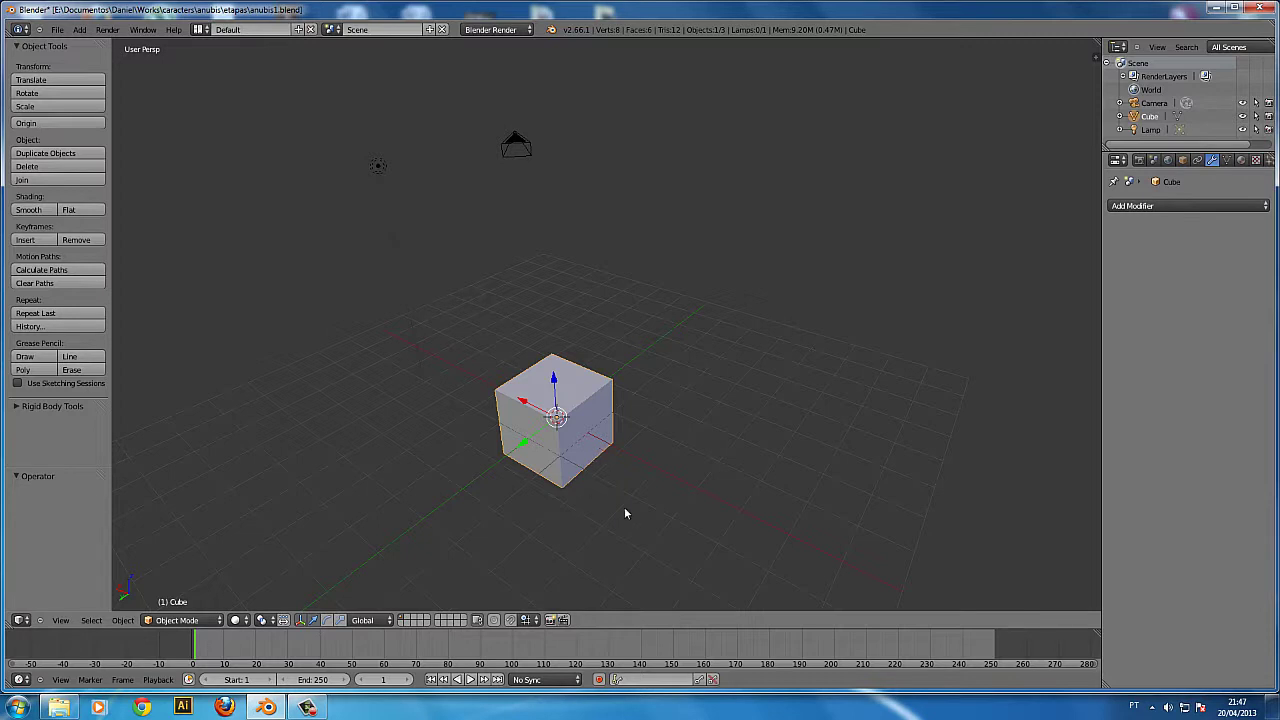
pyautogui.moveTo(554, 457); pyautogui.dragTo(791, 355, button='middle')
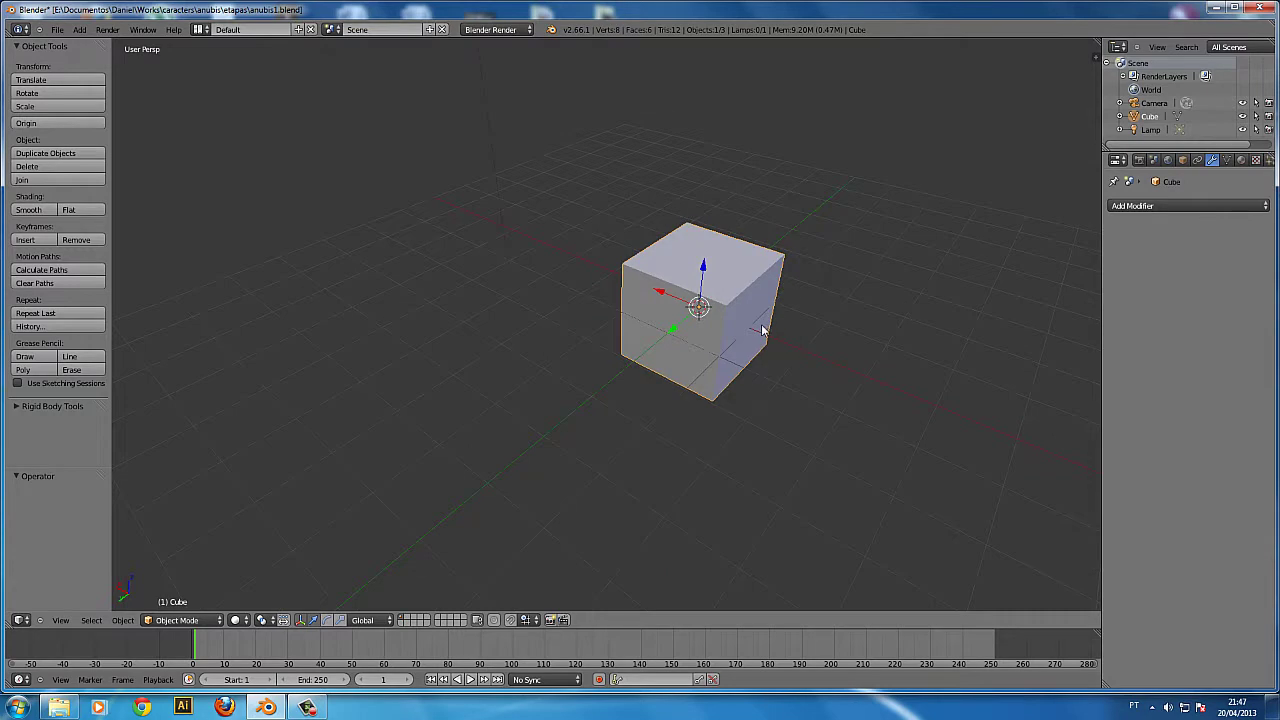
# - Examine the cube in wireframe shading from several angles, and return the viewport to Solid shading
pyautogui.press('z')
pyautogui.moveTo(624, 317)
pyautogui.mouseDown(button='middle')
pyautogui.moveTo(777, 340)
pyautogui.moveTo(674, 349)
pyautogui.moveTo(612, 318)
pyautogui.mouseUp(button='middle')
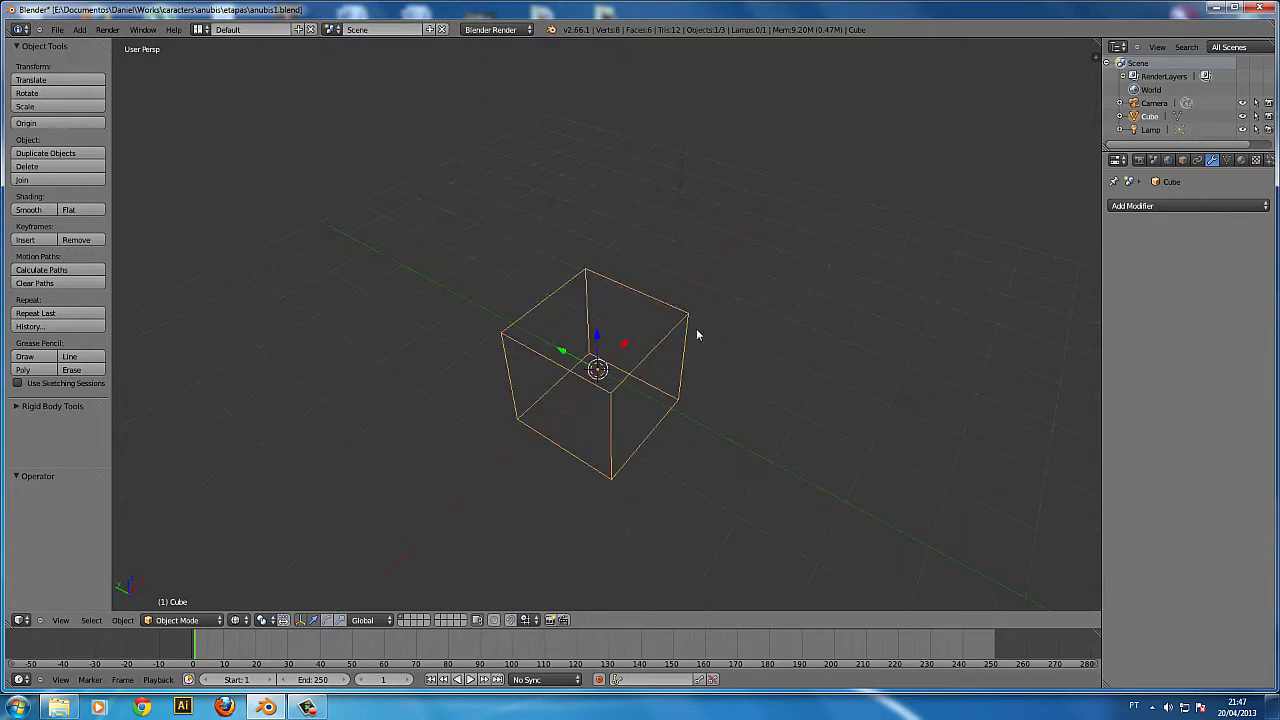
pyautogui.moveTo(713, 331); pyautogui.dragTo(680, 391, button='middle')
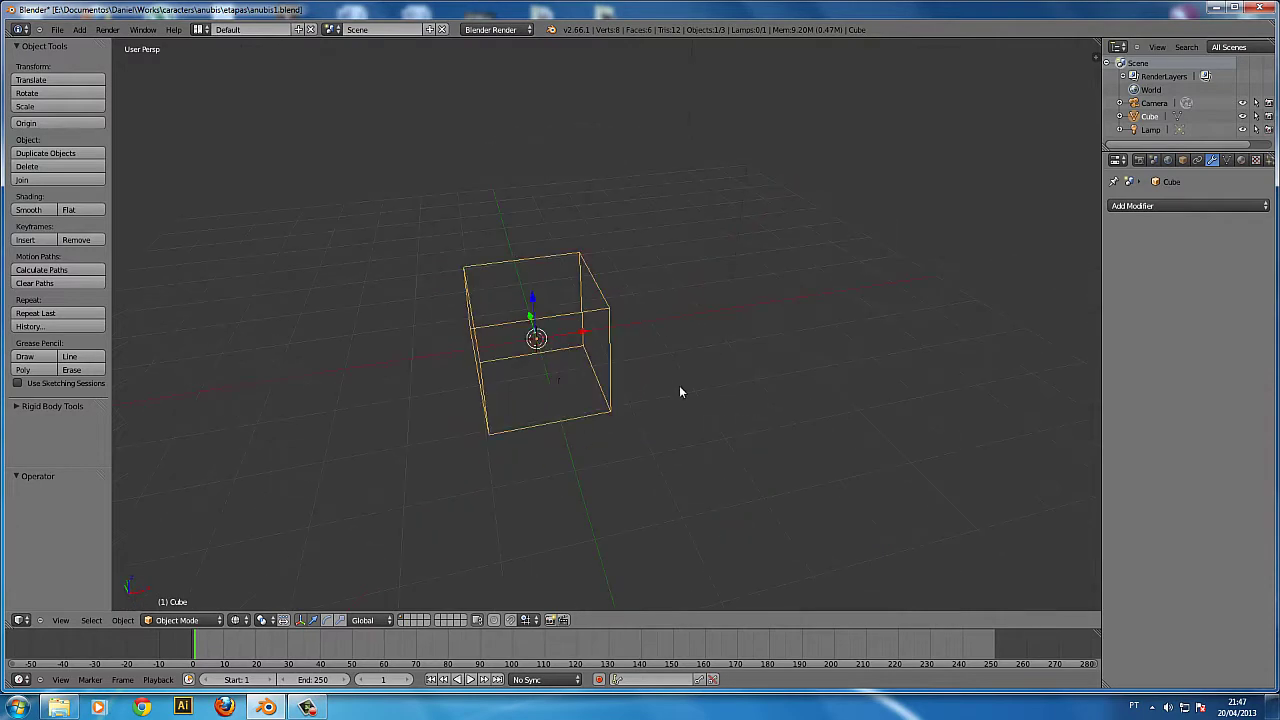
pyautogui.moveTo(569, 371); pyautogui.dragTo(604, 340, button='middle')
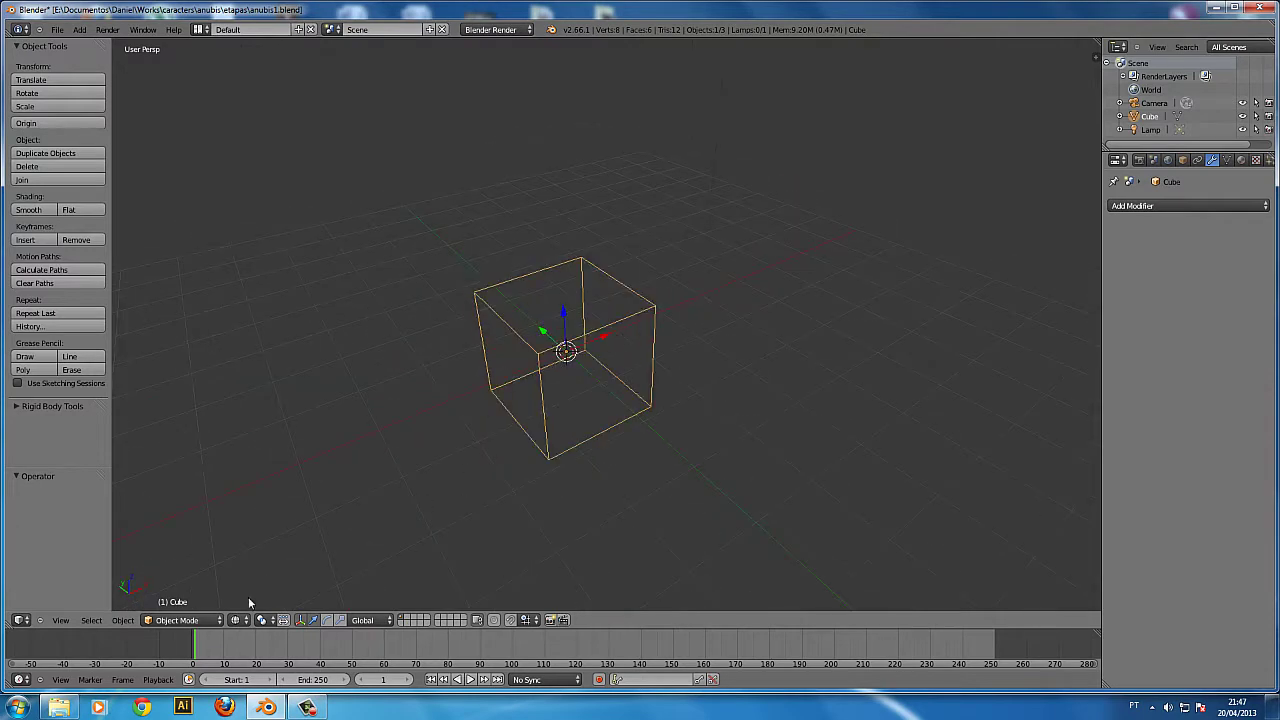
pyautogui.click(238, 620)
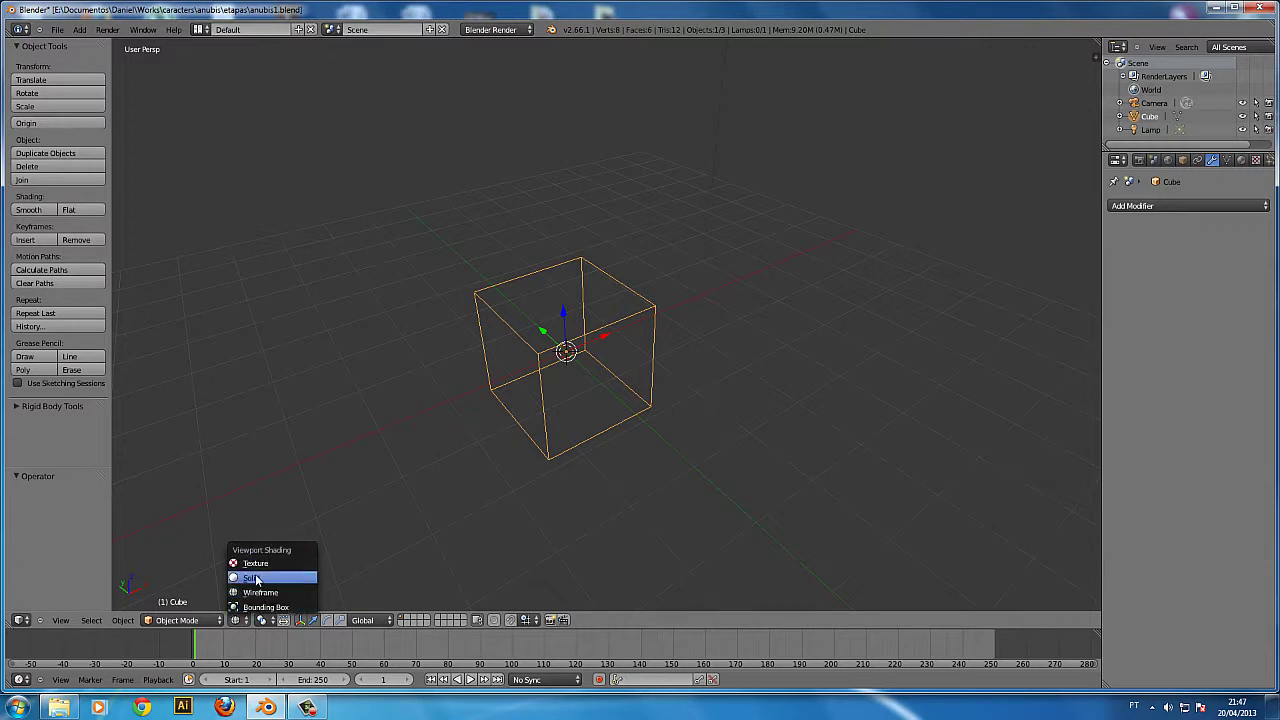
pyautogui.click(251, 578)
pyautogui.click(239, 620)
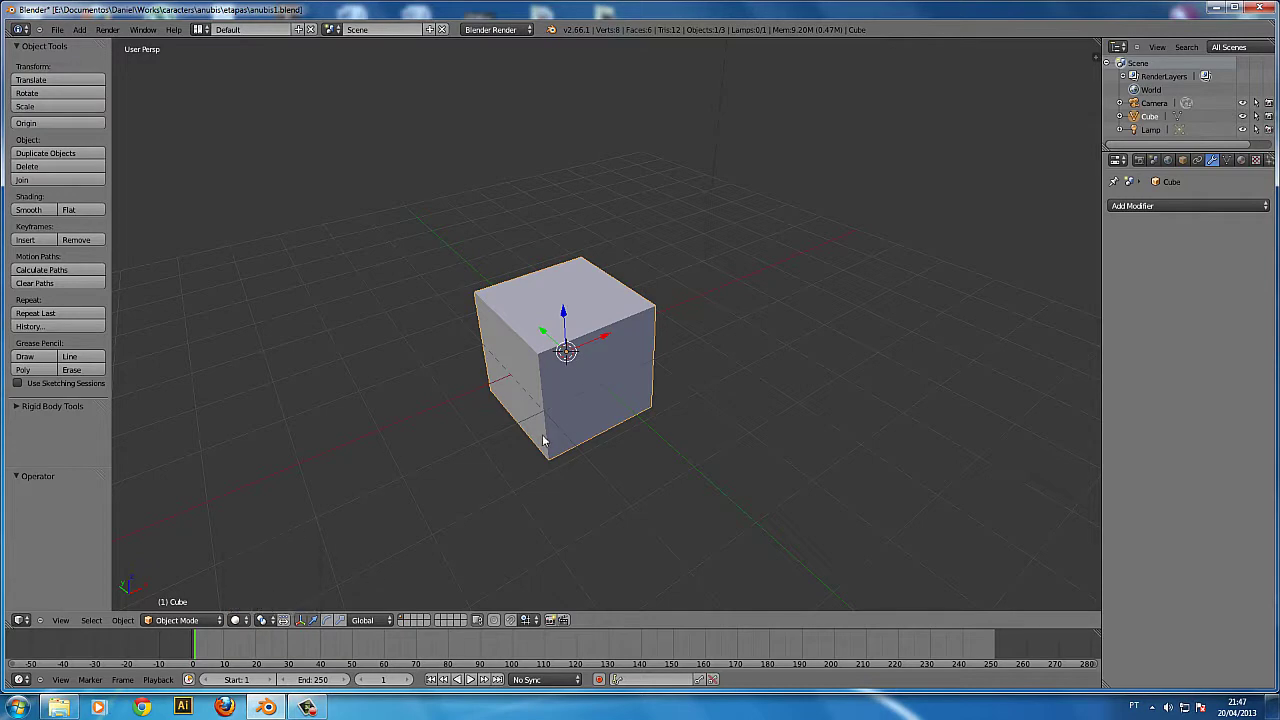
# - Switch the viewport to orthographic projection and align it to the right side view
pyautogui.scroll(-4, 716, 441)
pyautogui.moveTo(575, 383); pyautogui.dragTo(589, 406, button='middle')
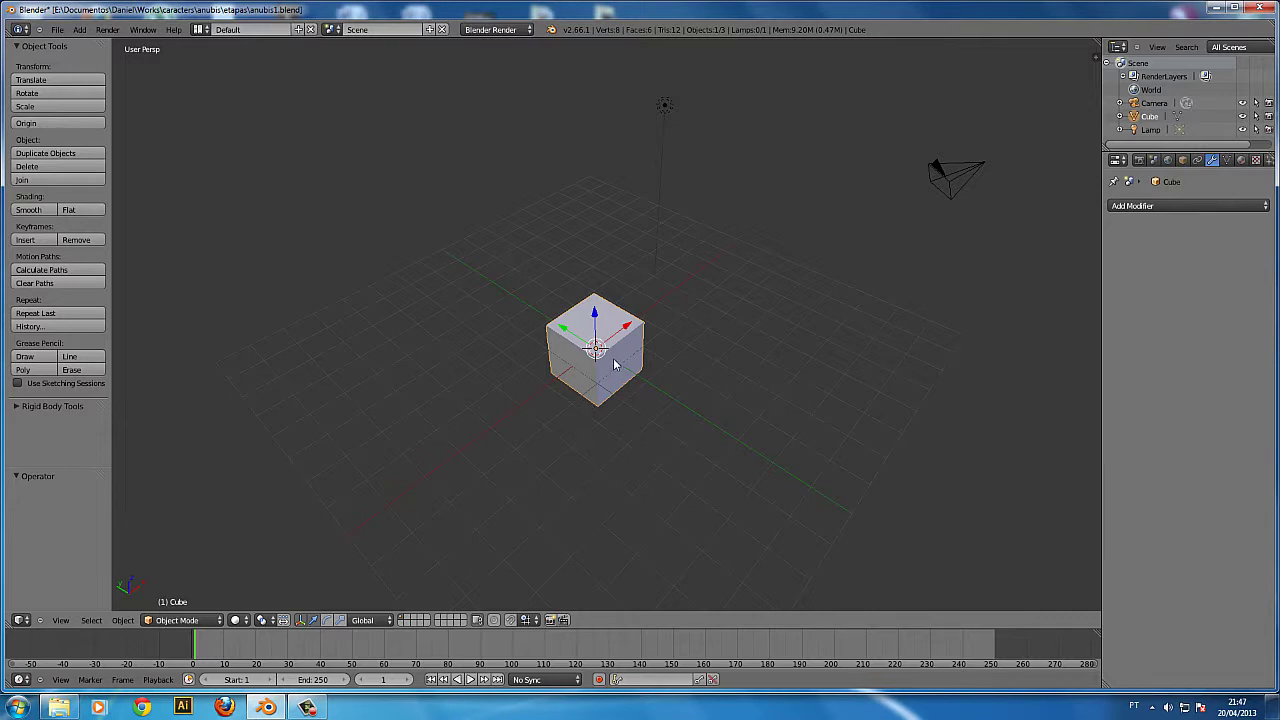
pyautogui.moveTo(646, 368); pyautogui.dragTo(515, 348, button='middle')
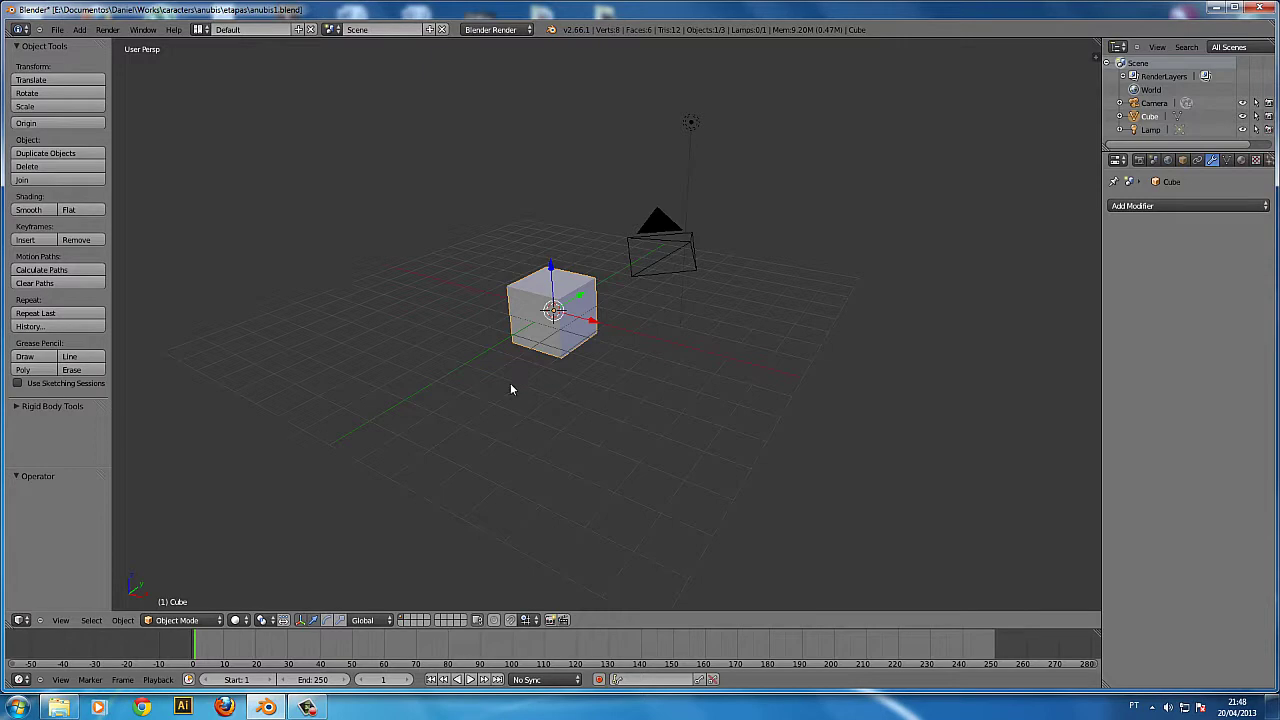
pyautogui.press('KP_5')
pyautogui.moveTo(529, 383); pyautogui.dragTo(809, 386, button='middle')
pyautogui.moveTo(723, 362)
pyautogui.mouseDown(button='middle')
pyautogui.moveTo(754, 377)
pyautogui.moveTo(649, 349)
pyautogui.moveTo(597, 357)
pyautogui.moveTo(737, 363)
pyautogui.mouseUp(button='middle')
pyautogui.press('KP_3')
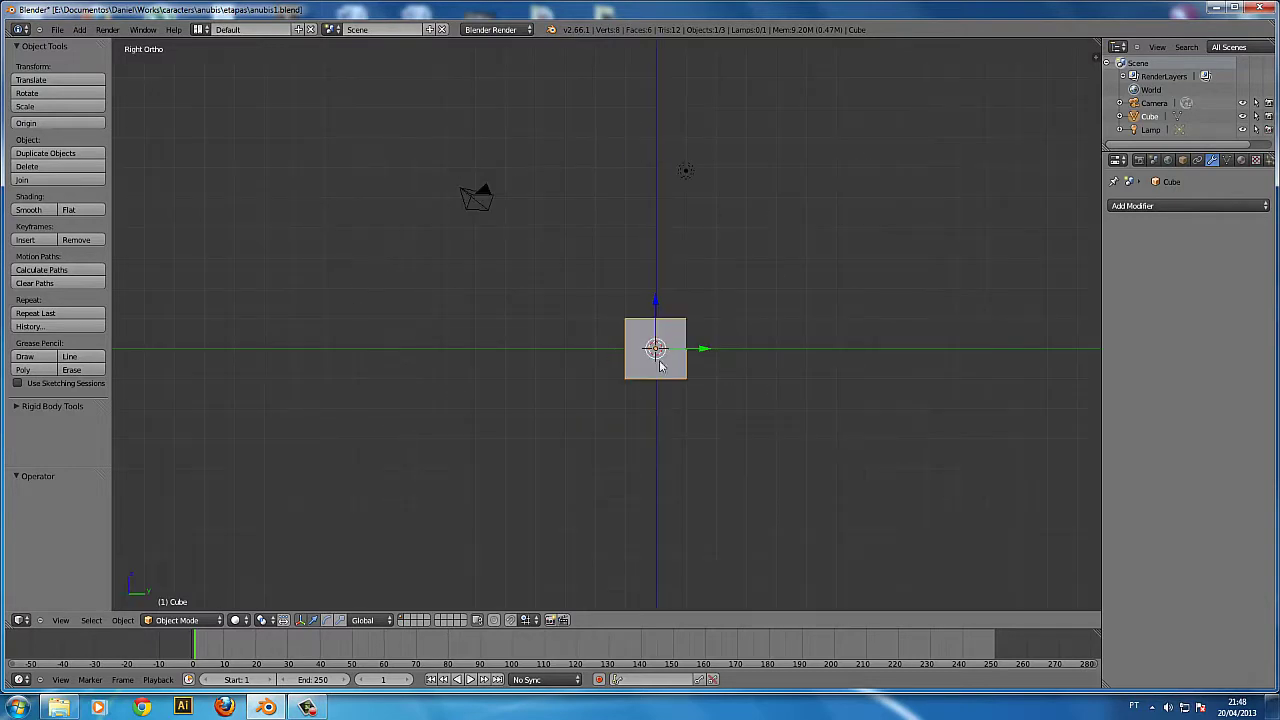
# - Select the camera and centre the view on it
pyautogui.moveTo(660, 335); pyautogui.dragTo(704, 362, button='middle')
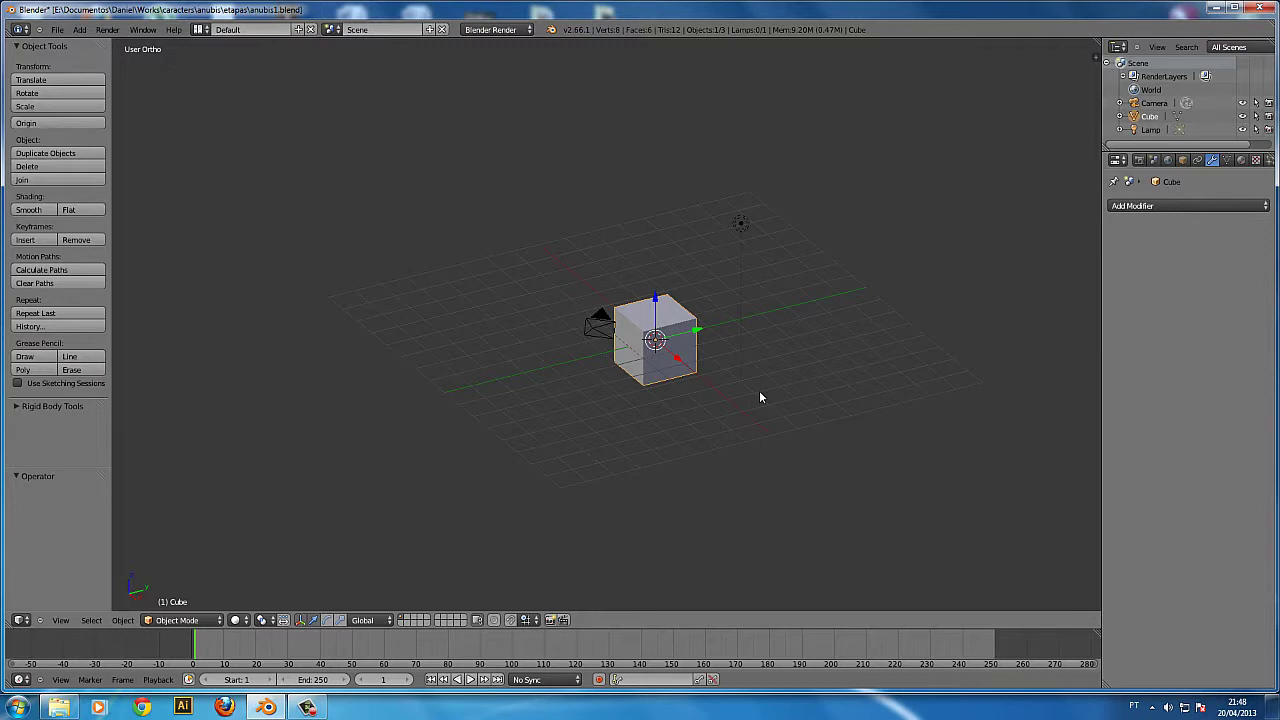
pyautogui.moveTo(862, 395); pyautogui.dragTo(735, 412, button='middle')
pyautogui.moveTo(877, 394); pyautogui.dragTo(663, 406, button='middle')
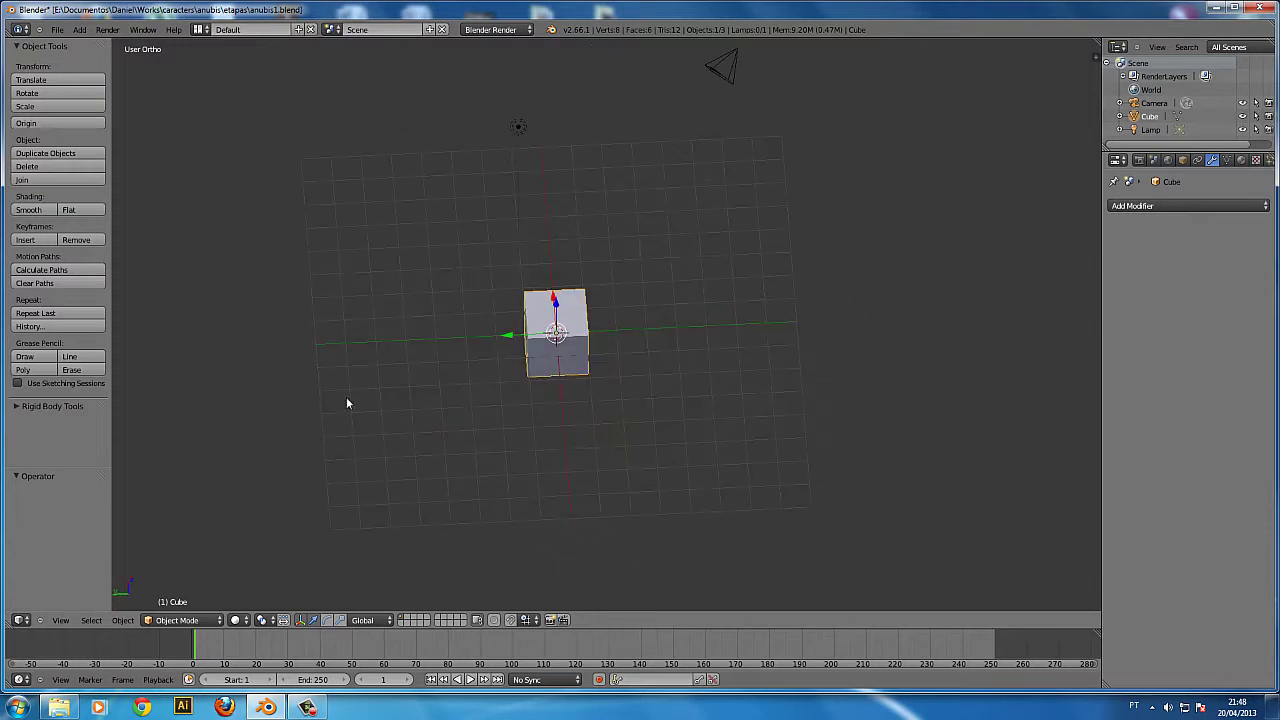
pyautogui.moveTo(572, 440); pyautogui.dragTo(594, 383, button='middle')
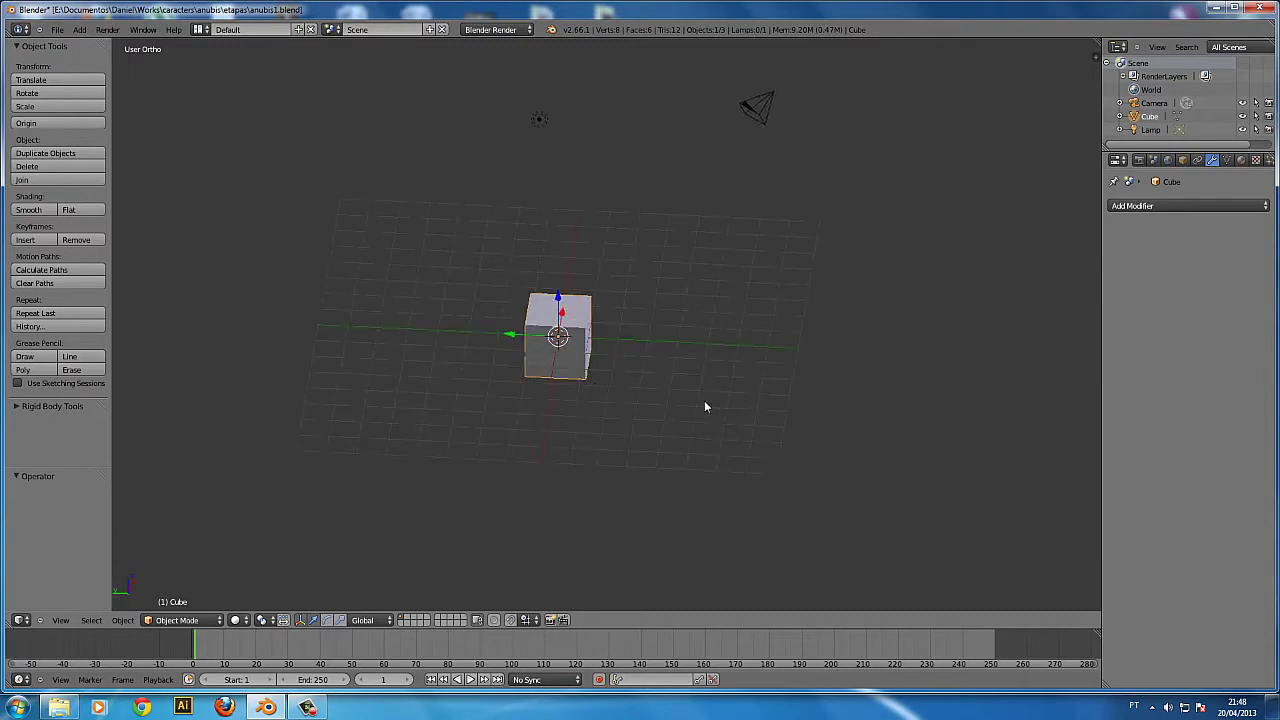
pyautogui.moveTo(709, 403); pyautogui.dragTo(755, 147, button='middle')
pyautogui.rightClick(770, 115)
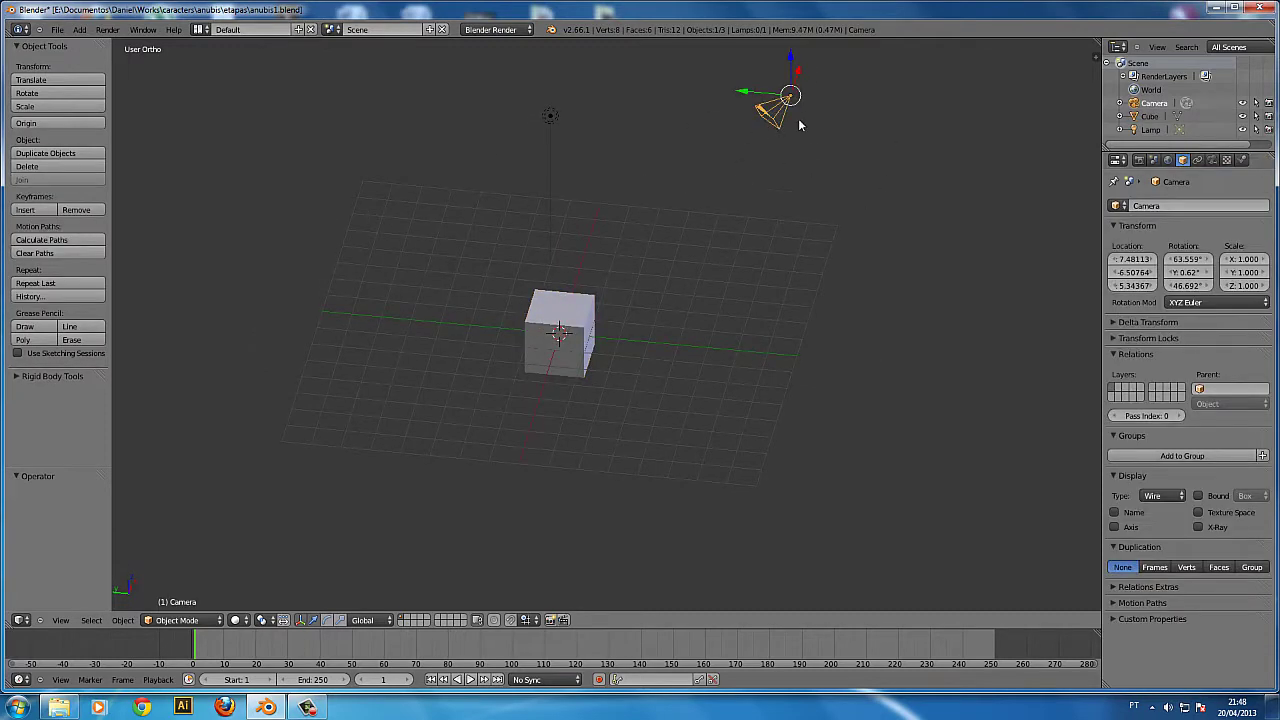
pyautogui.moveTo(790, 122); pyautogui.dragTo(532, 270, button='middle')
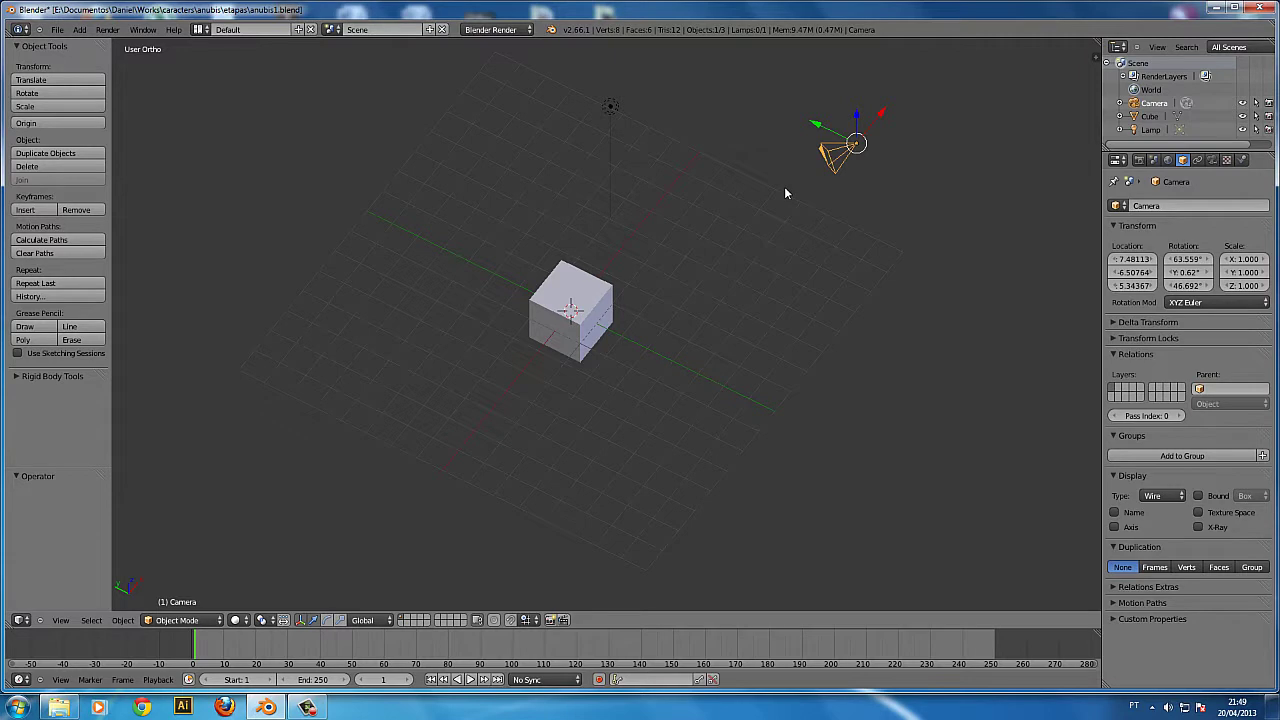
pyautogui.press('KP_Decimal')
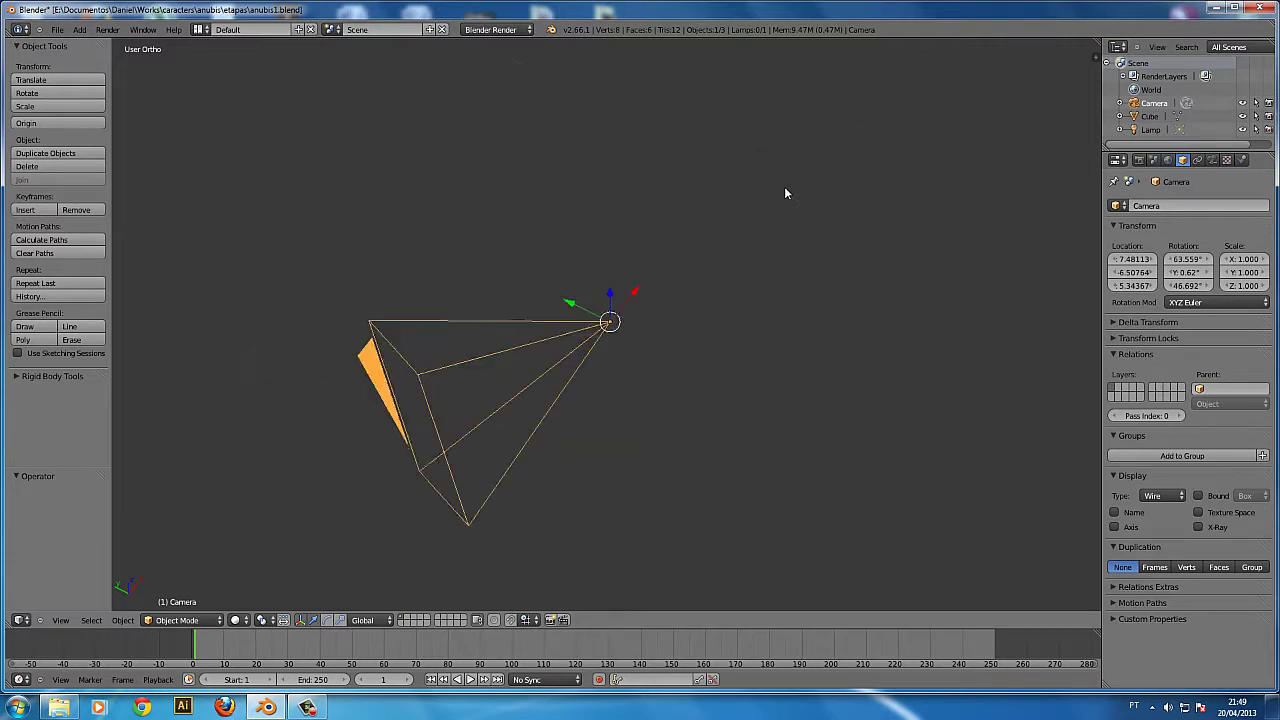
# - Select the lamp and centre the view on it
pyautogui.moveTo(702, 375); pyautogui.dragTo(557, 380, button='middle')
pyautogui.scroll(-5, 620, 370)
pyautogui.scroll(-5, 620, 370)
pyautogui.moveTo(871, 377); pyautogui.dragTo(601, 367, button='middle')
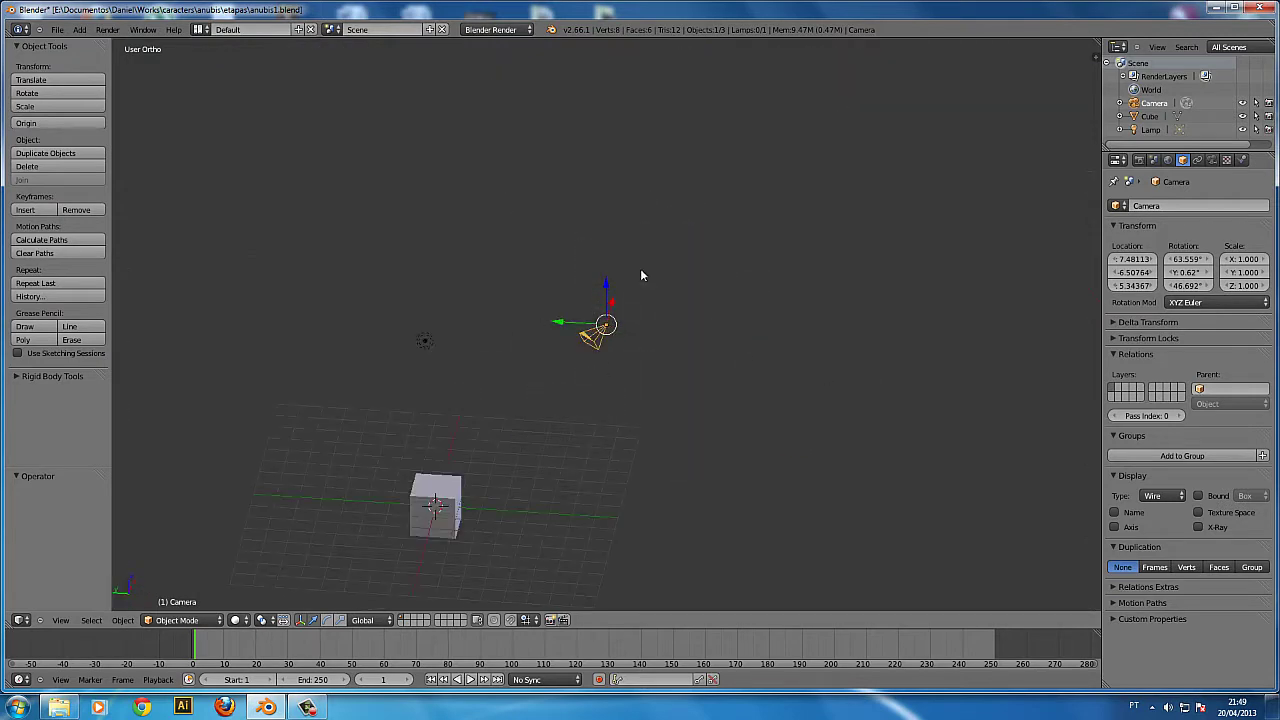
pyautogui.rightClick(423, 342)
pyautogui.press('KP_Decimal')
# - Put the cube in Edit Mode with wireframe shading and select only the rear corner vertex of its top face
pyautogui.moveTo(650, 350); pyautogui.dragTo(708, 389, button='middle')
pyautogui.scroll(-5, 708, 389)
pyautogui.rightClick(693, 361)
pyautogui.press('Tab')
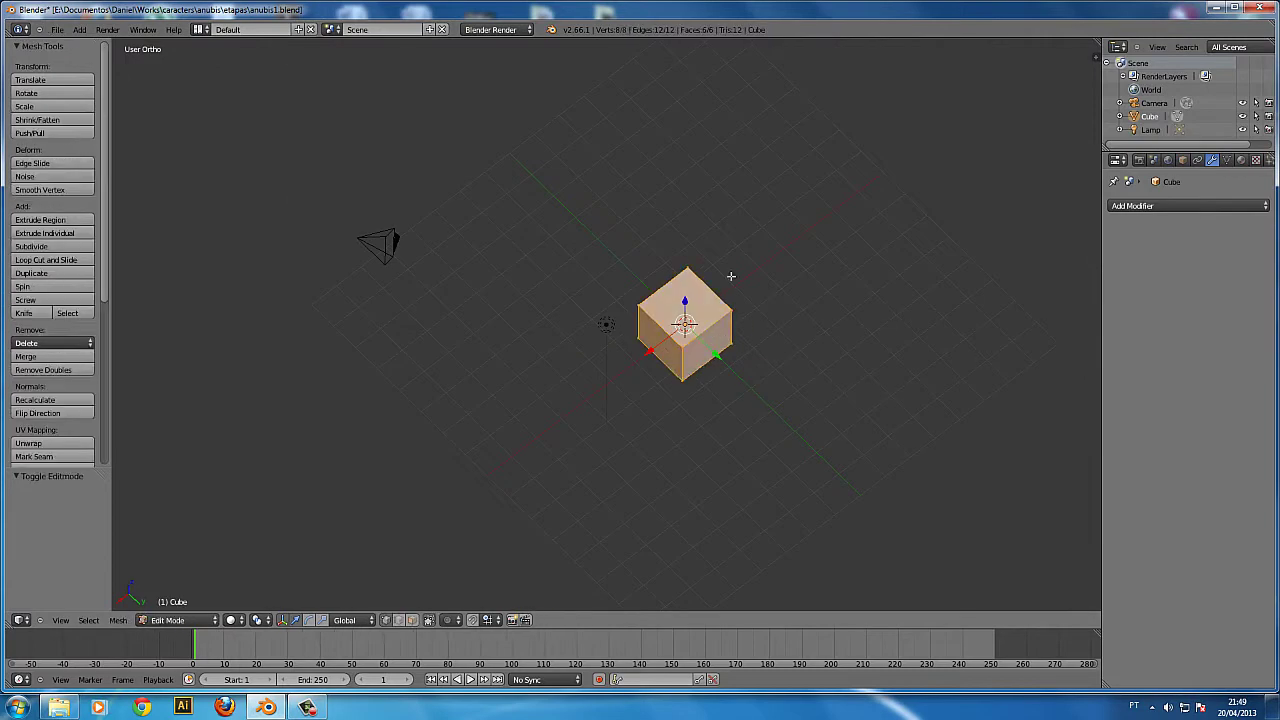
pyautogui.press('a')
pyautogui.press('z')
pyautogui.rightClick(688, 268)
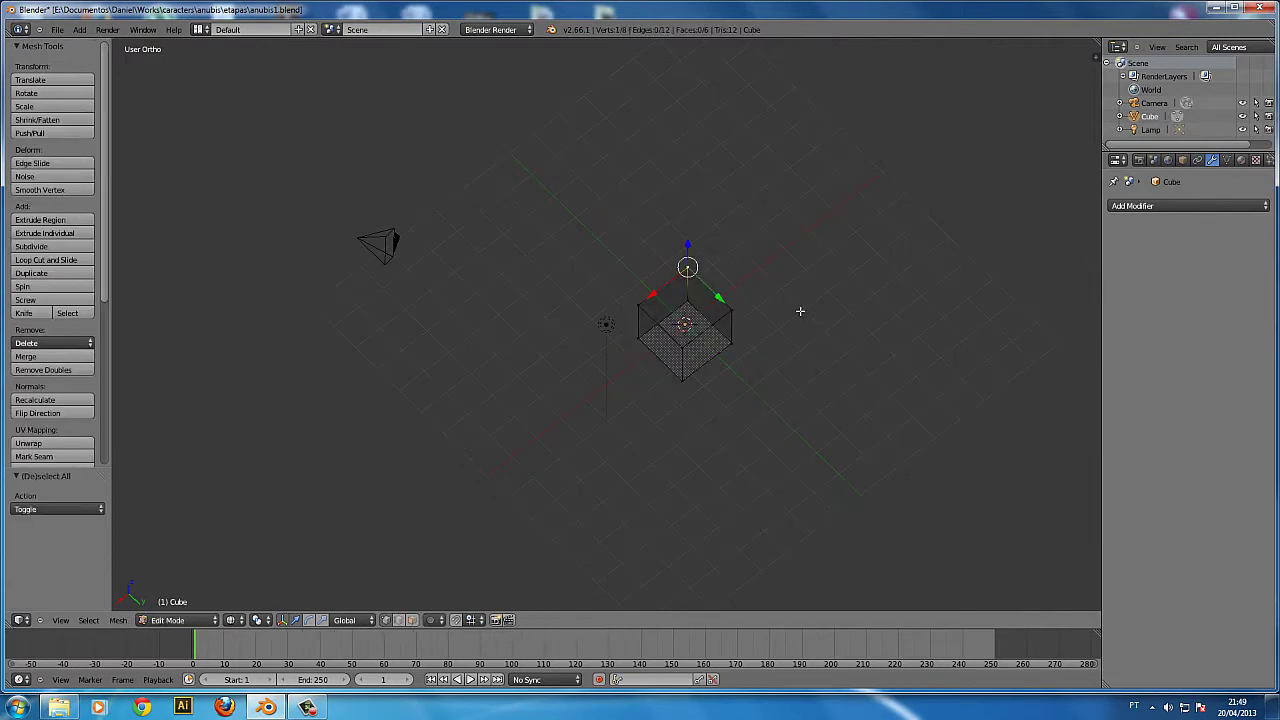
# - Show the viewport properties and start the Screencast Keys display
pyautogui.scroll(-1, 674, 305)
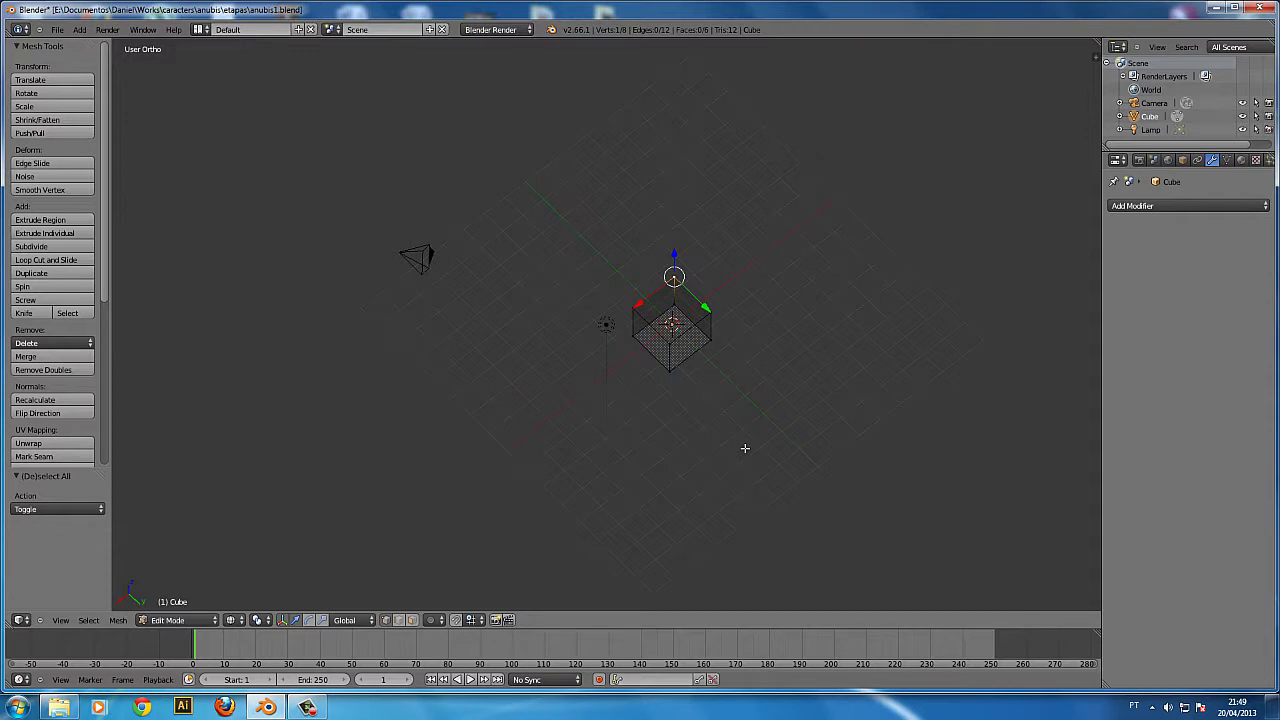
pyautogui.press('n')
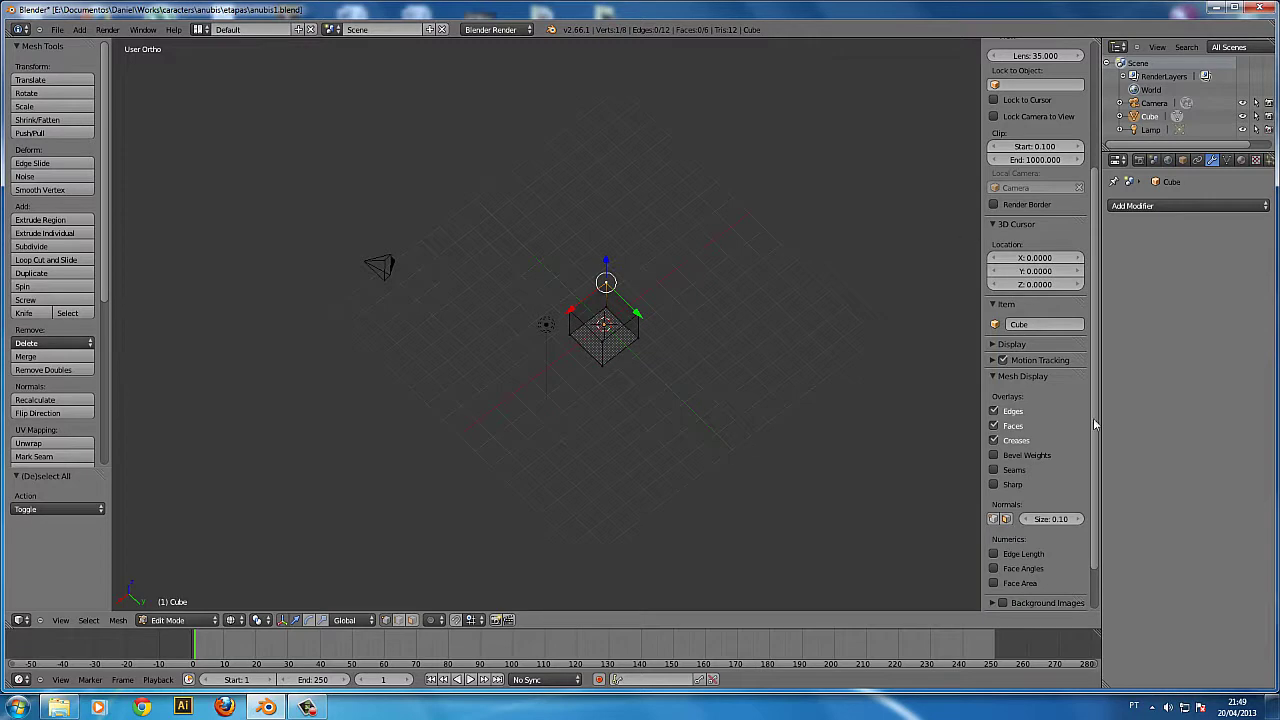
pyautogui.scroll(-2, 1035, 360)
pyautogui.click(1040, 599)
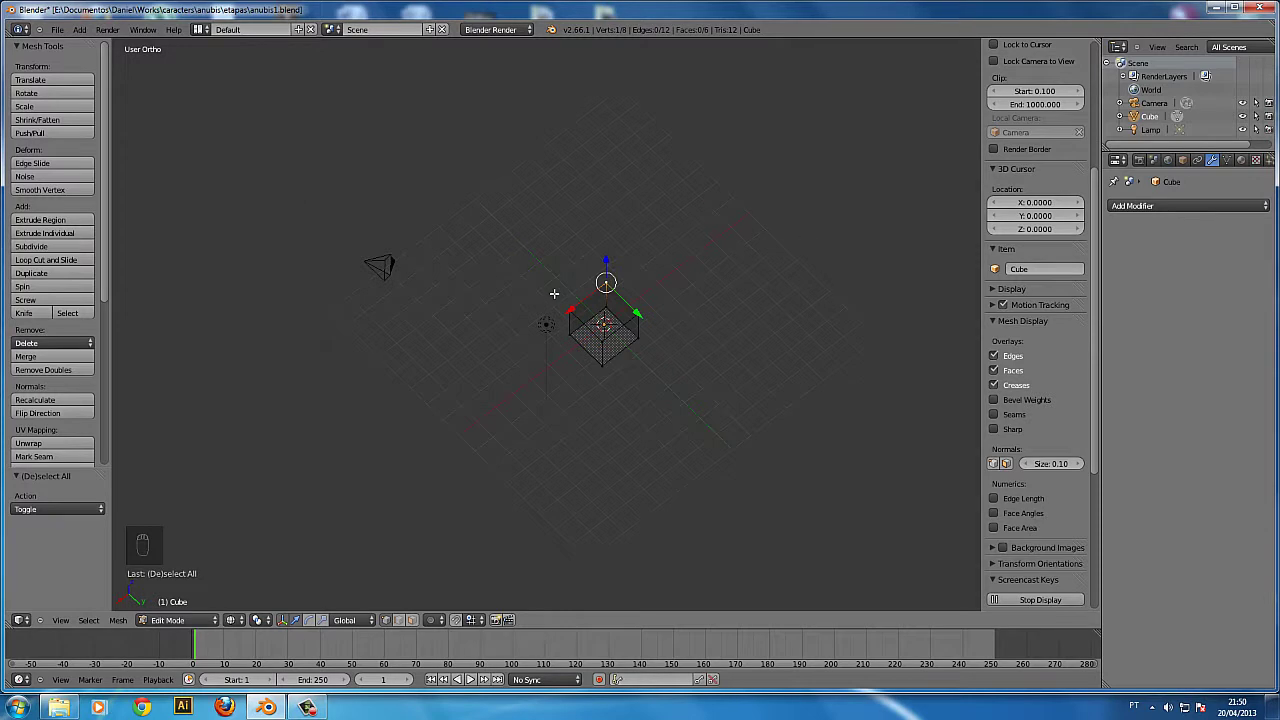
# - Deselect all of the cube's vertices and return it to Object Mode with solid shading
pyautogui.press('a')
pyautogui.press('b')
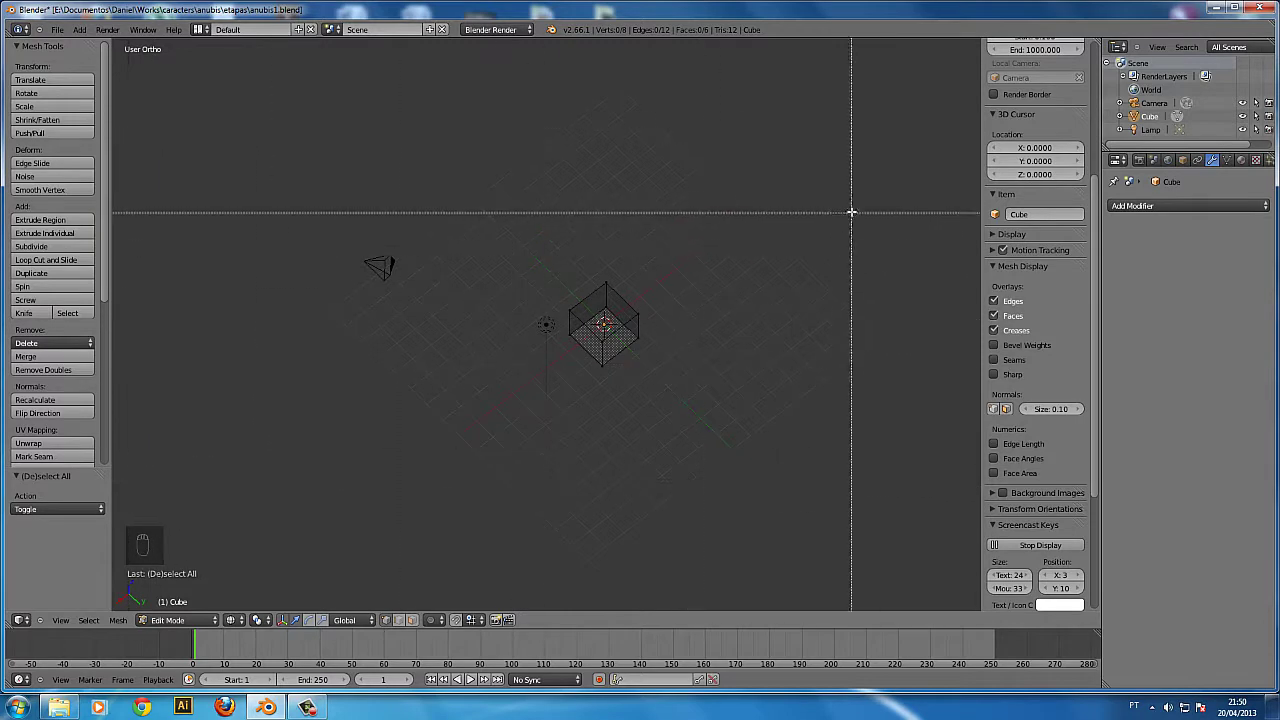
pyautogui.press('Escape')
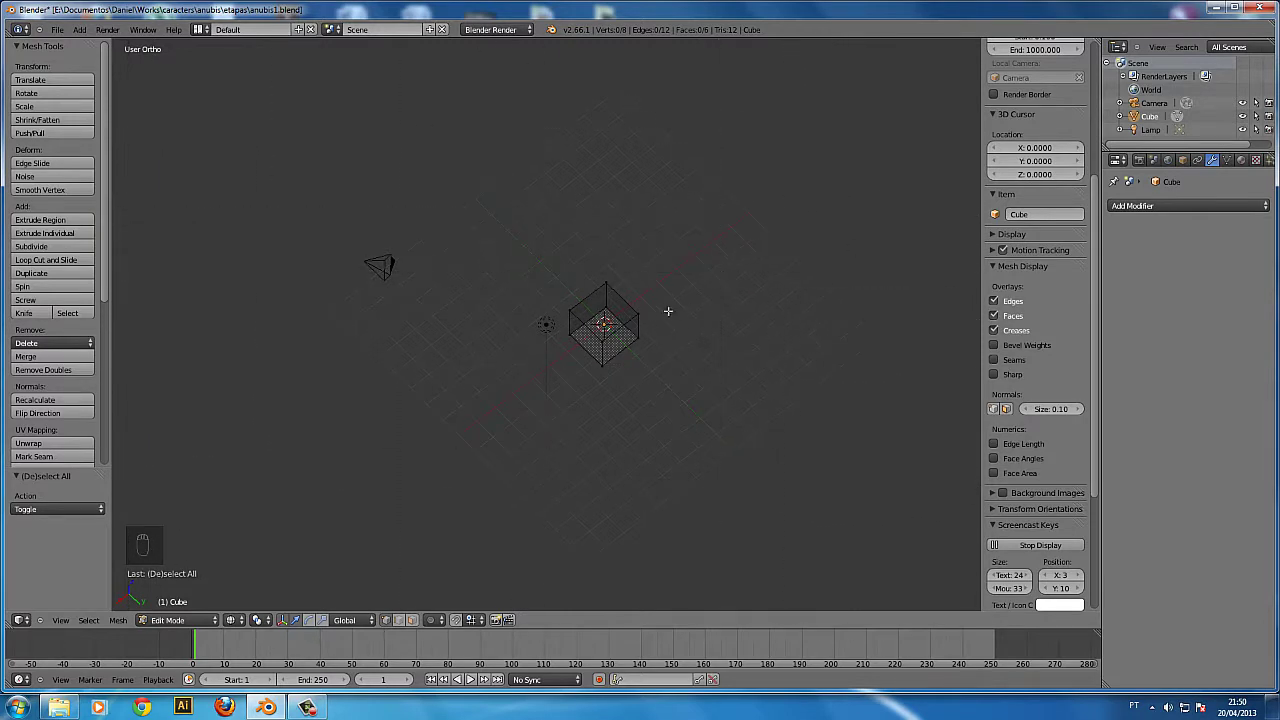
pyautogui.press('Tab')
pyautogui.press('z')
# - Try to move the whole cube freely in Object Mode
pyautogui.moveTo(720, 369); pyautogui.dragTo(608, 326, button='middle')
pyautogui.keyDown('shift'); pyautogui.moveTo(677, 459); pyautogui.dragTo(657, 323, button='middle'); pyautogui.keyUp('shift')
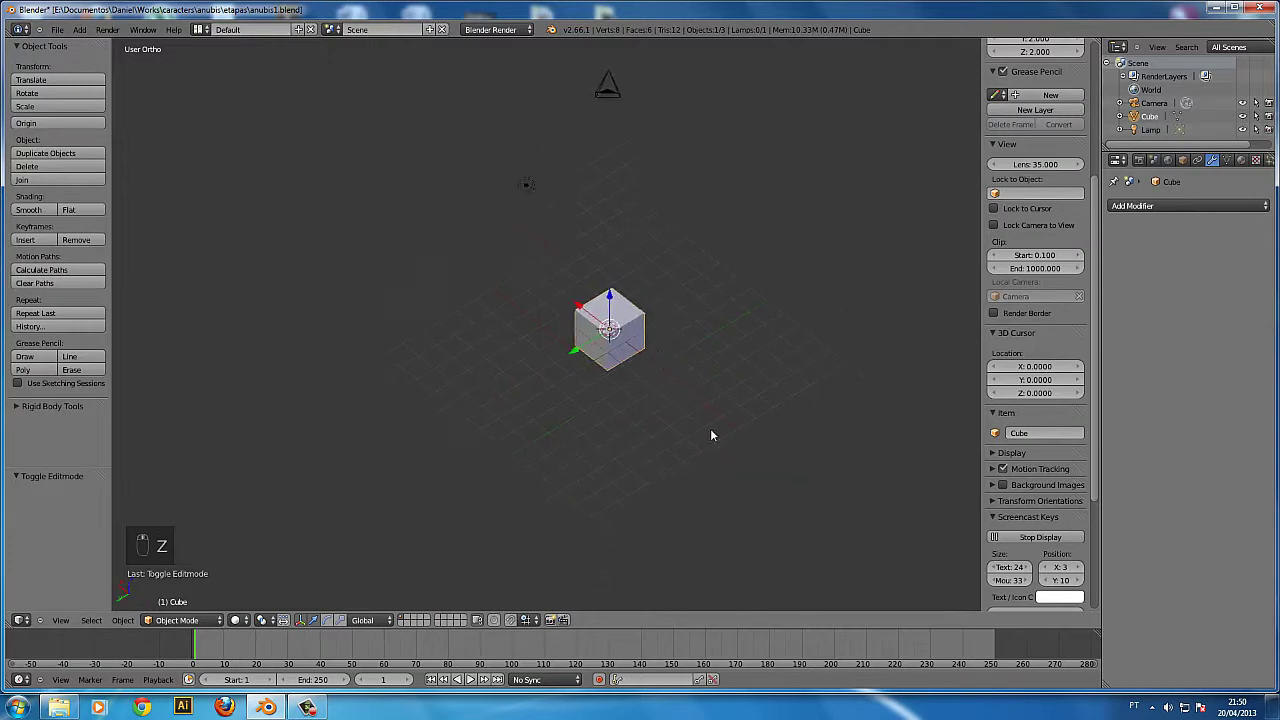
pyautogui.scroll(3, 700, 420)
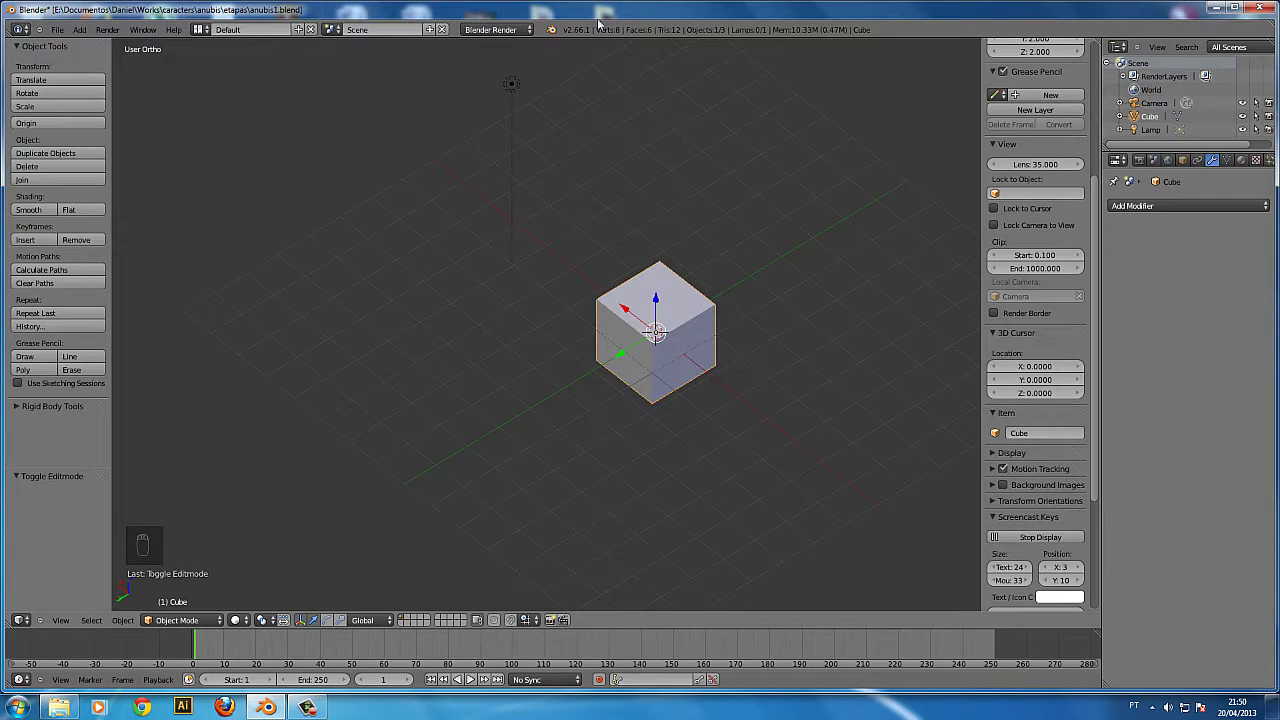
pyautogui.scroll(-2, 727, 358)
pyautogui.press('g')
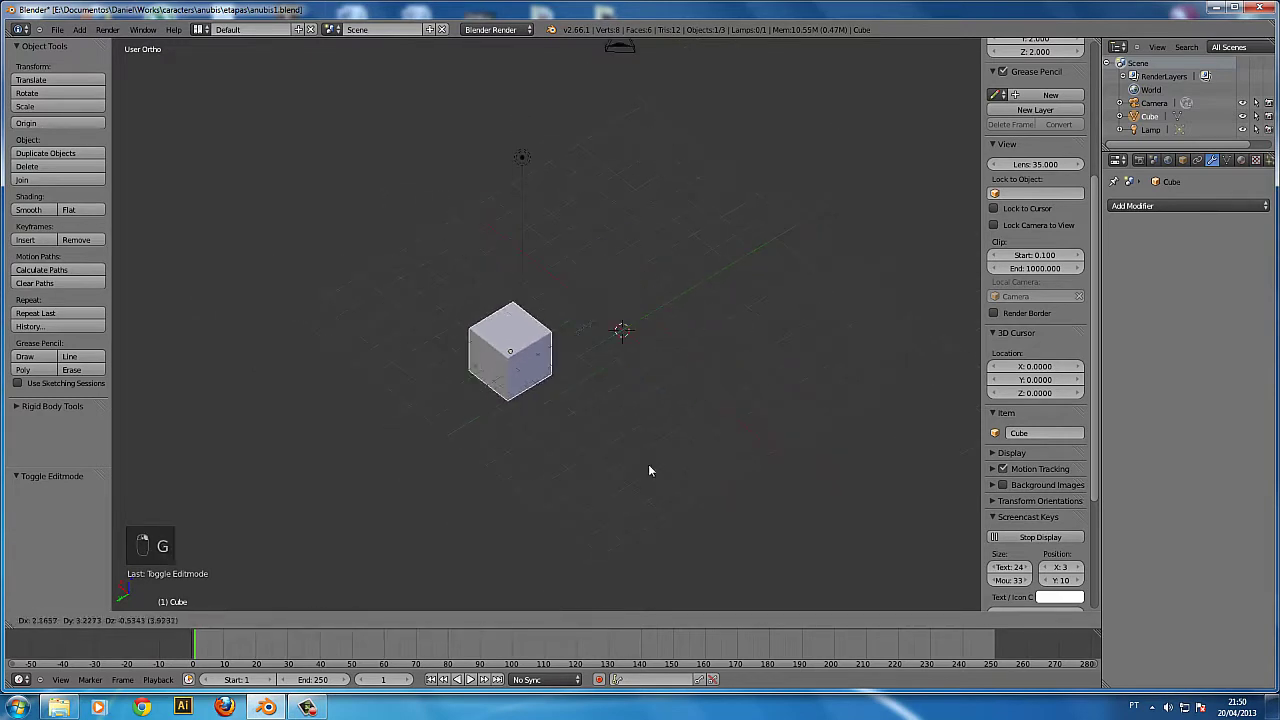
pyautogui.rightClick(730, 310)
# - Try to move the front corner vertex of the cube's top face in Edit Mode and return to Object Mode
pyautogui.press('Tab')
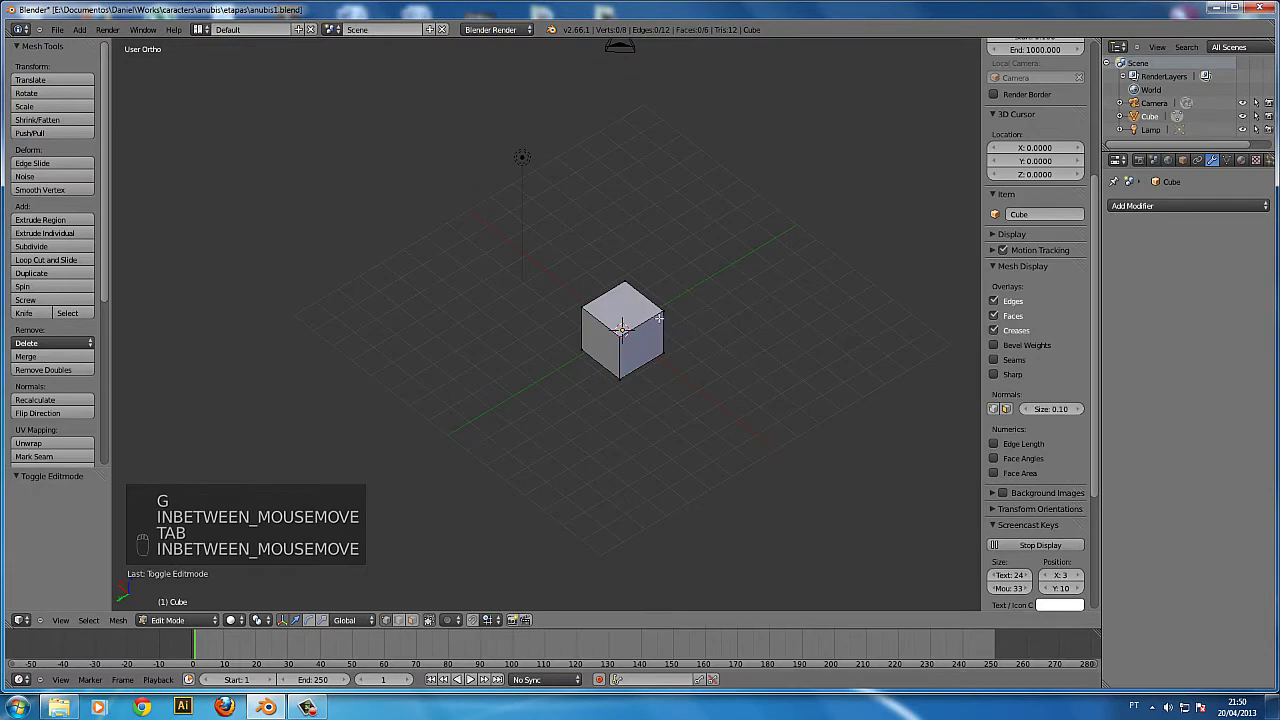
pyautogui.press('g')
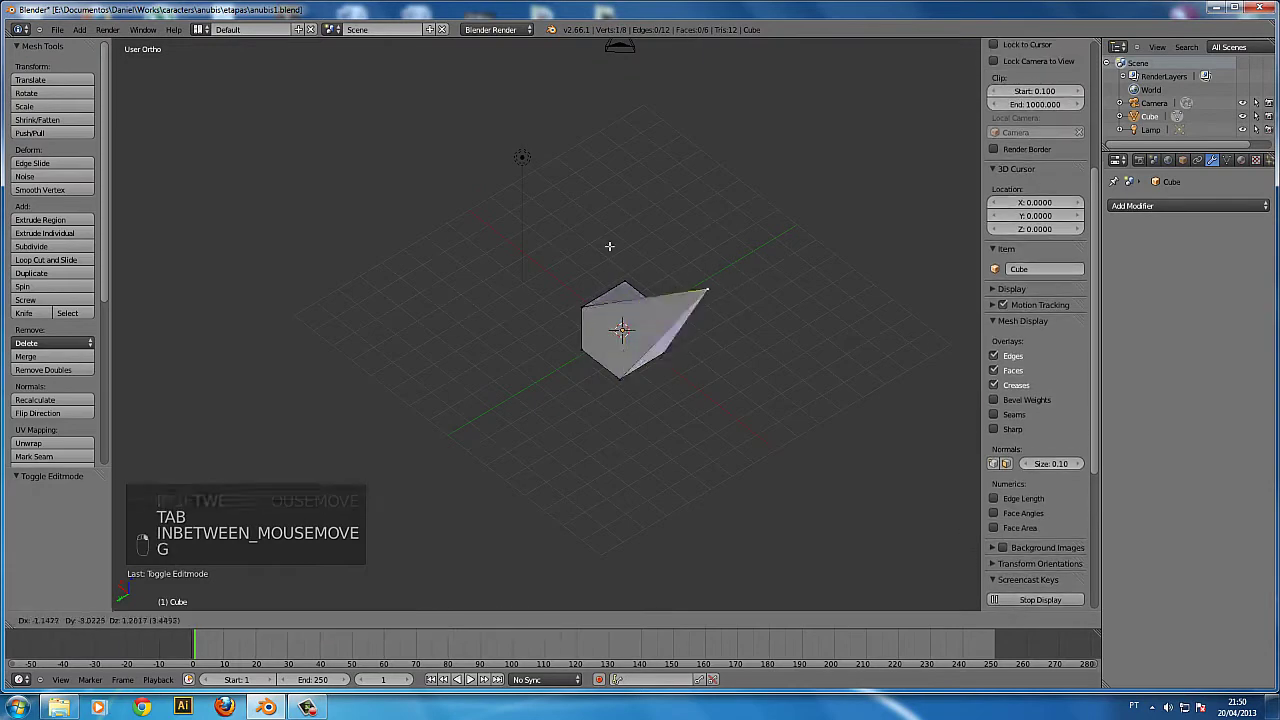
pyautogui.rightClick(676, 306)
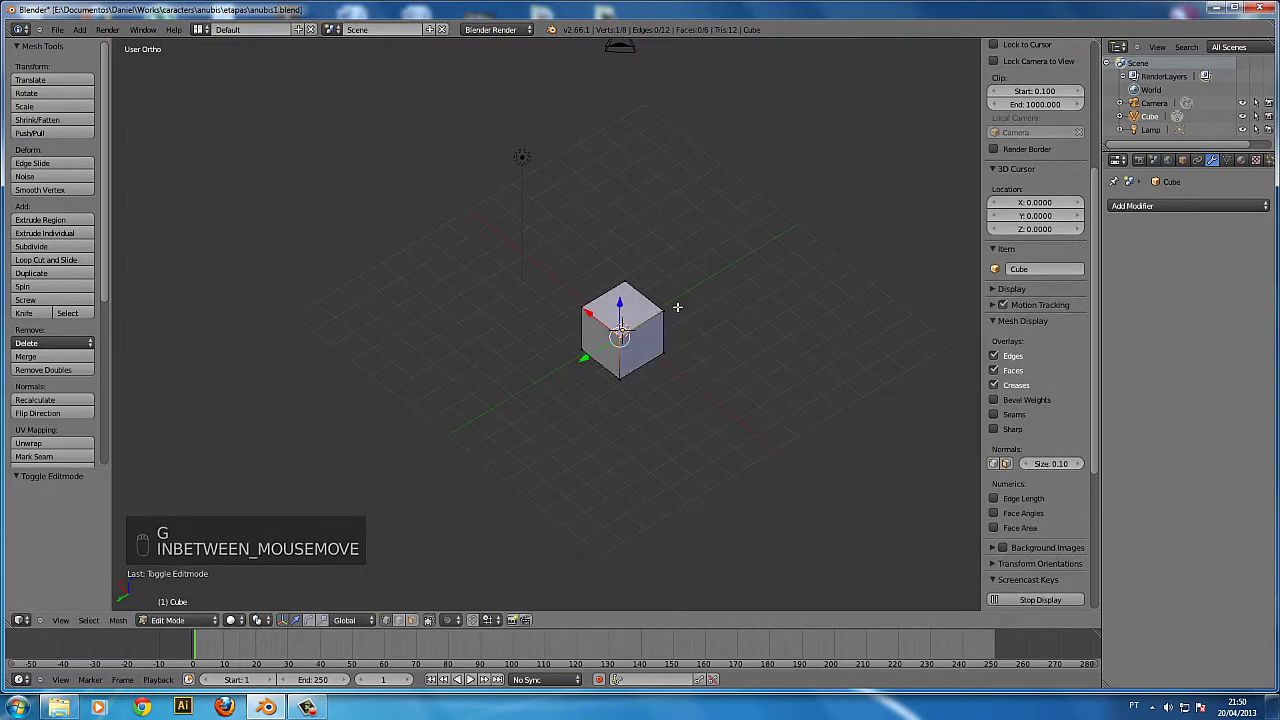
pyautogui.press('Tab')
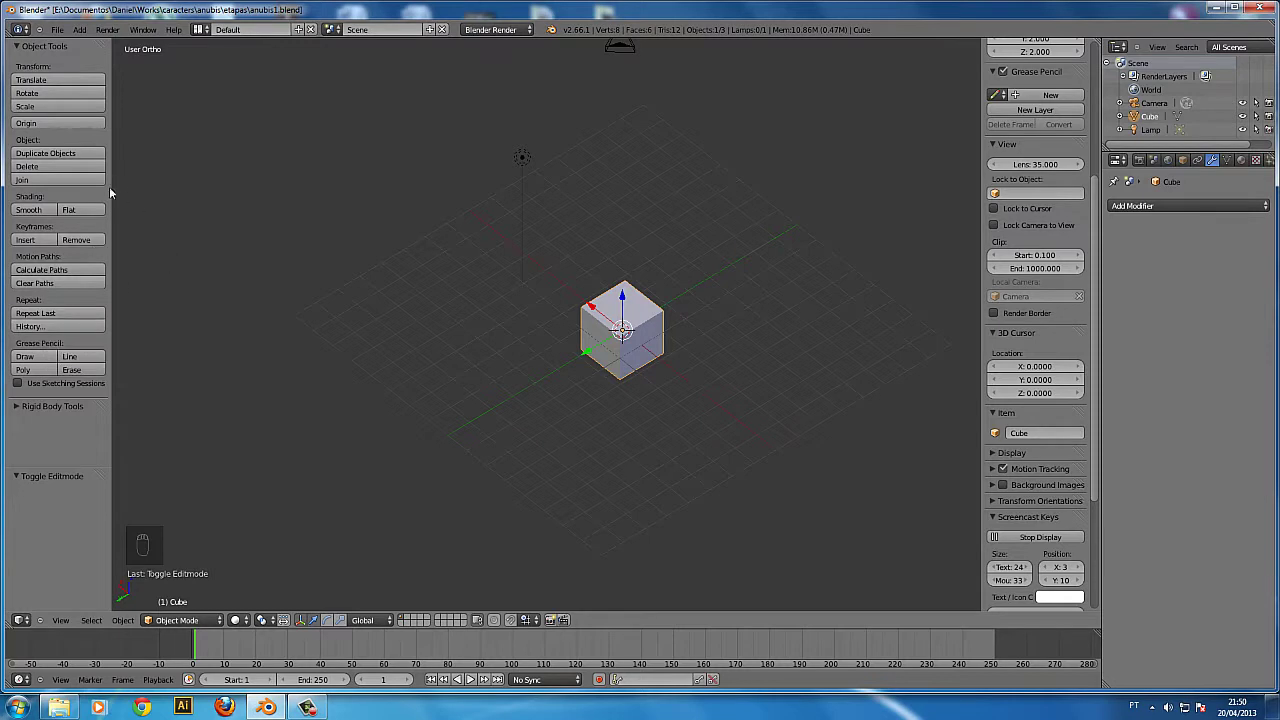
# - Hide the viewport's tool shelf and properties region and show both again
pyautogui.press('t')
pyautogui.press('t')
pyautogui.press('t')
pyautogui.press('t')
pyautogui.press('n')
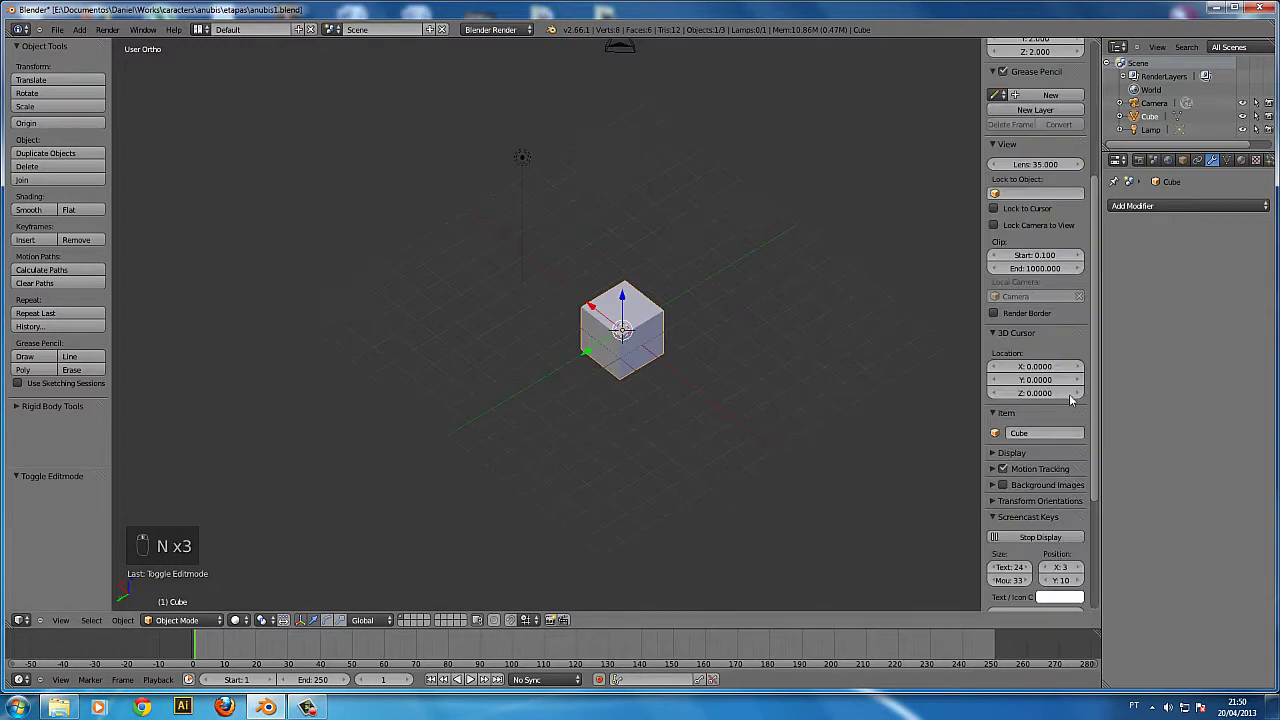
pyautogui.click(997, 457)
pyautogui.click(997, 457)
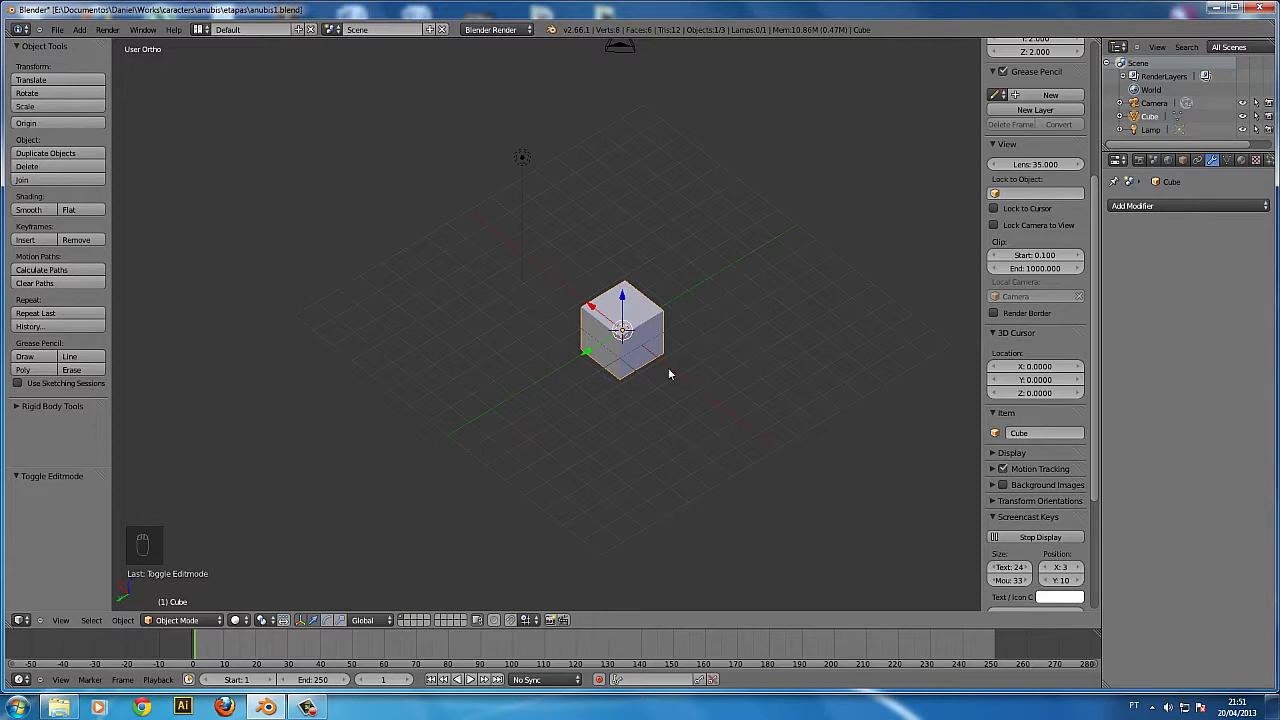
# - Move the cube freely above the grid, by about 1.86 in X, -0.15 in Y and 3.22 in Z
pyautogui.moveTo(673, 394); pyautogui.dragTo(622, 320, button='middle')
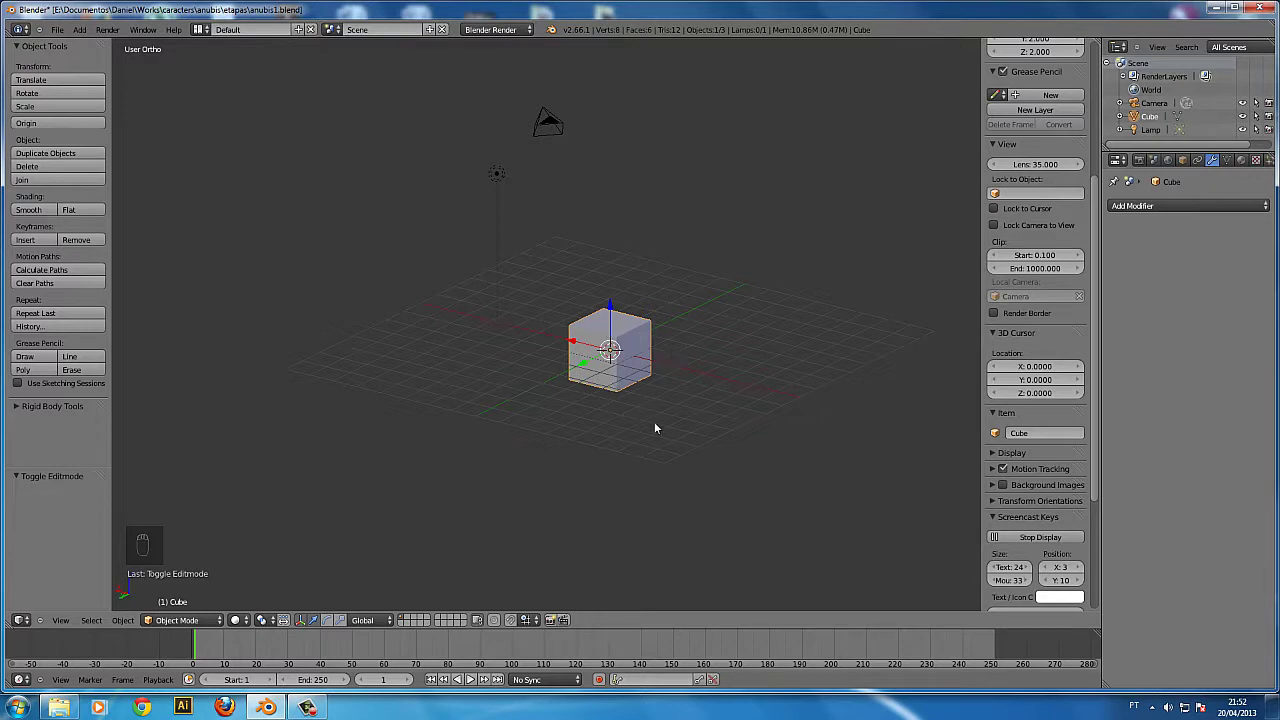
pyautogui.press('g')
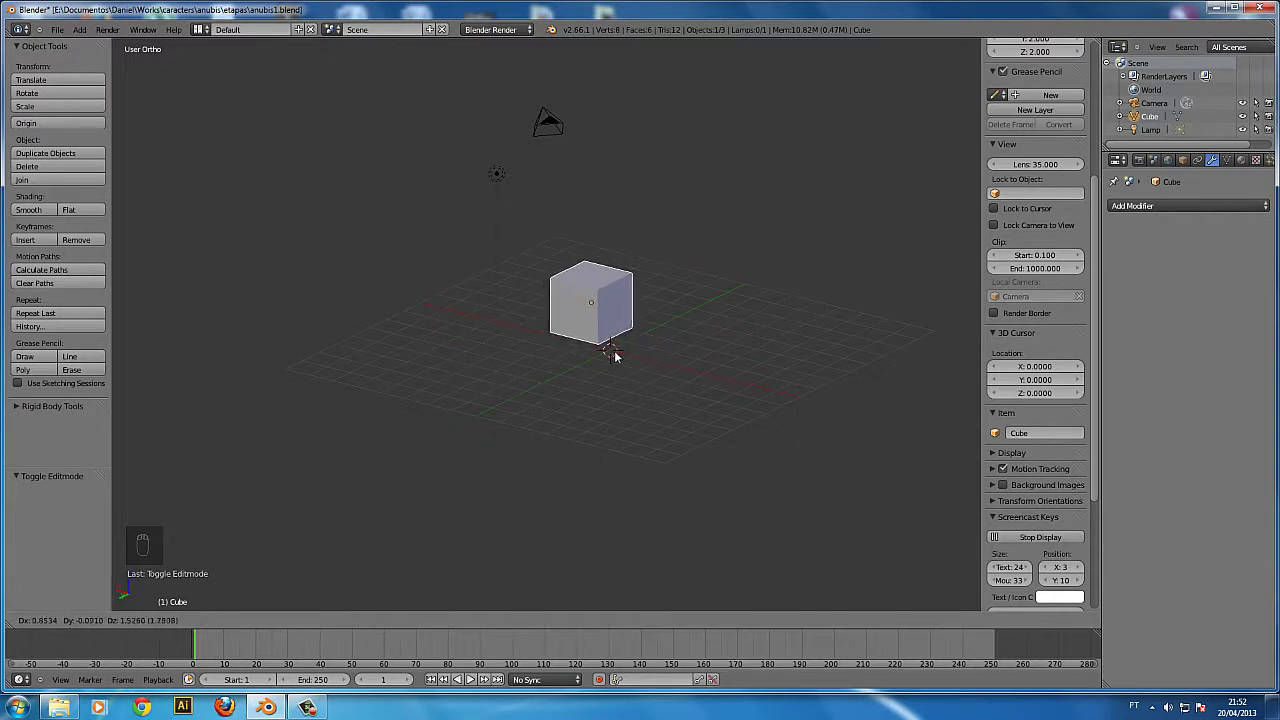
pyautogui.click(592, 304)
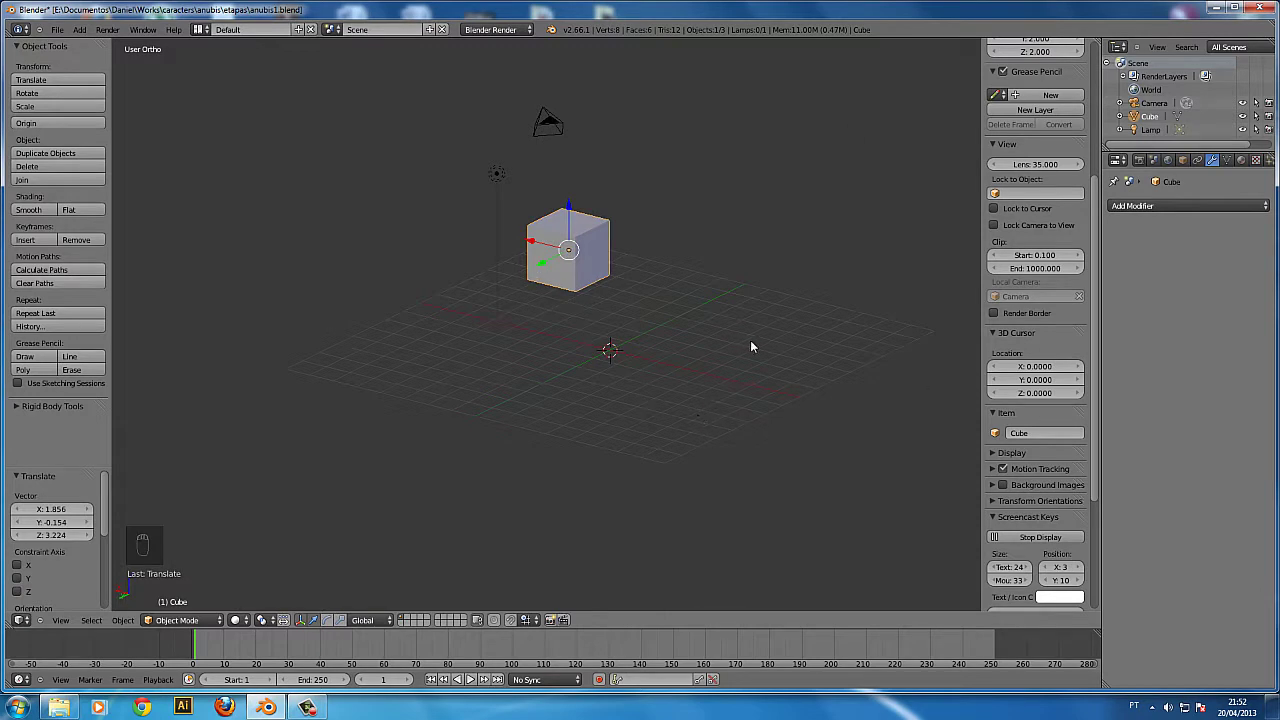
# - Try to rotate the cube freely and to scale it uniformly
pyautogui.press('r')
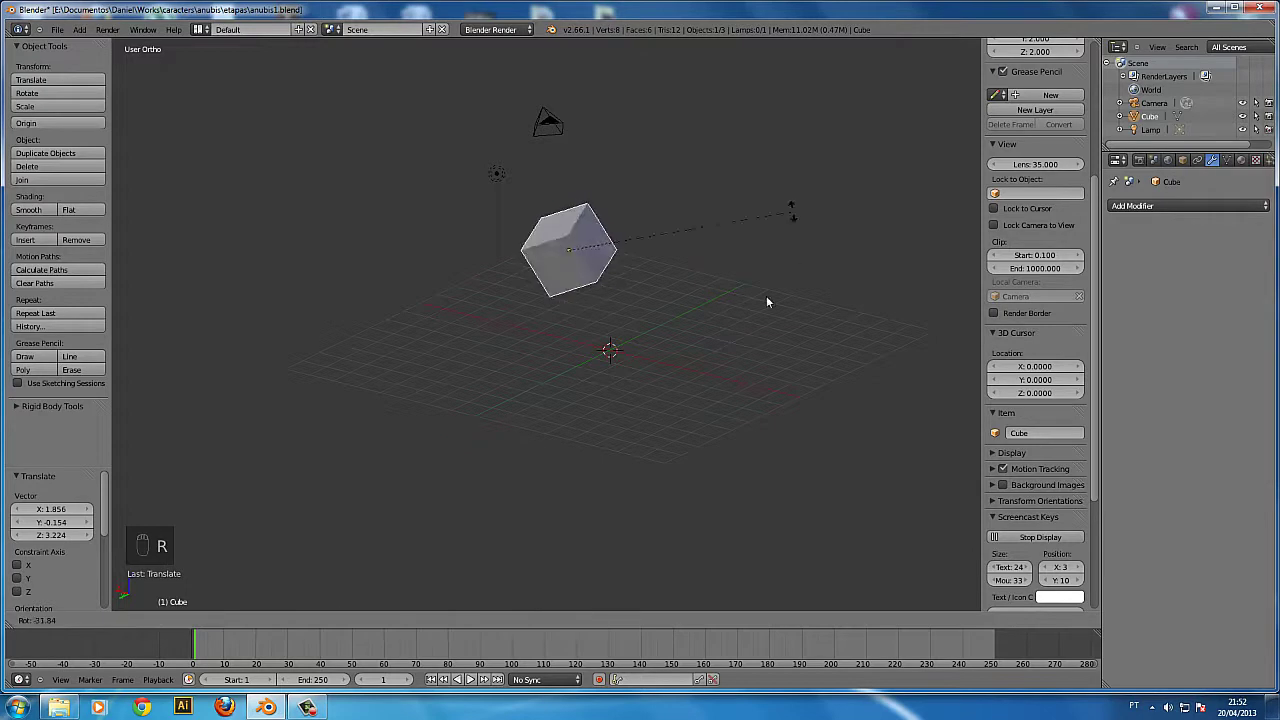
pyautogui.rightClick(800, 280)
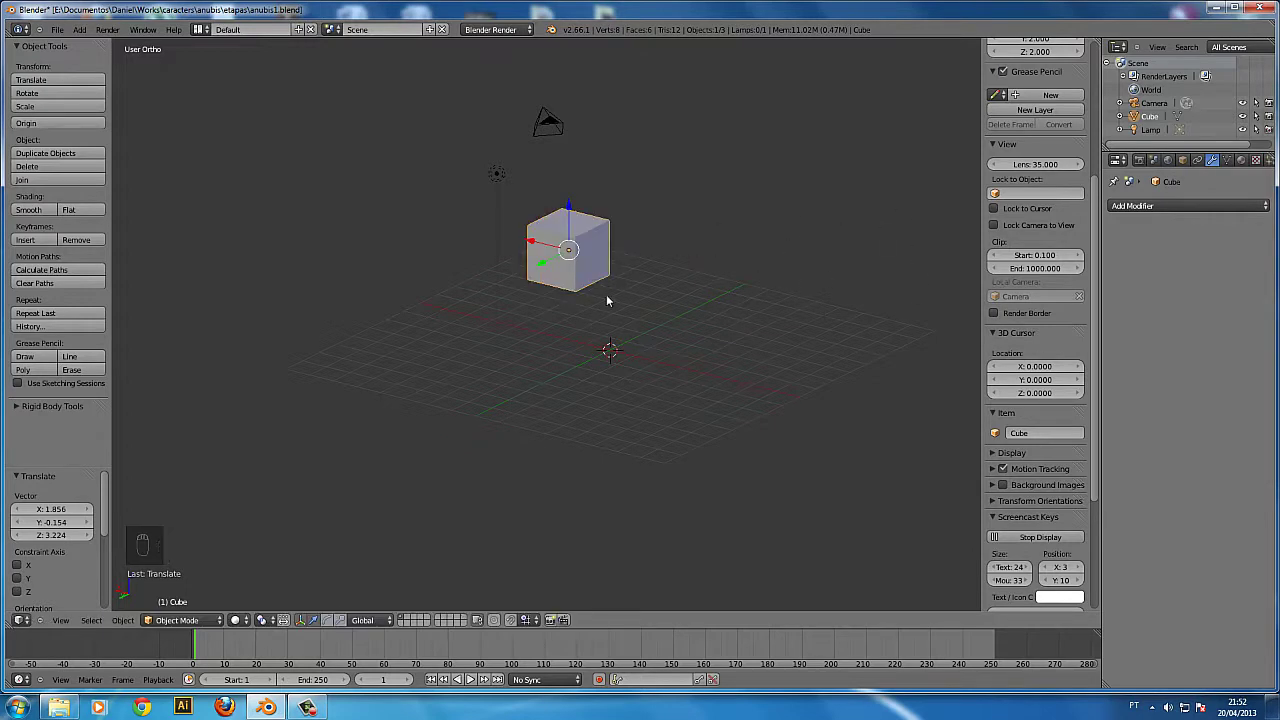
pyautogui.press('s')
pyautogui.rightClick(752, 460)
# - Try to move the cube along the global Y axis only, and along the global X axis only
pyautogui.press('g')
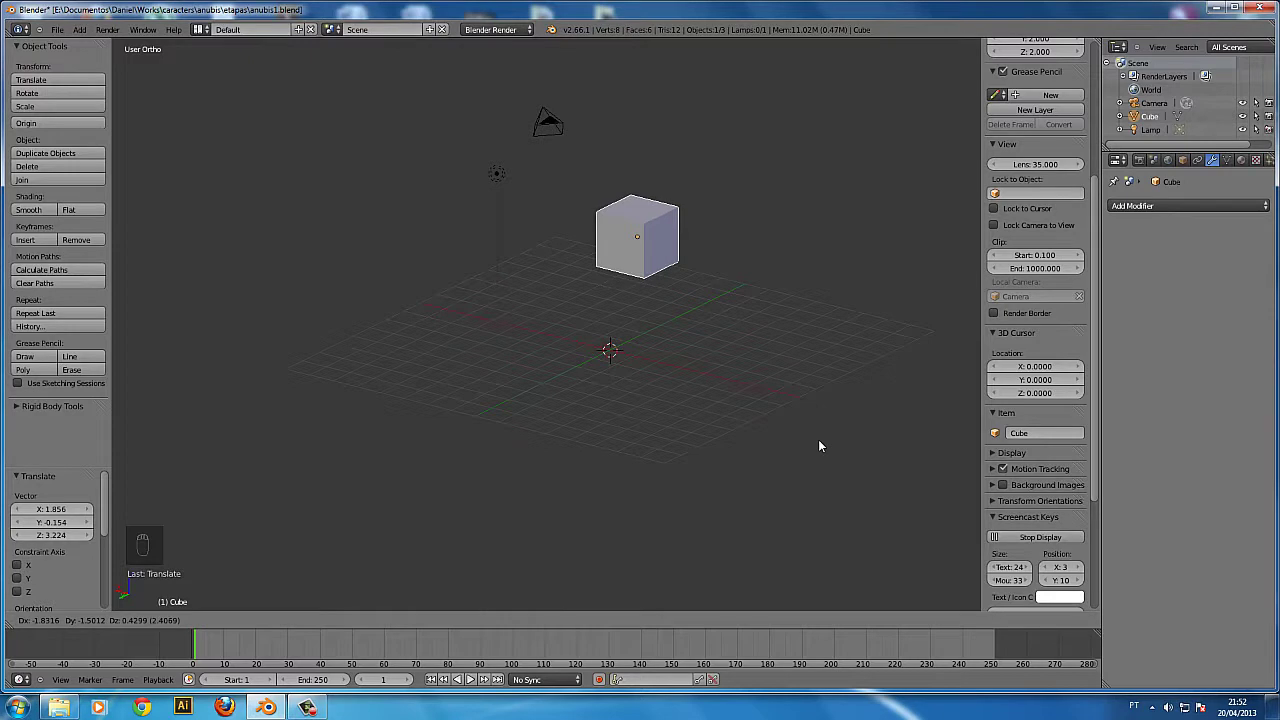
pyautogui.press('y')
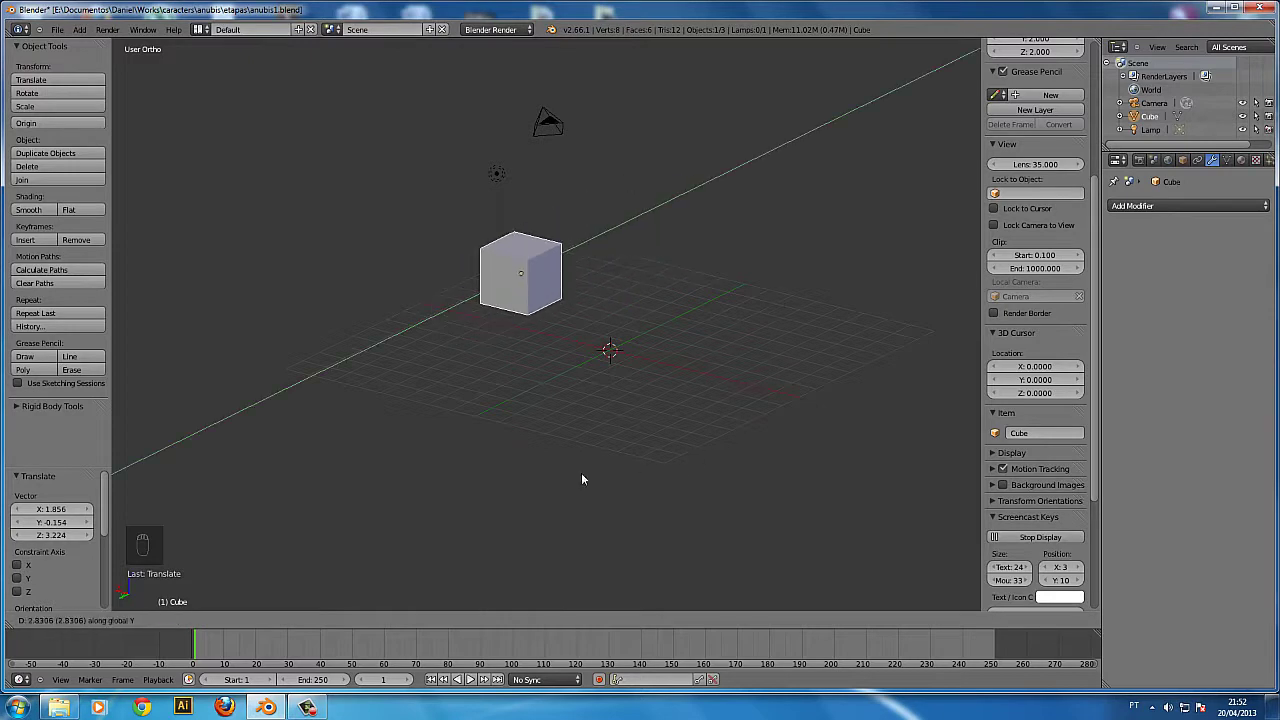
pyautogui.rightClick(607, 356)
pyautogui.press('g')
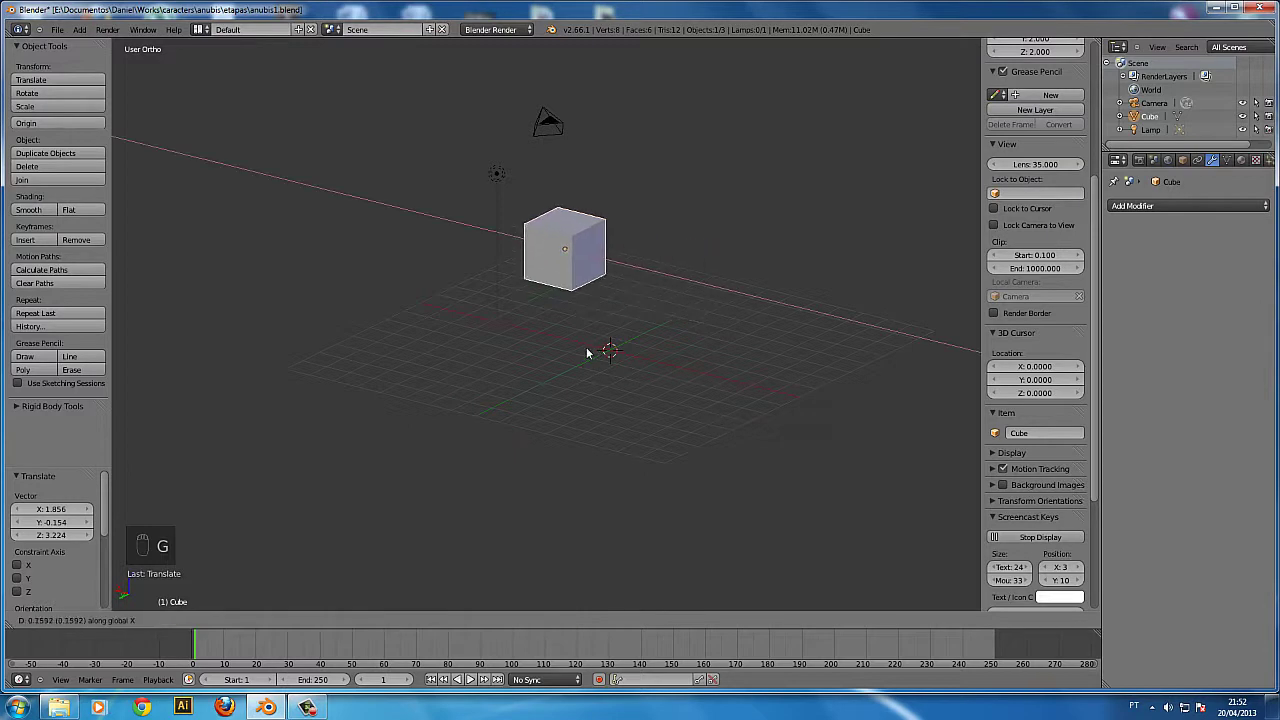
pyautogui.rightClick(579, 372)
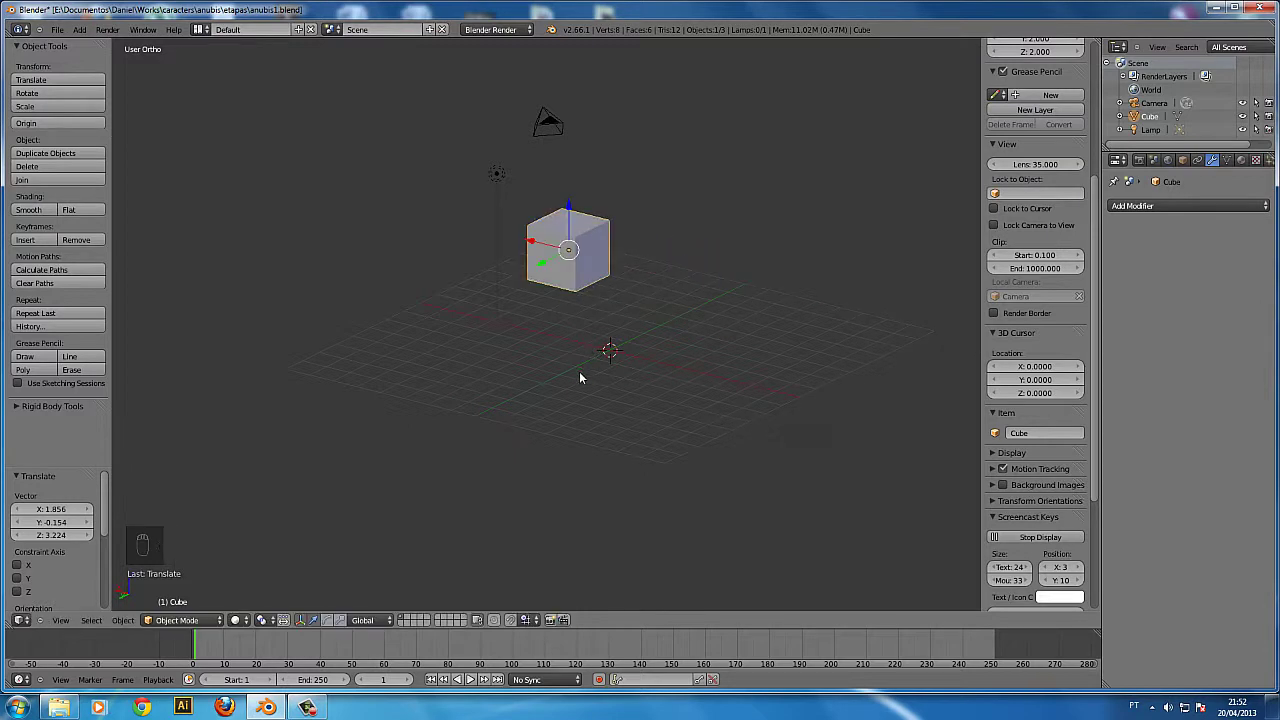
# - Try to scale the cube along the global X axis only, and along the global Z axis only
pyautogui.press('s')
pyautogui.press('x')
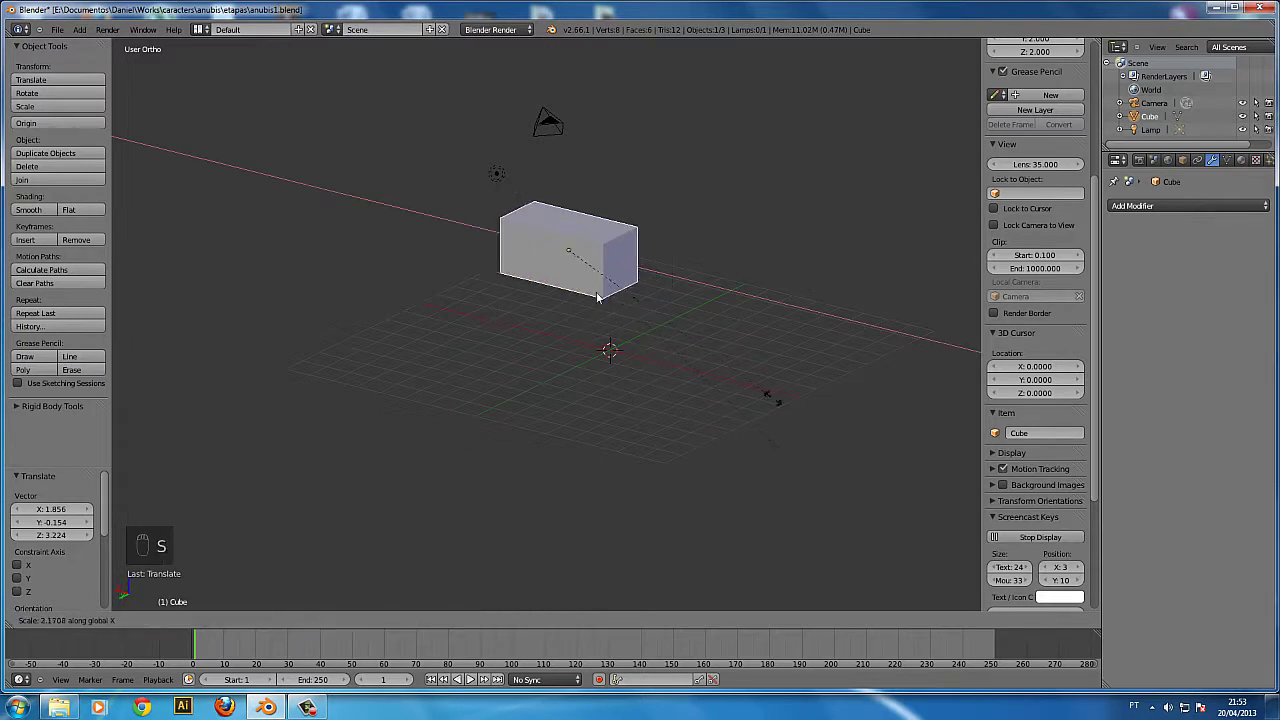
pyautogui.rightClick(652, 351)
pyautogui.press('s')
pyautogui.press('z')
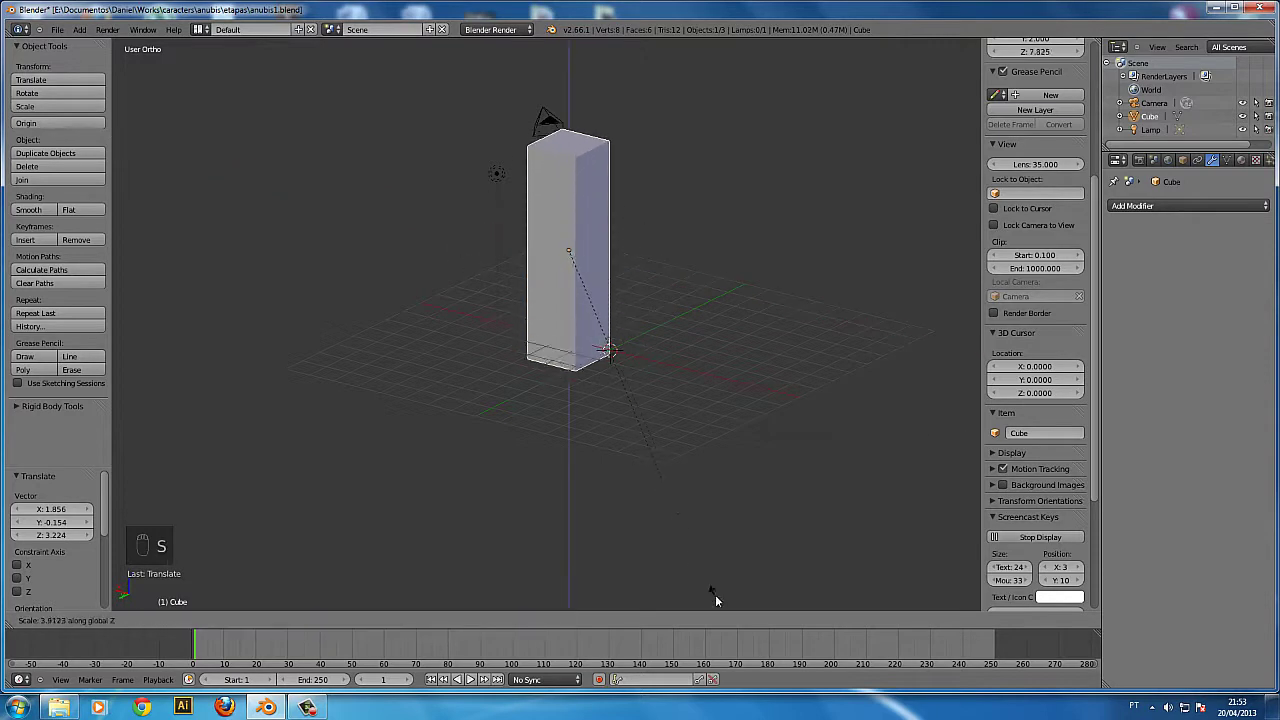
pyautogui.rightClick(660, 478)
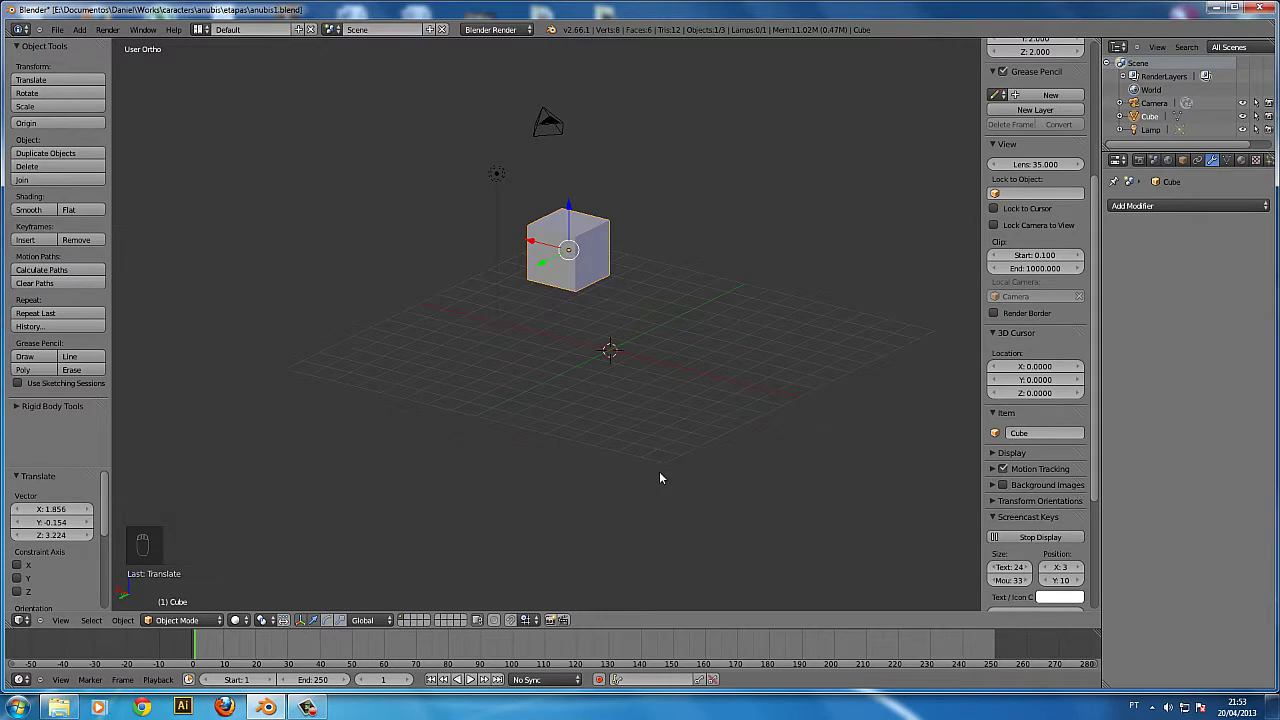
# - Try to scale the cube in X and Y together with the global Z axis locked
pyautogui.press('s')
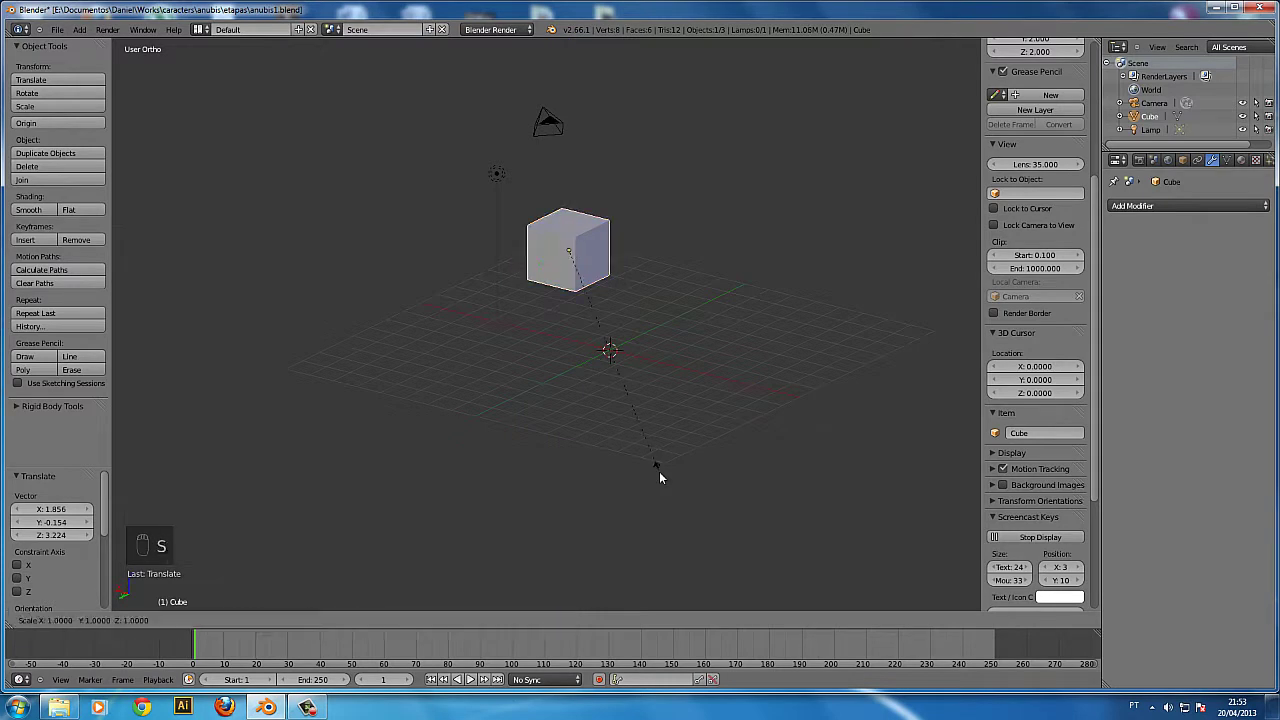
pyautogui.hotkey('shift', 'z')
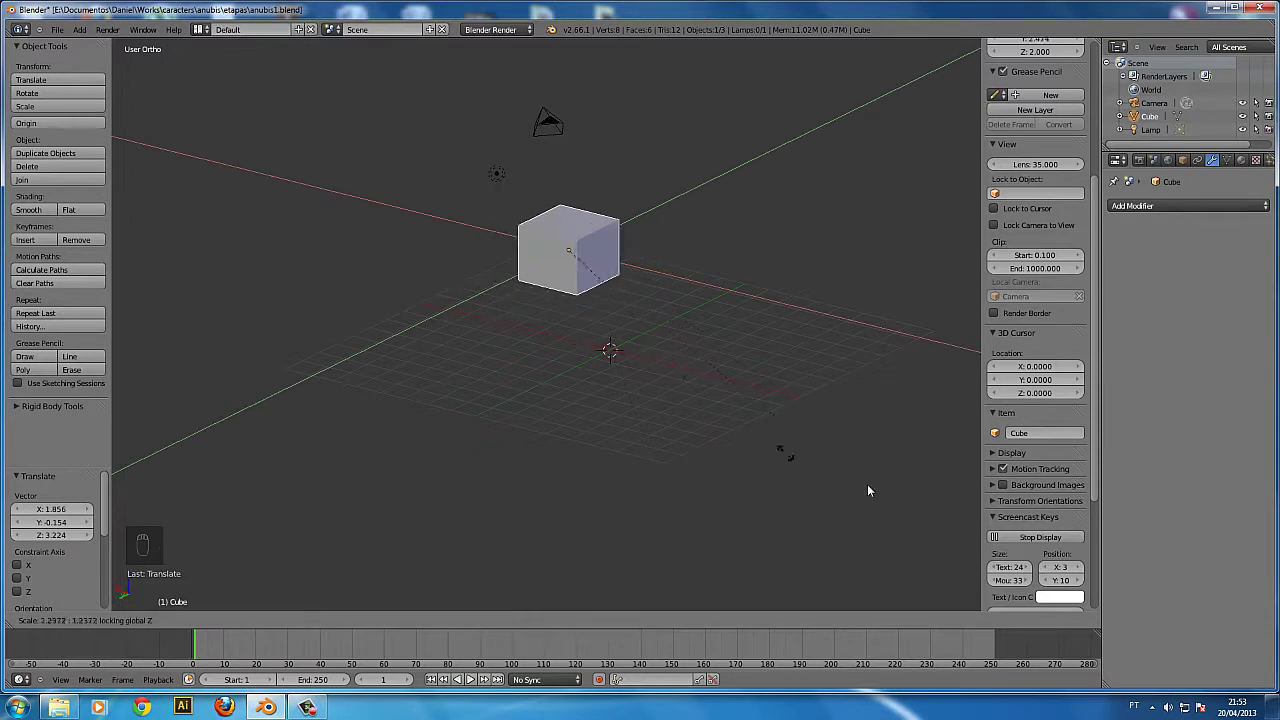
pyautogui.click(660, 350)
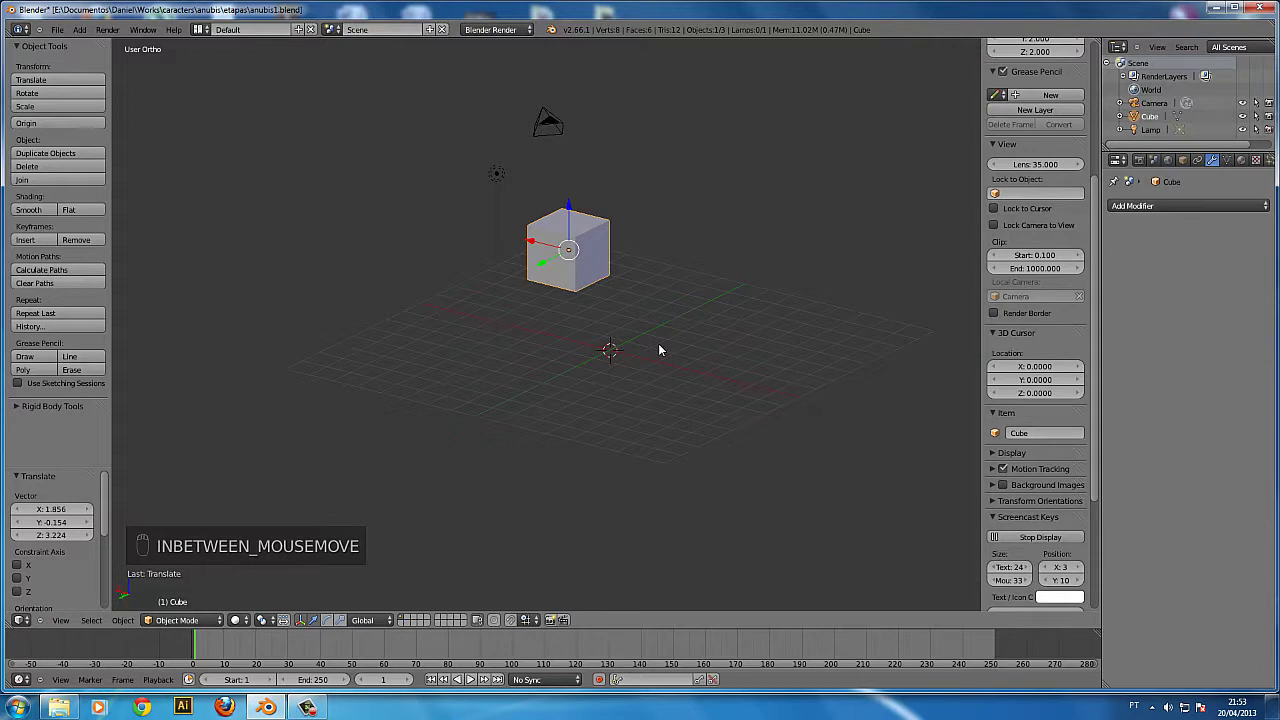
# - Try to move the cube within the horizontal plane with the global Z axis locked
pyautogui.press('g')
pyautogui.rightClick(637, 320)
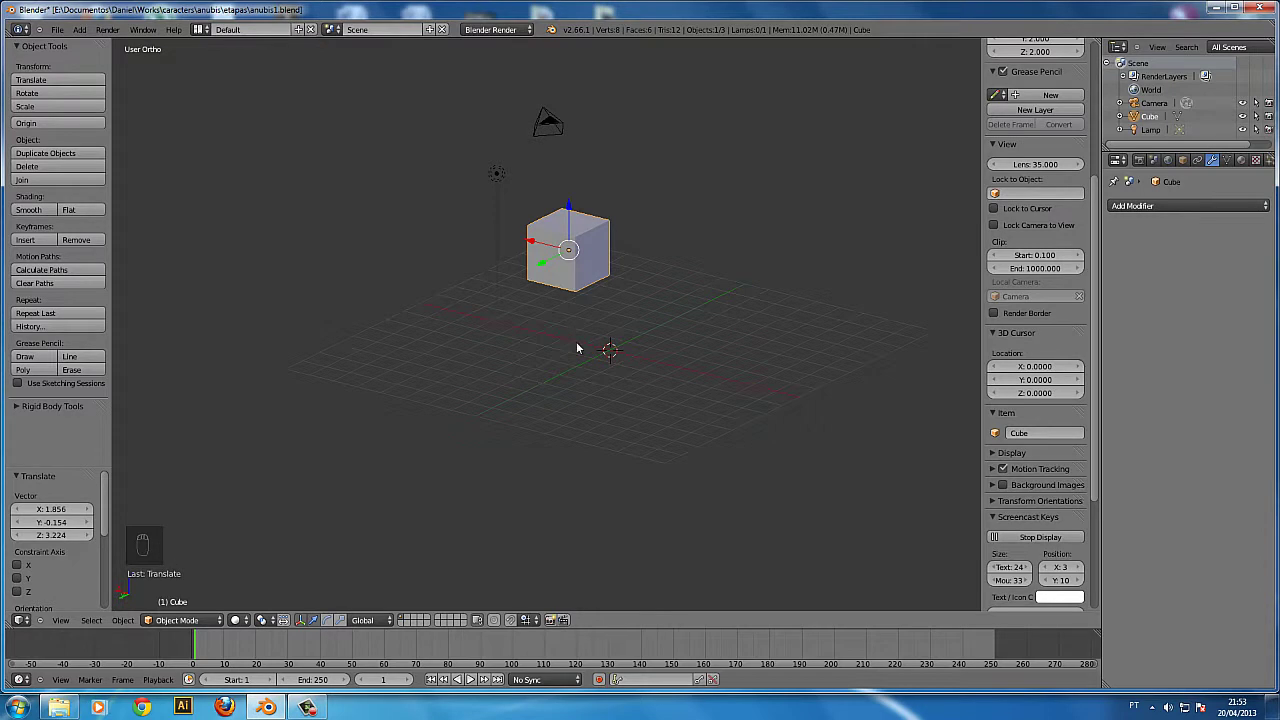
pyautogui.press('g')
pyautogui.hotkey('shift', 'z')
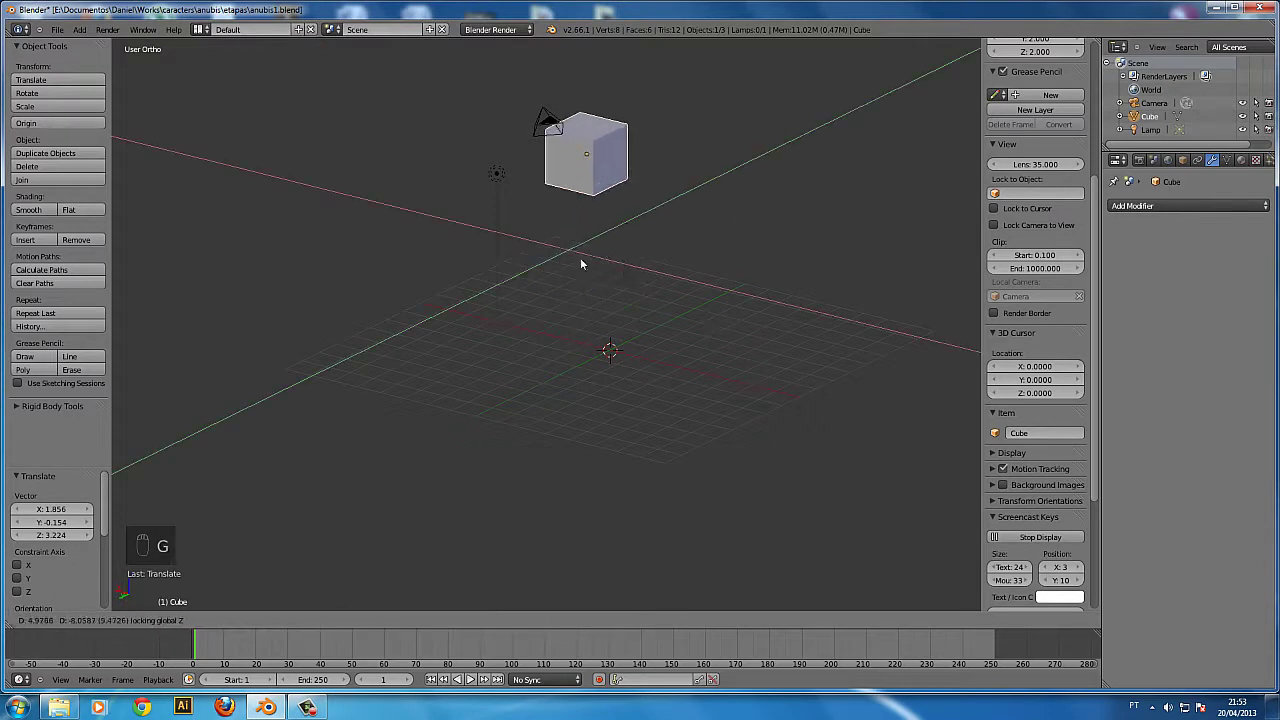
pyautogui.rightClick(647, 328)
pyautogui.moveTo(647, 328); pyautogui.dragTo(714, 390, button='middle')
pyautogui.press('g')
pyautogui.hotkey('shift', 'z')
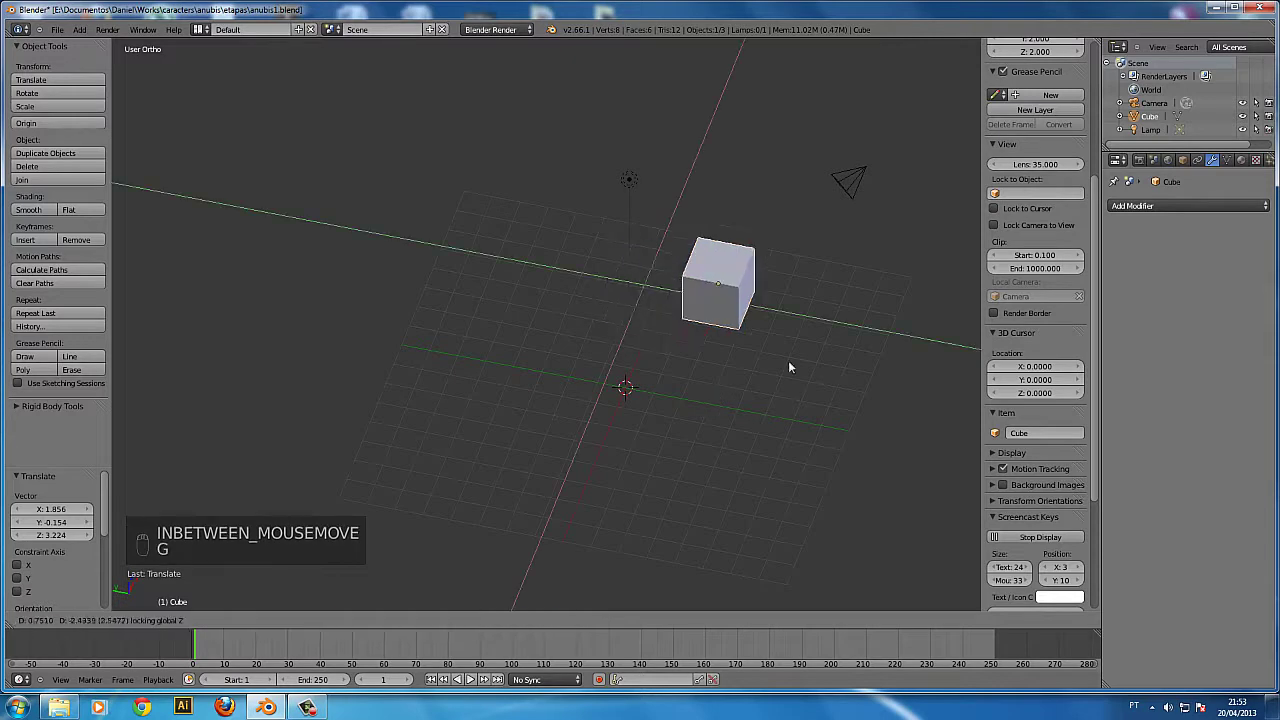
pyautogui.rightClick(669, 478)
# - Deselect all objects and select only the cube
pyautogui.moveTo(757, 486); pyautogui.dragTo(893, 462, button='middle')
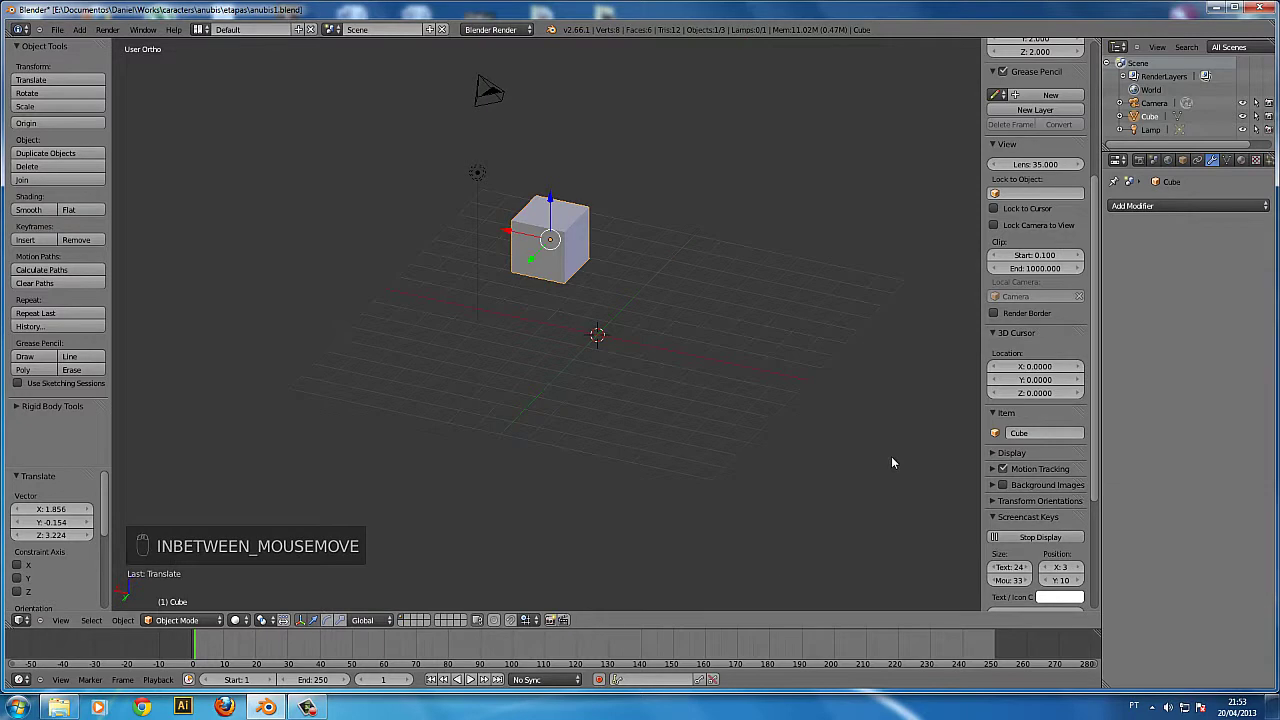
pyautogui.keyDown('shift'); pyautogui.moveTo(709, 429); pyautogui.dragTo(640, 477, button='middle'); pyautogui.keyUp('shift')
pyautogui.press('a')
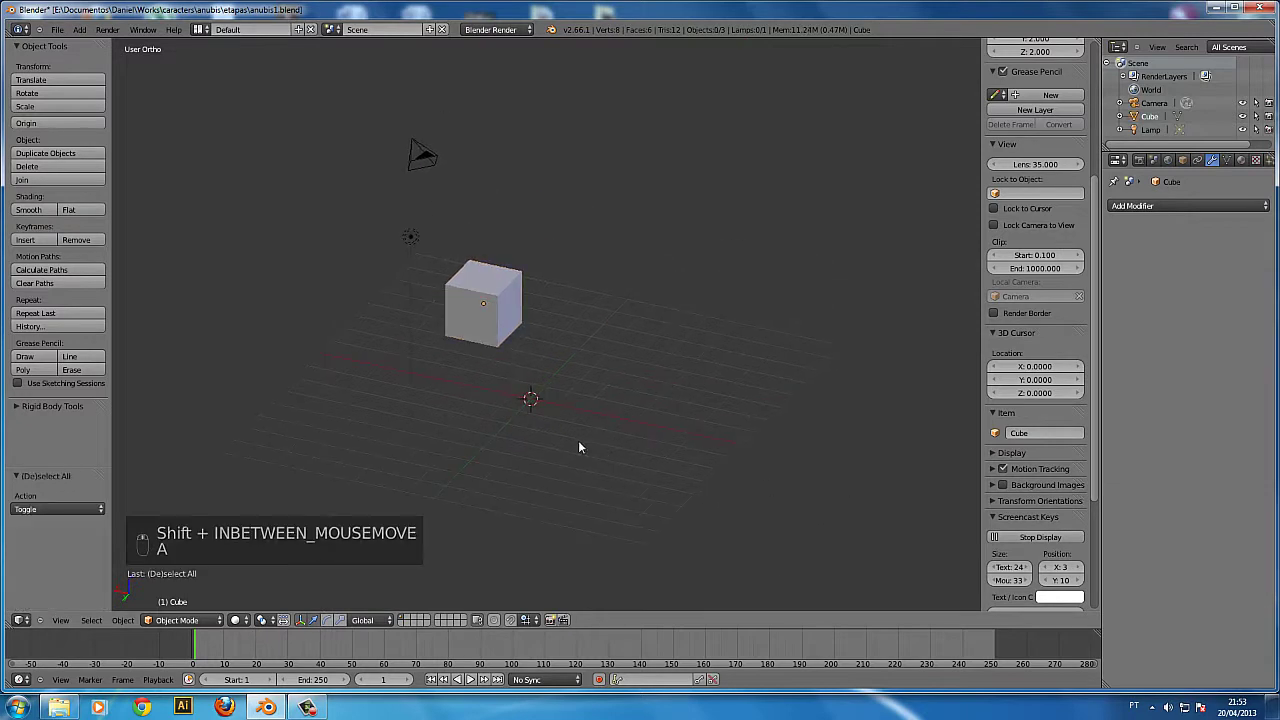
pyautogui.rightClick(479, 343)
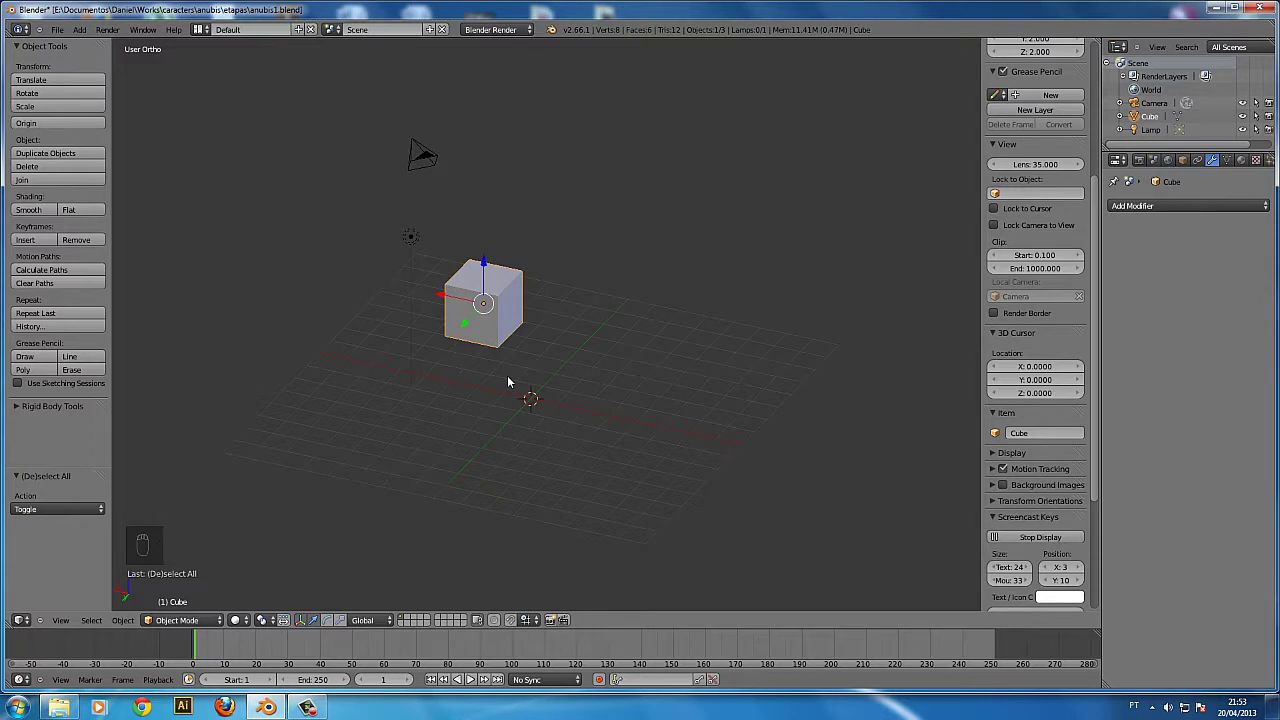
# - Add a Monkey mesh at the 3D cursor and raise it about 4.6 along the Z axis
pyautogui.hotkey('shift', 'a')
pyautogui.moveTo(508, 382)
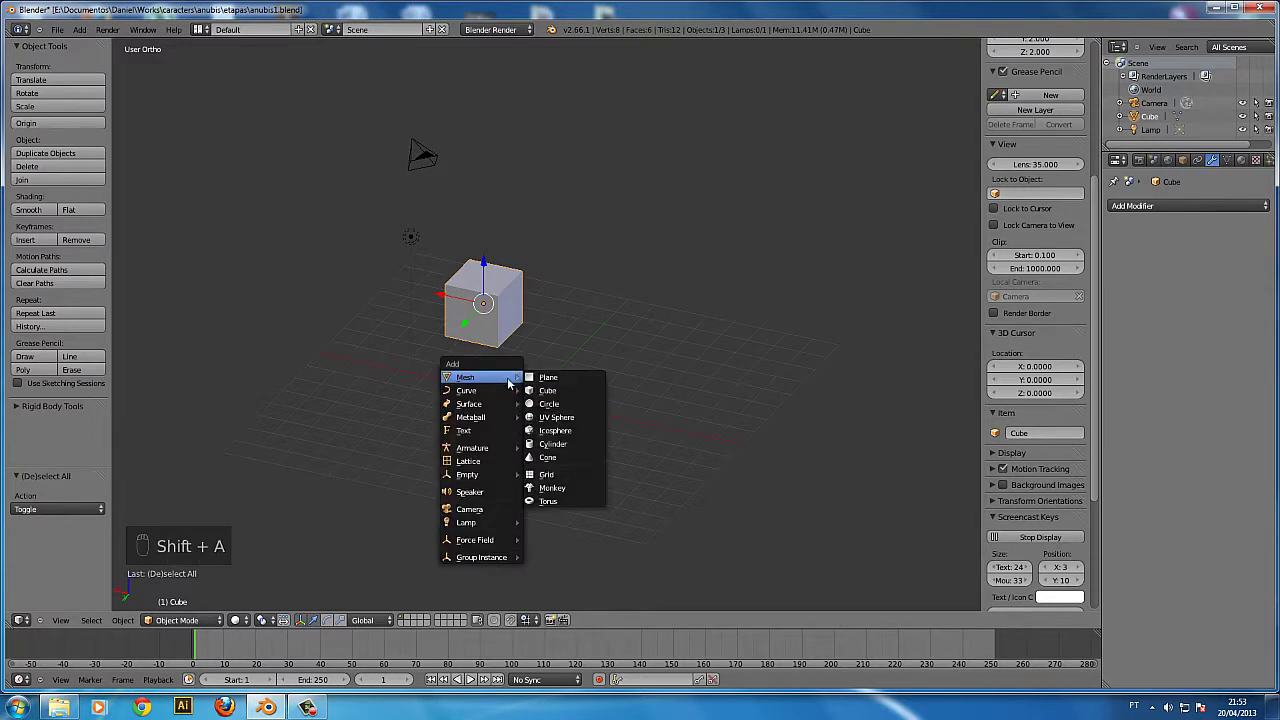
pyautogui.click(549, 489)
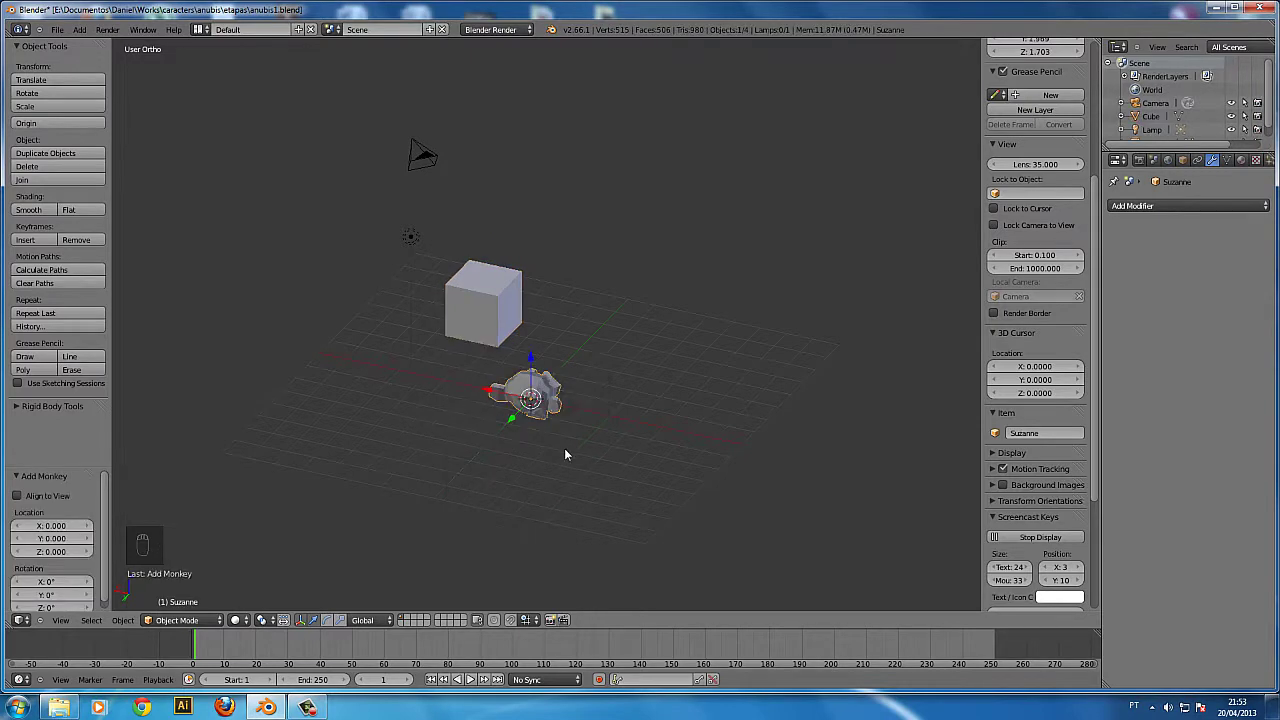
pyautogui.press('g')
pyautogui.press('z')
pyautogui.click(572, 338)
# - Rotate the Monkey mesh by about -183° around the global Z axis
pyautogui.press('r')
pyautogui.press('z')
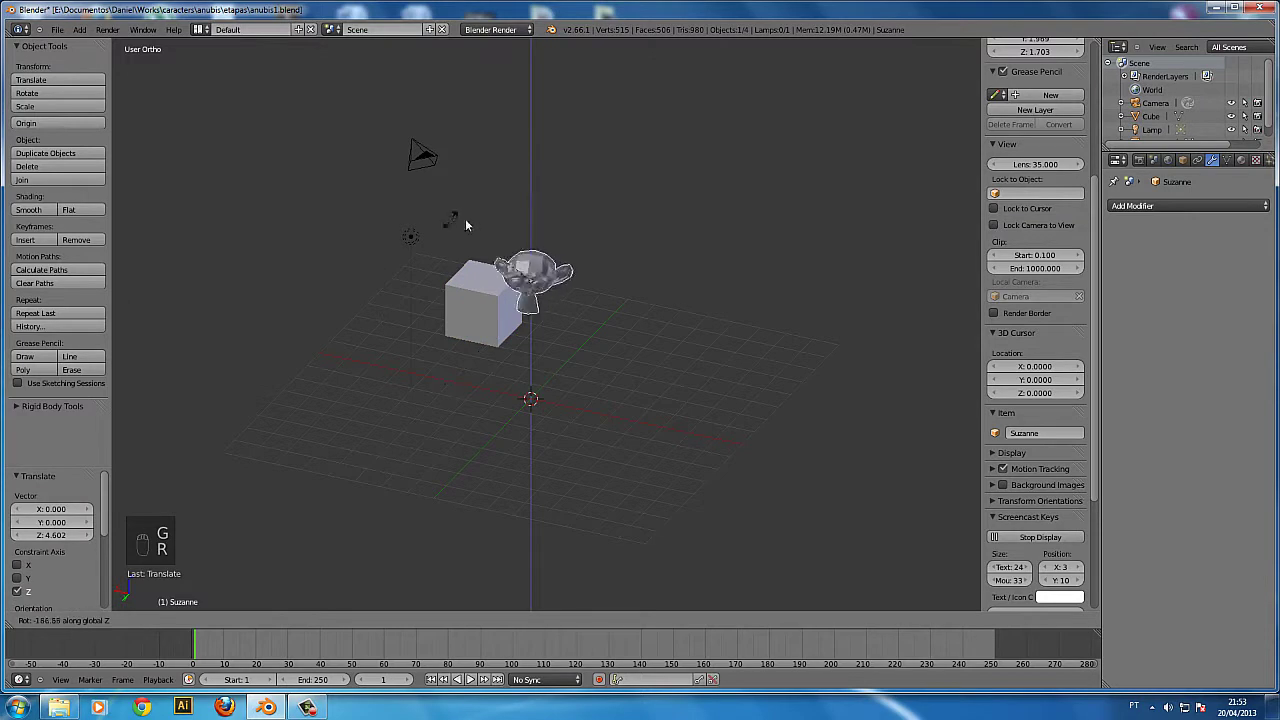
pyautogui.click(489, 230)
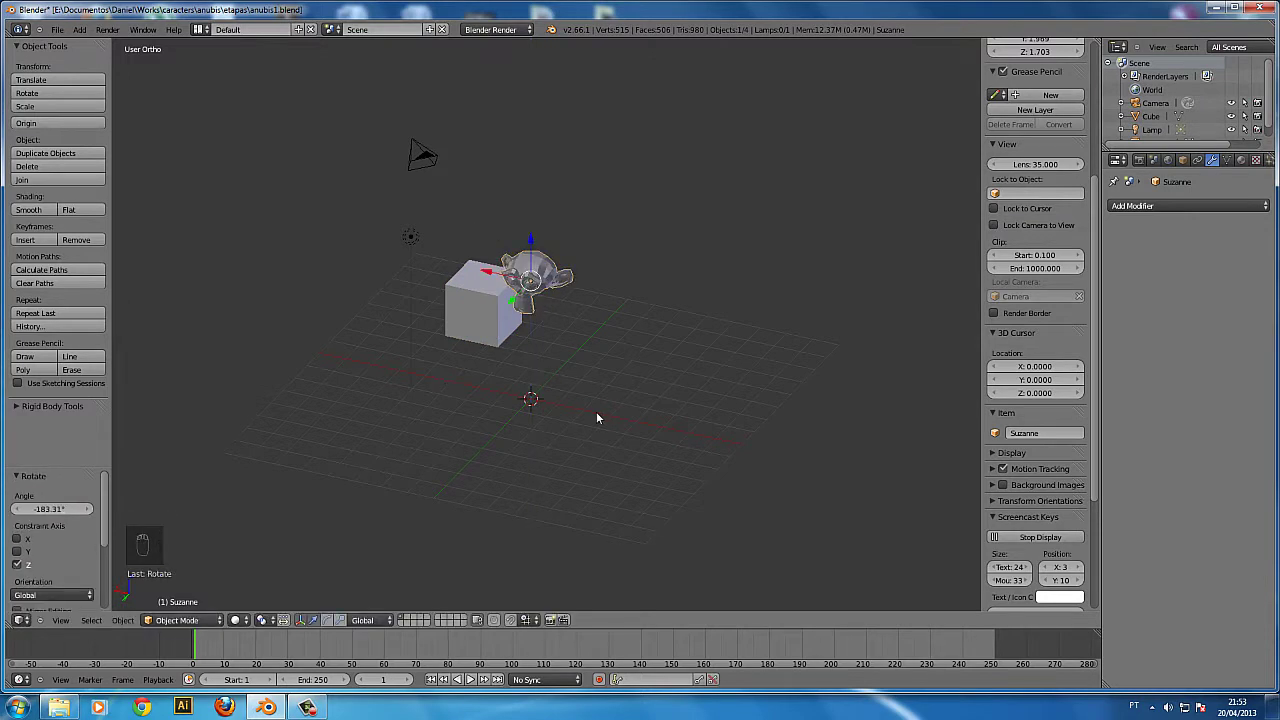
pyautogui.hotkey('shift', 'a')
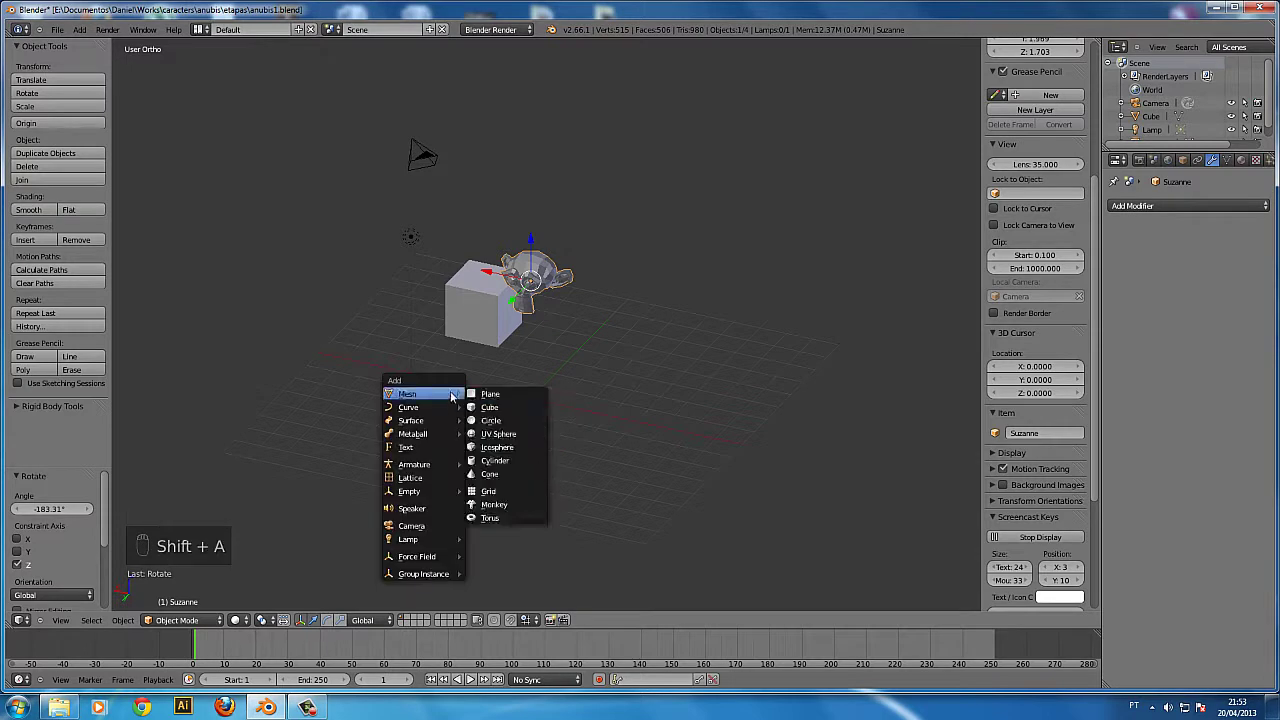
pyautogui.moveTo(445, 395)
pyautogui.press('Escape')
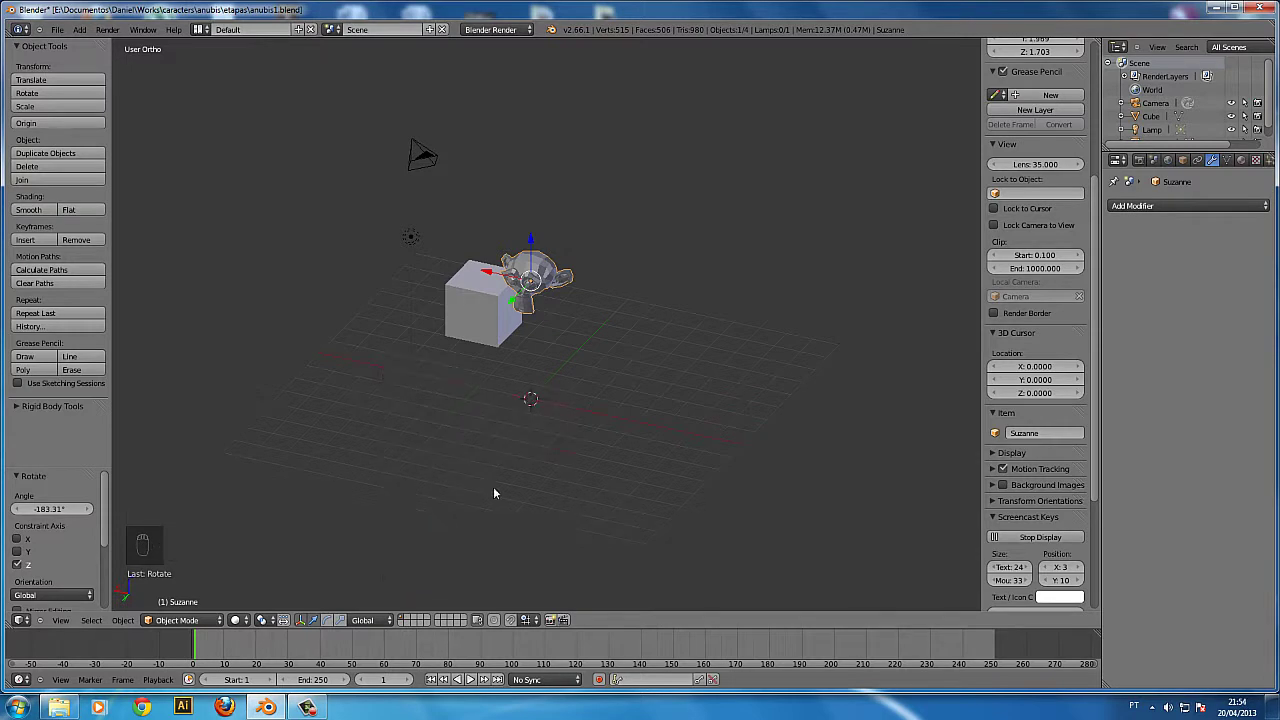
# - Delete the Monkey mesh and make the cube the selected object
pyautogui.press('Delete')
pyautogui.click(553, 352)
pyautogui.moveTo(823, 463); pyautogui.dragTo(610, 347, button='middle')
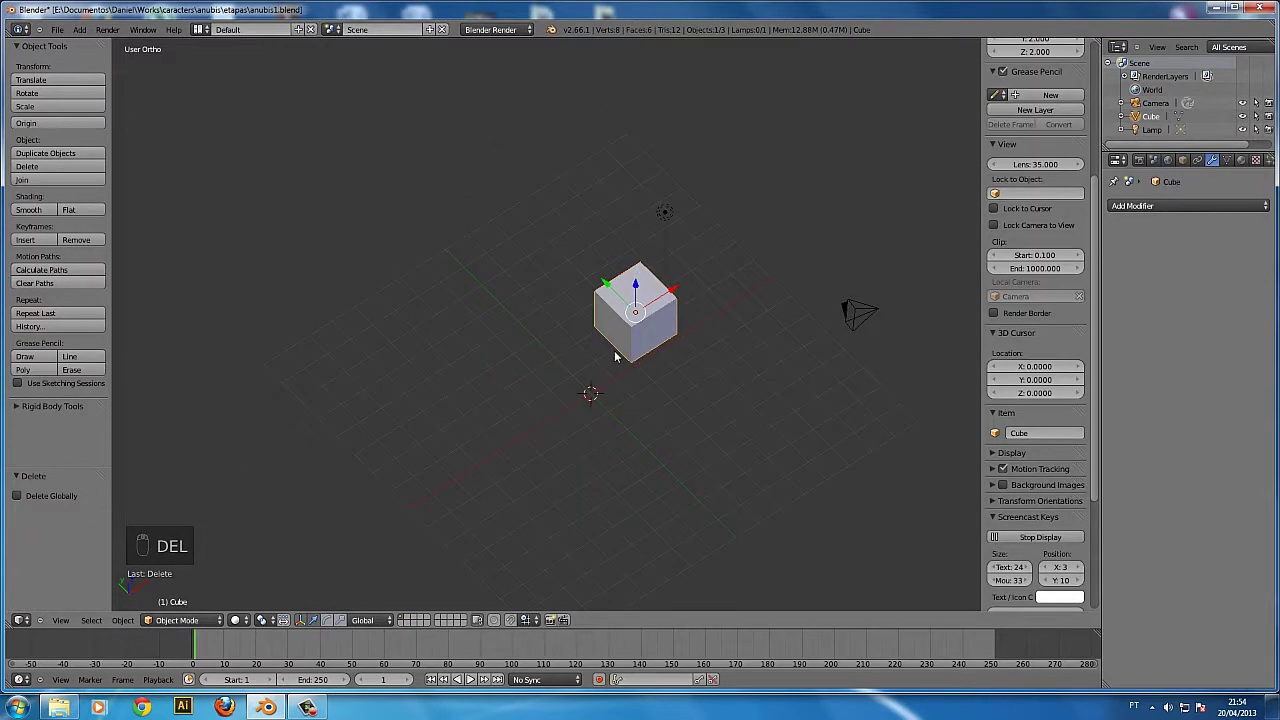
pyautogui.press('g')
pyautogui.rightClick(671, 389)
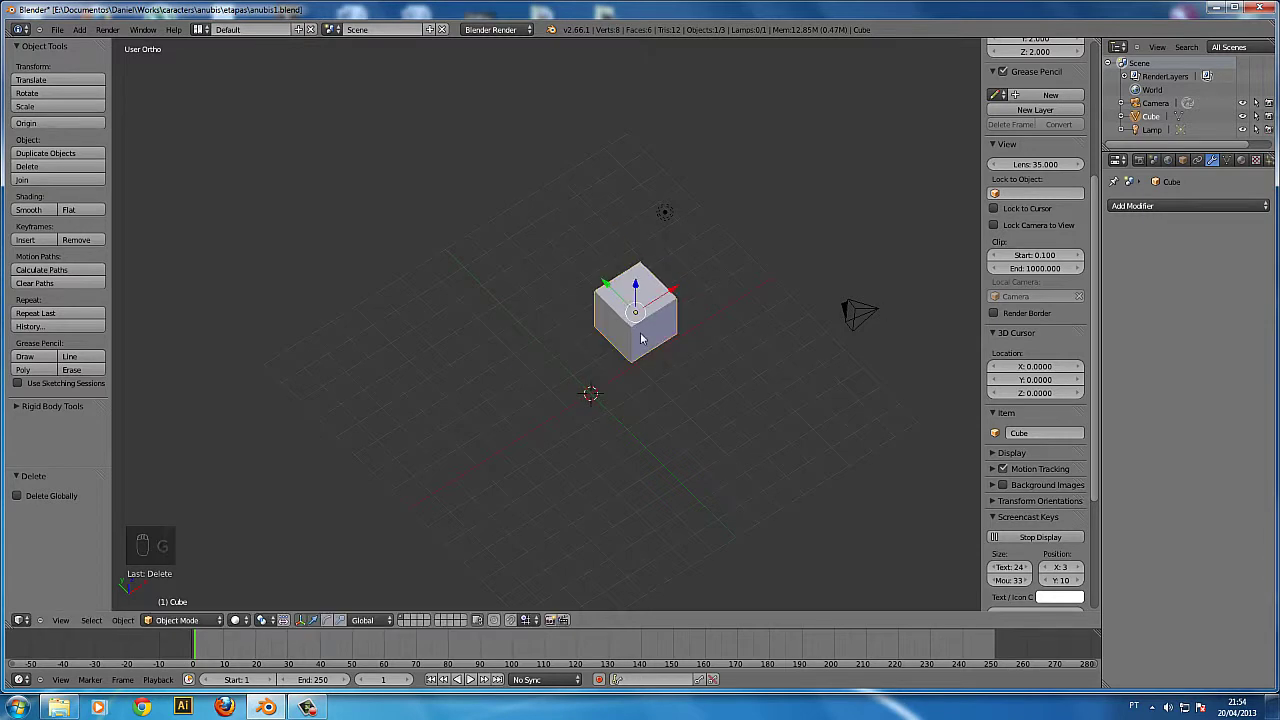
# - Switch the cube from Object Mode to Edit Mode and try to move its selected corner vertex
pyautogui.click(178, 620)
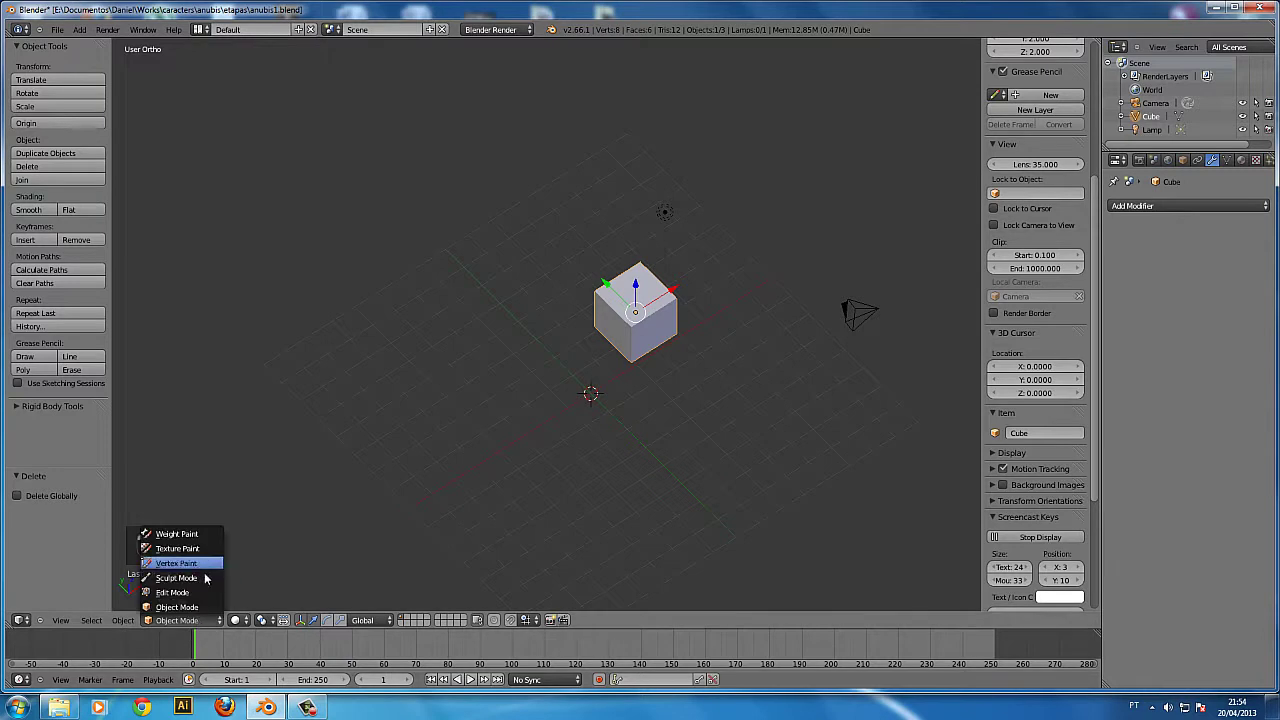
pyautogui.click(180, 607)
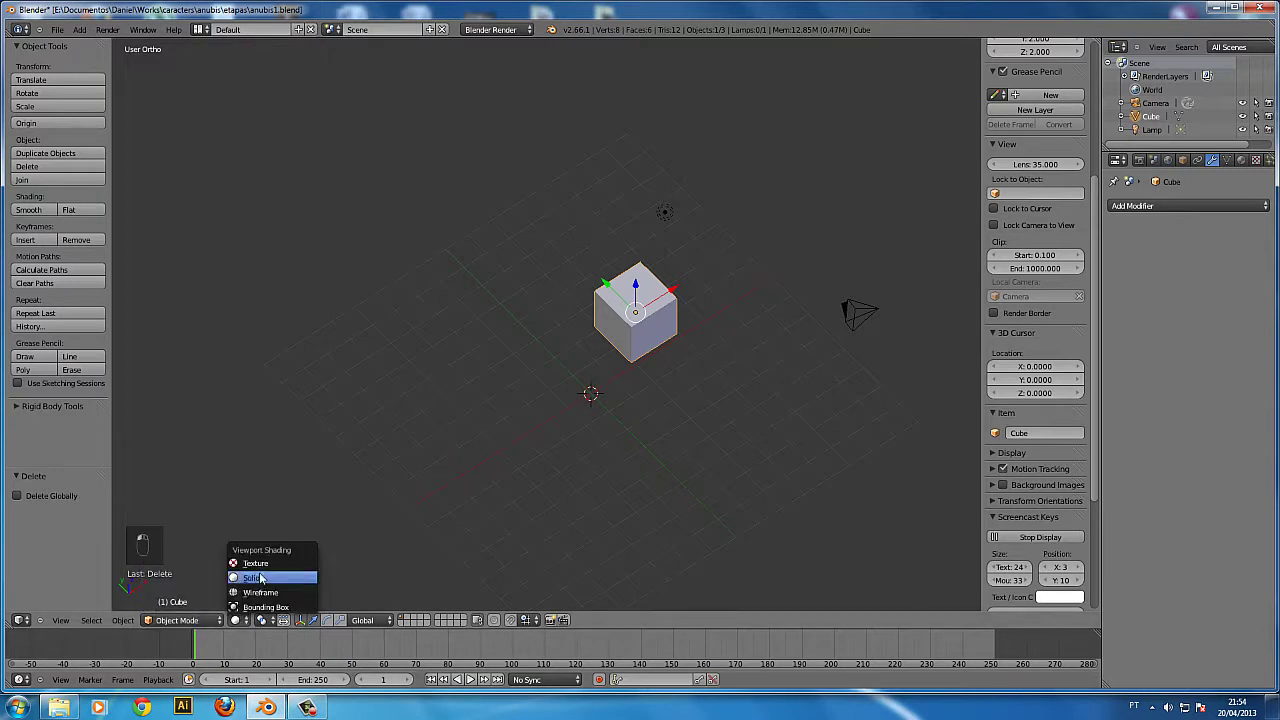
pyautogui.click(177, 620)
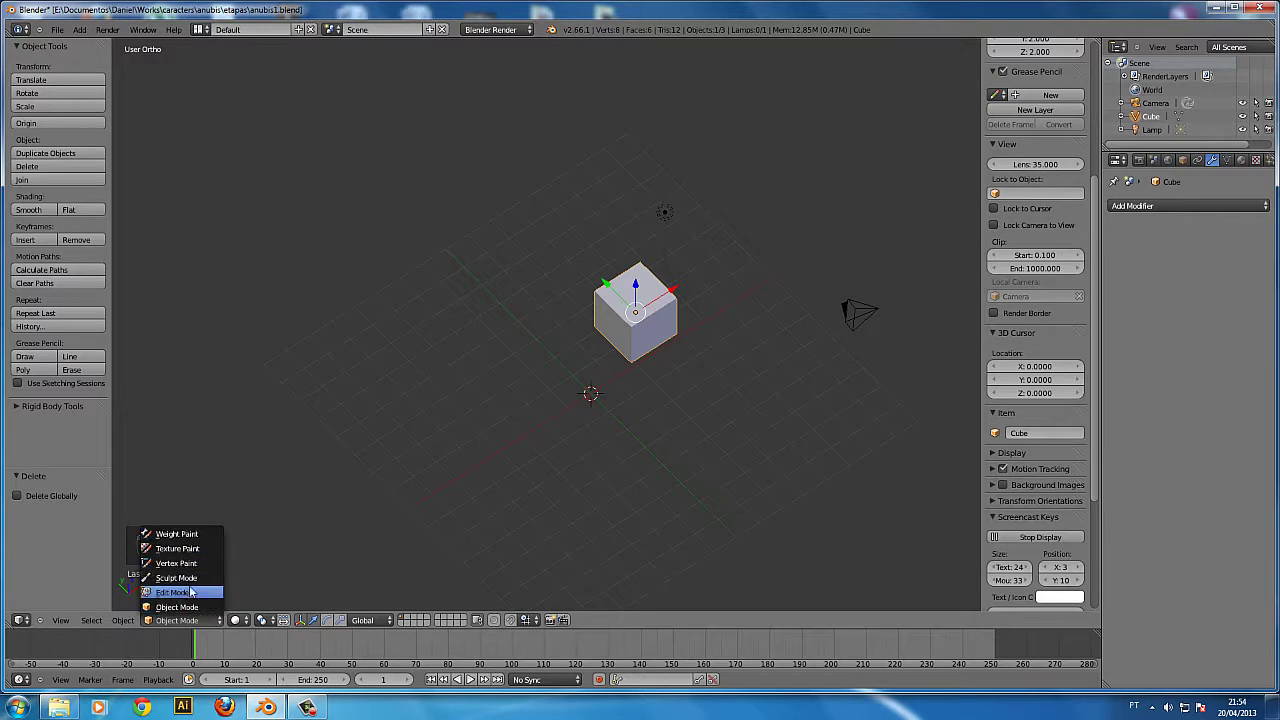
pyautogui.click(178, 592)
pyautogui.press('Tab')
pyautogui.press('Tab')
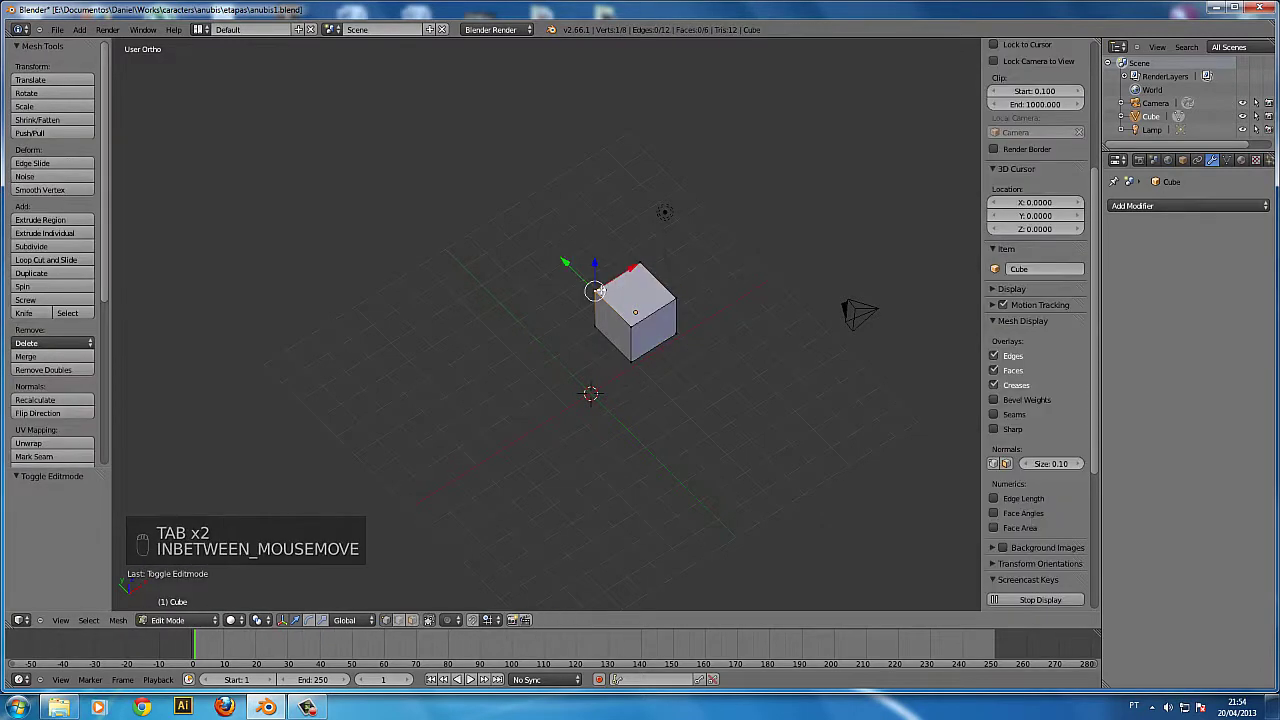
pyautogui.press('g')
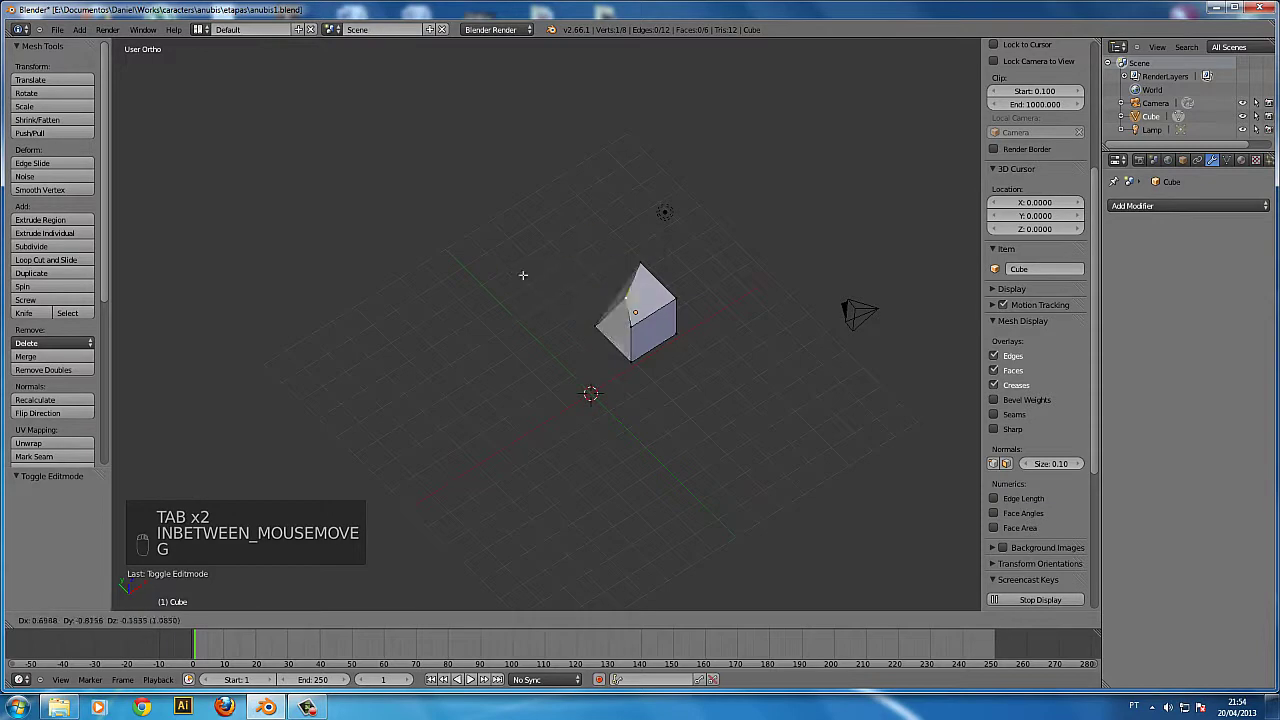
pyautogui.rightClick(590, 318)
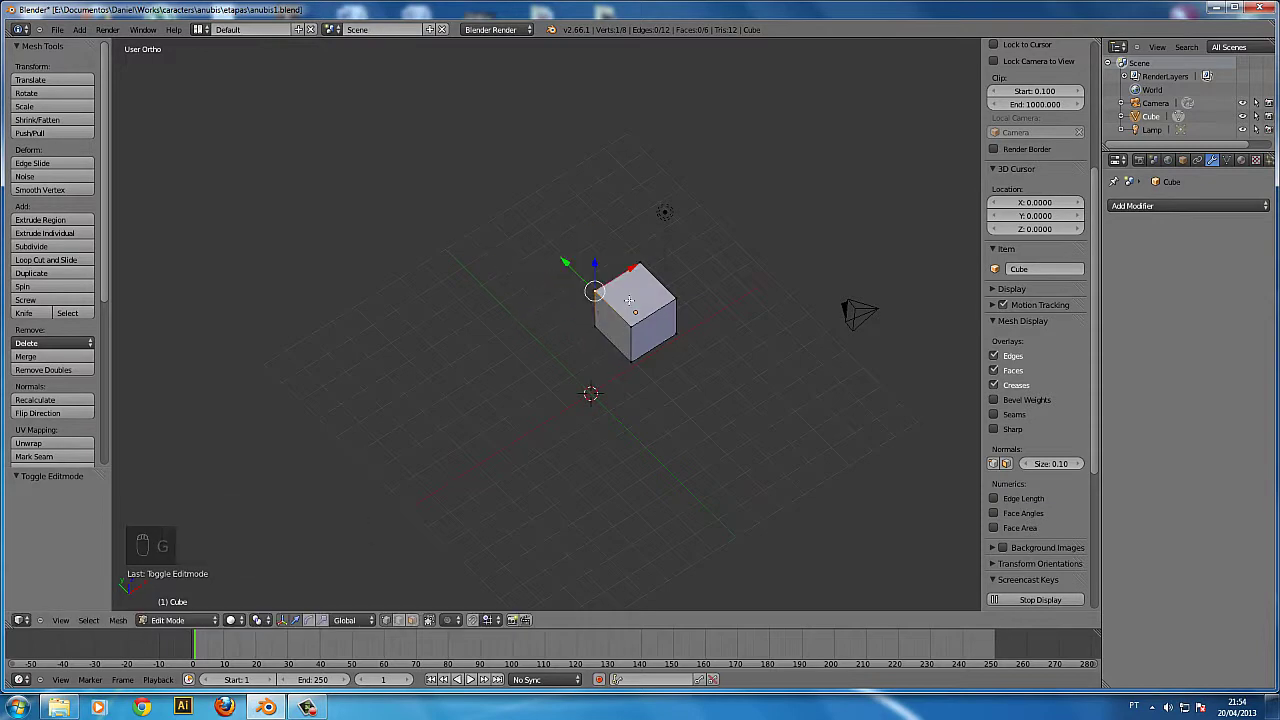
# - Display the cube in wireframe and try to move its nearest upper corner vertex
pyautogui.press('a')
pyautogui.press('z')
pyautogui.press('a')
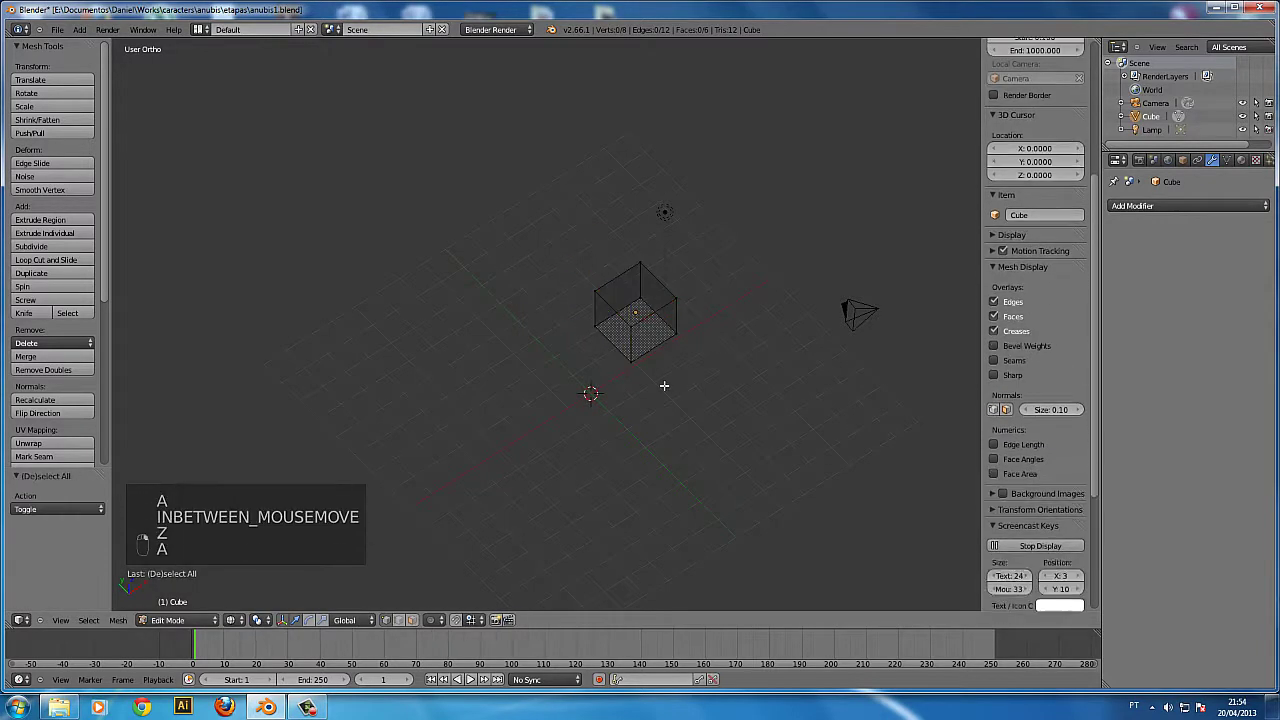
pyautogui.rightClick(633, 329)
pyautogui.press('g')
pyautogui.rightClick(592, 352)
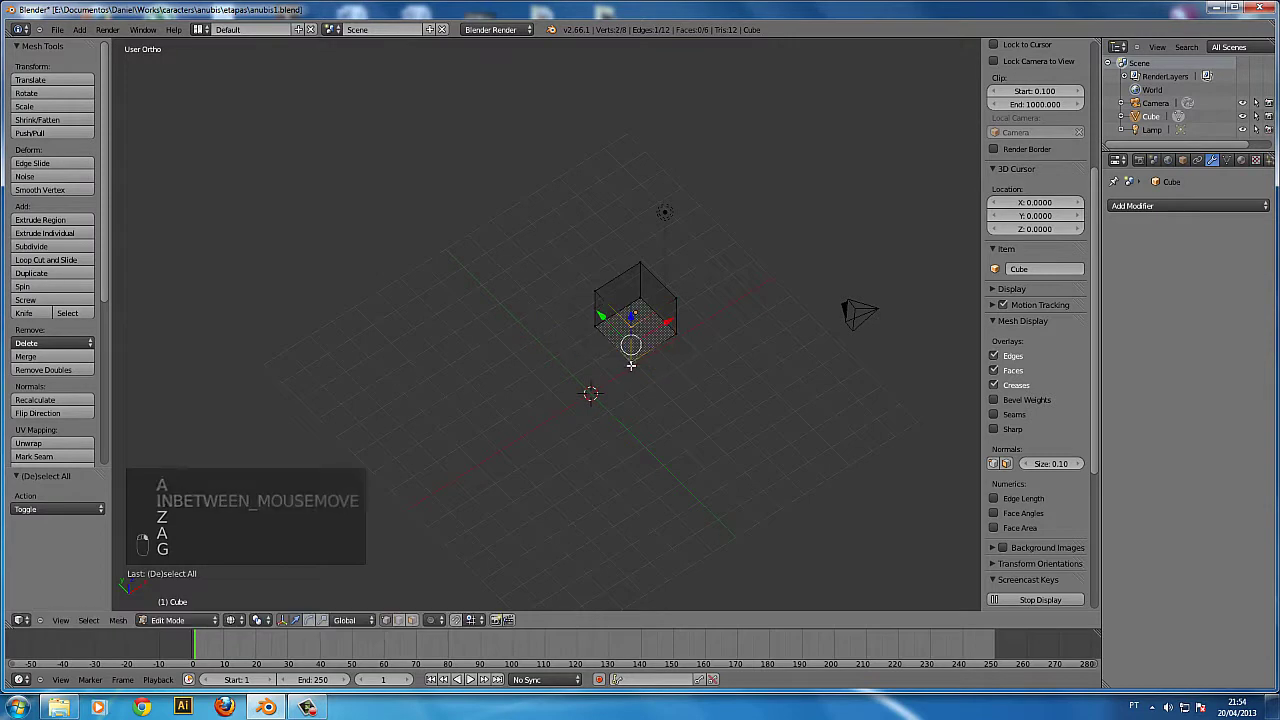
# - Add the lower vertex of the nearest vertical edge to the selection and try to rotate and scale that edge
pyautogui.keyDown('shift'); pyautogui.rightClick(631, 366); pyautogui.keyUp('shift')
pyautogui.press('r')
pyautogui.rightClick(651, 403)
pyautogui.press('s')
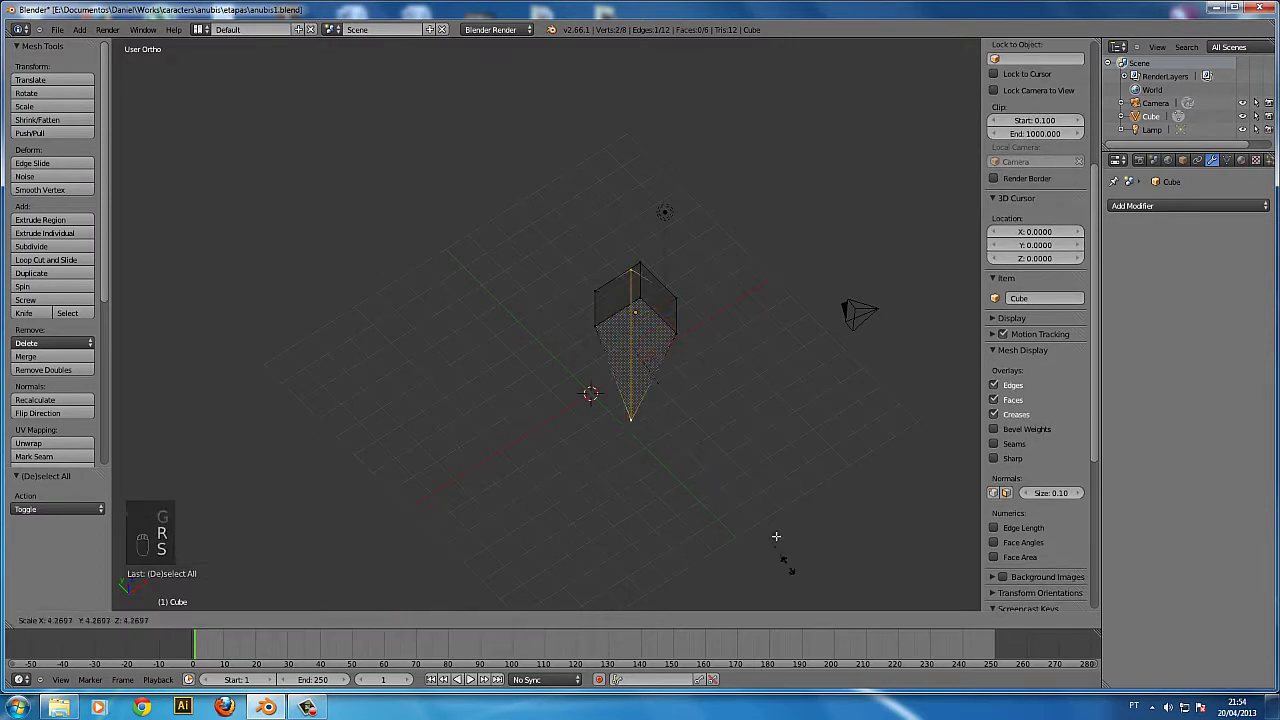
pyautogui.rightClick(780, 505)
# - Deselect all of the cube's vertices and return to Object Mode
pyautogui.moveTo(780, 505); pyautogui.dragTo(686, 352, button='middle')
pyautogui.press('a')
pyautogui.scroll(3, 577, 423)
pyautogui.press('a')
pyautogui.keyDown('shift'); pyautogui.moveTo(760, 400); pyautogui.dragTo(742, 371, button='middle'); pyautogui.keyUp('shift')
pyautogui.press('Tab')
# - Lower the cube about 3.17 along the Z axis and shift it in the negative X direction
pyautogui.press('g')
pyautogui.rightClick(709, 498)
pyautogui.press('g')
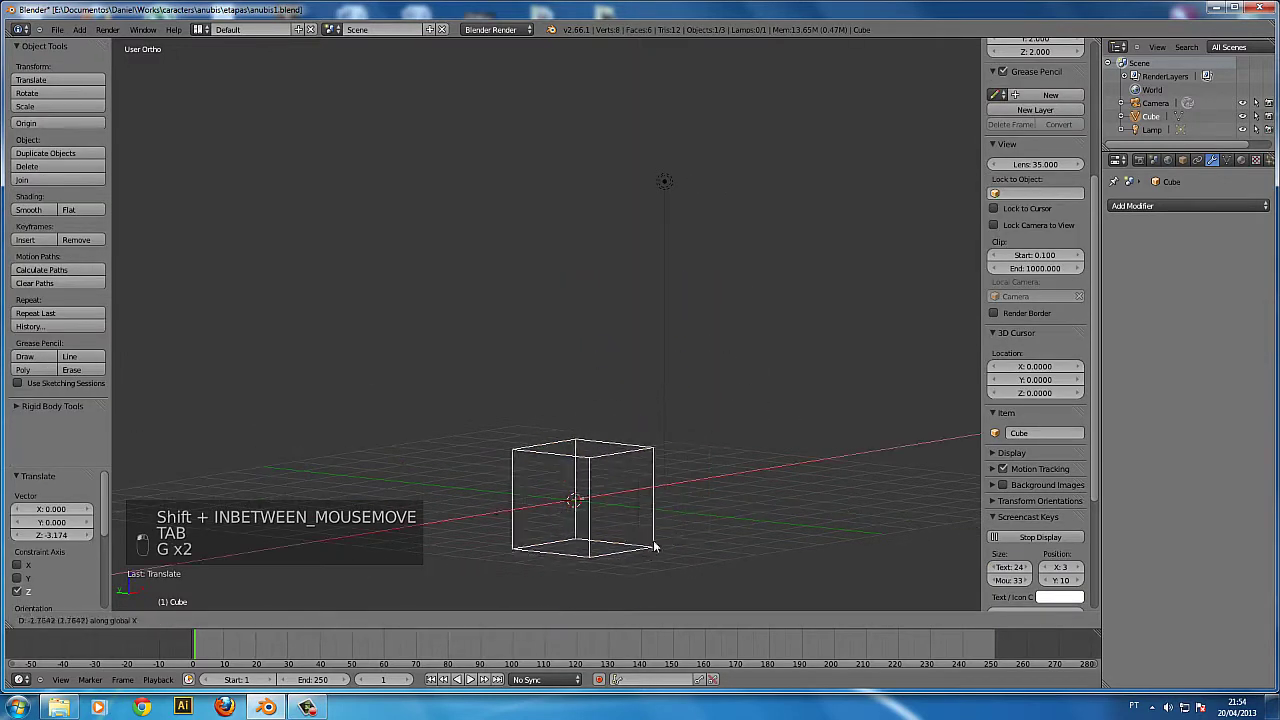
pyautogui.click(646, 553)
# - Enter Edit Mode on the cube, switching to solid shading and back to wireframe
pyautogui.press('z')
pyautogui.press('Tab')
pyautogui.moveTo(626, 600); pyautogui.dragTo(608, 506, button='middle')
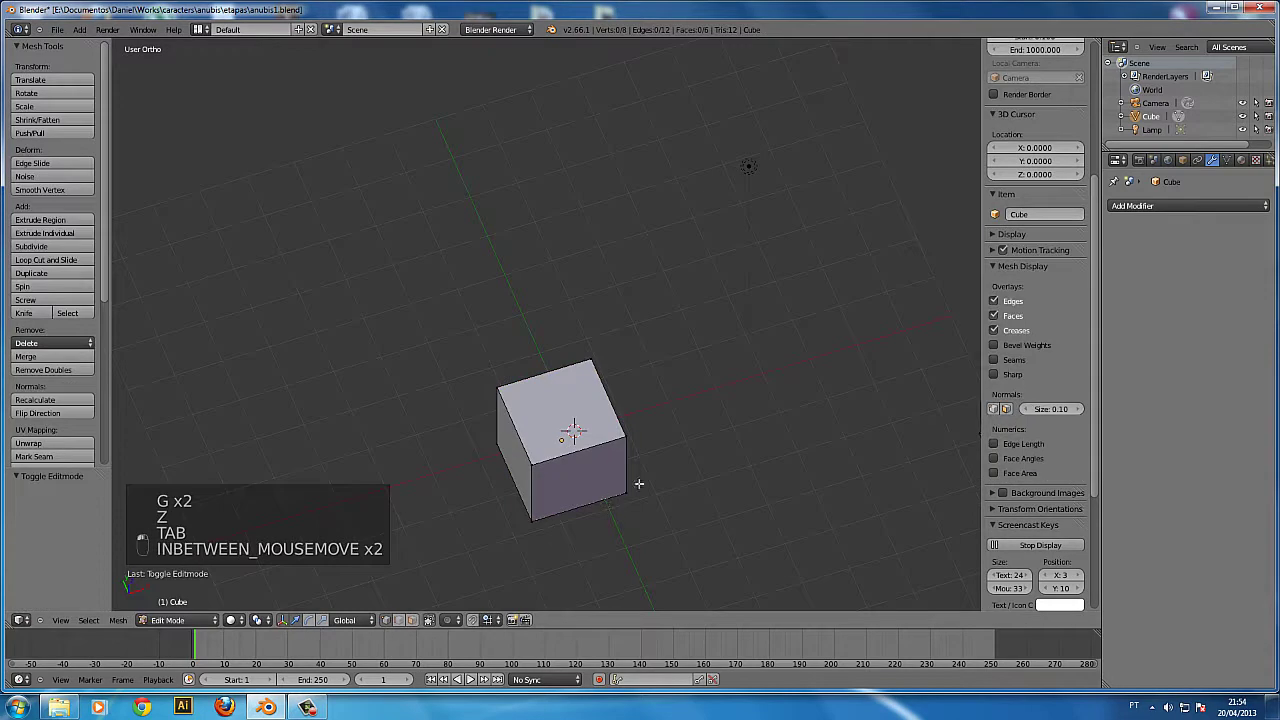
pyautogui.press('z')
# - Select the cube's upper vertices one at a time and as a multiple selection, and clear the selection
pyautogui.rightClick(625, 436)
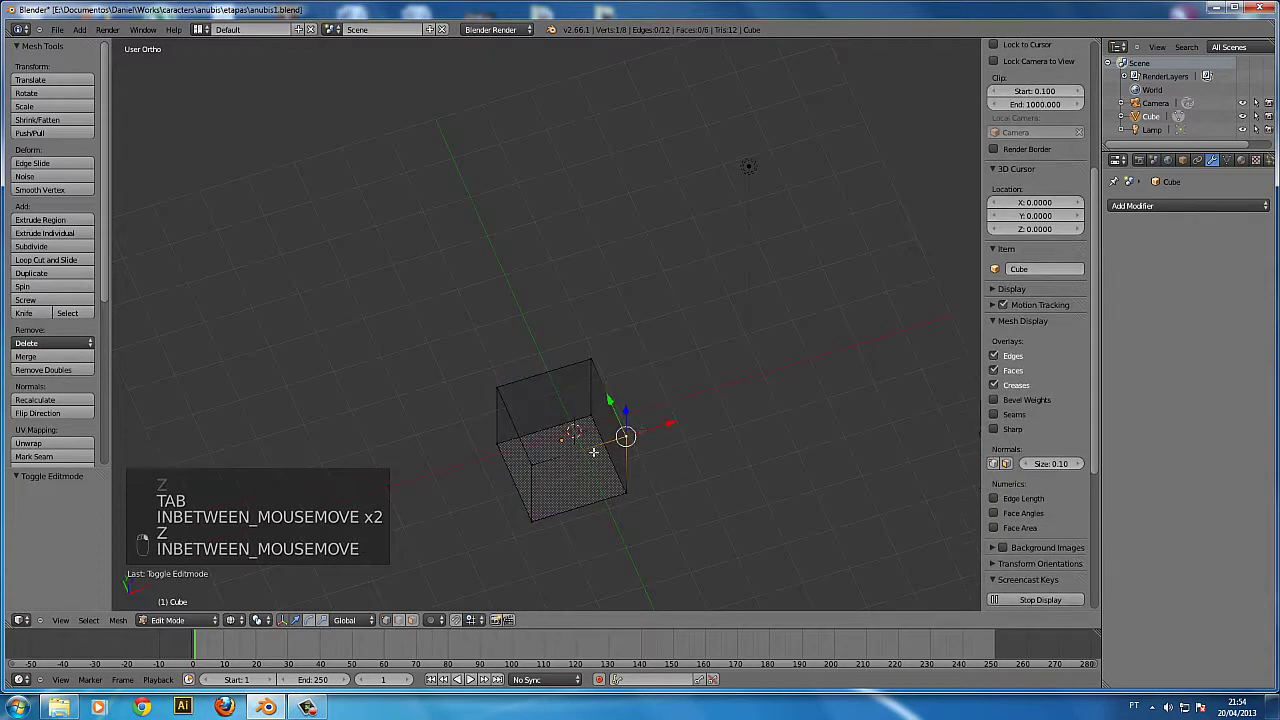
pyautogui.rightClick(595, 360)
pyautogui.rightClick(497, 387)
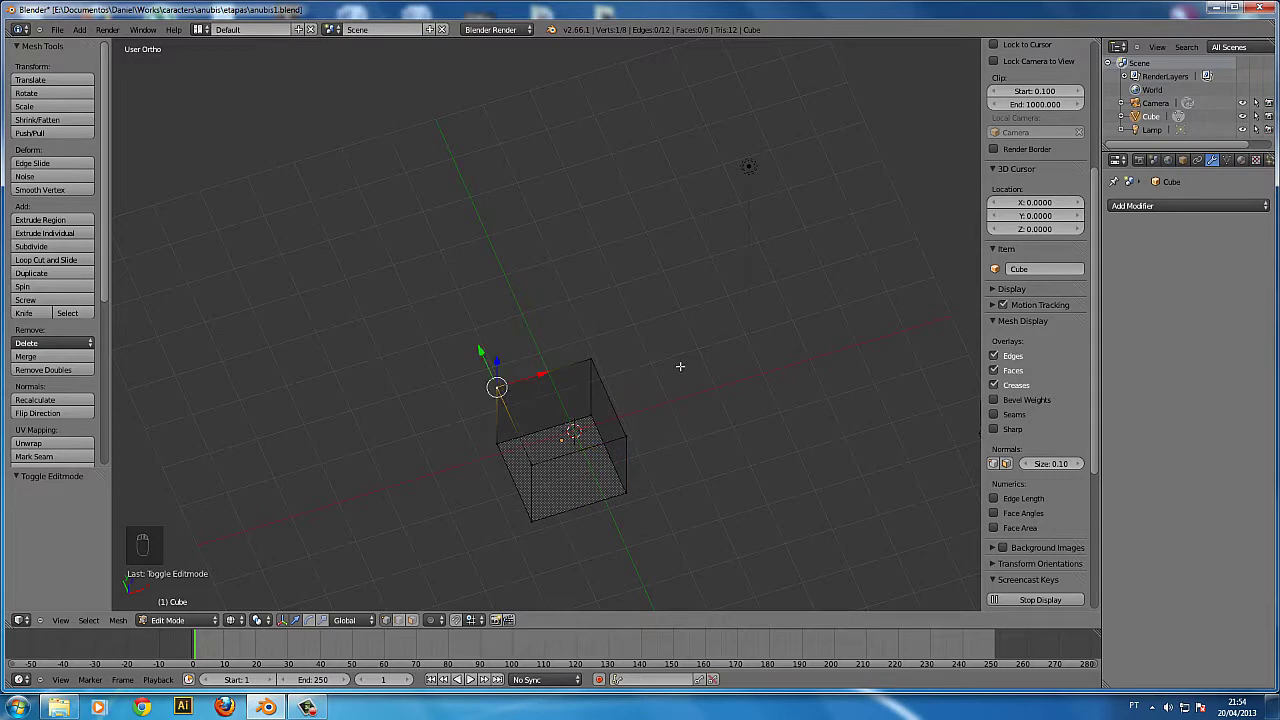
pyautogui.keyDown('shift'); pyautogui.rightClick(590, 357); pyautogui.keyUp('shift')
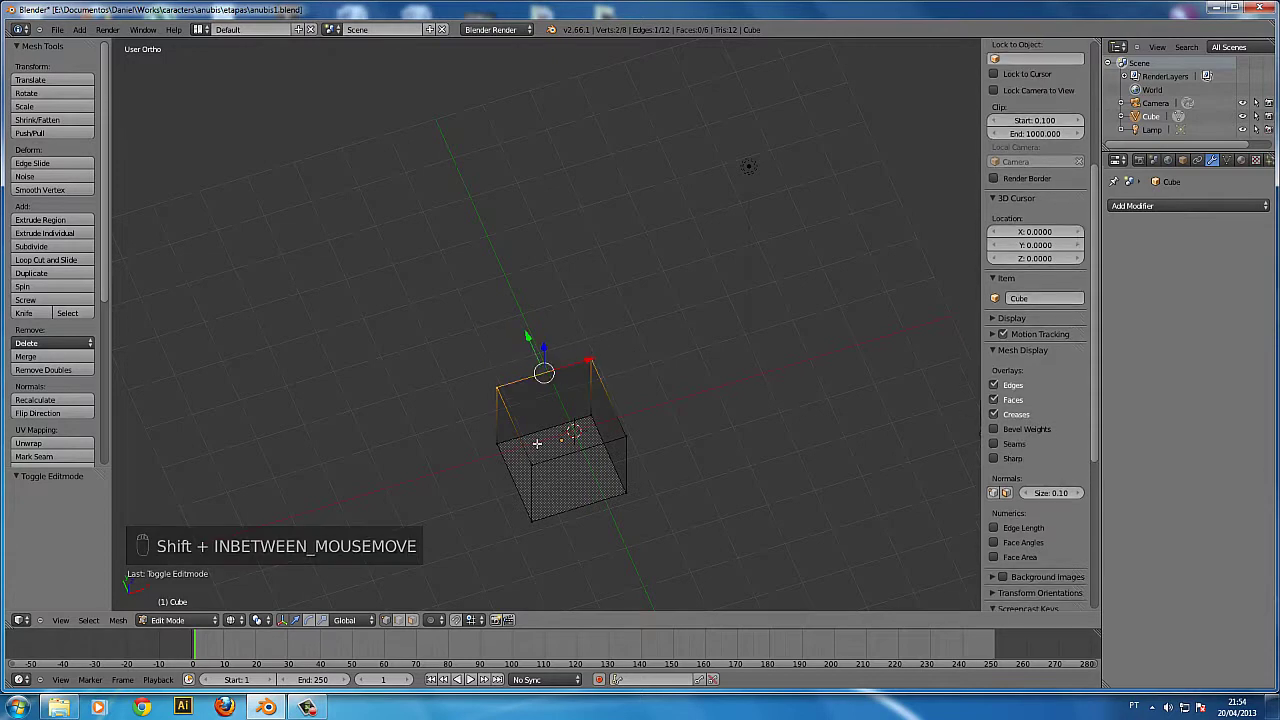
pyautogui.keyDown('shift'); pyautogui.rightClick(598, 431); pyautogui.keyUp('shift')
pyautogui.keyDown('shift'); pyautogui.rightClick(510, 464); pyautogui.keyUp('shift')
pyautogui.press('a')
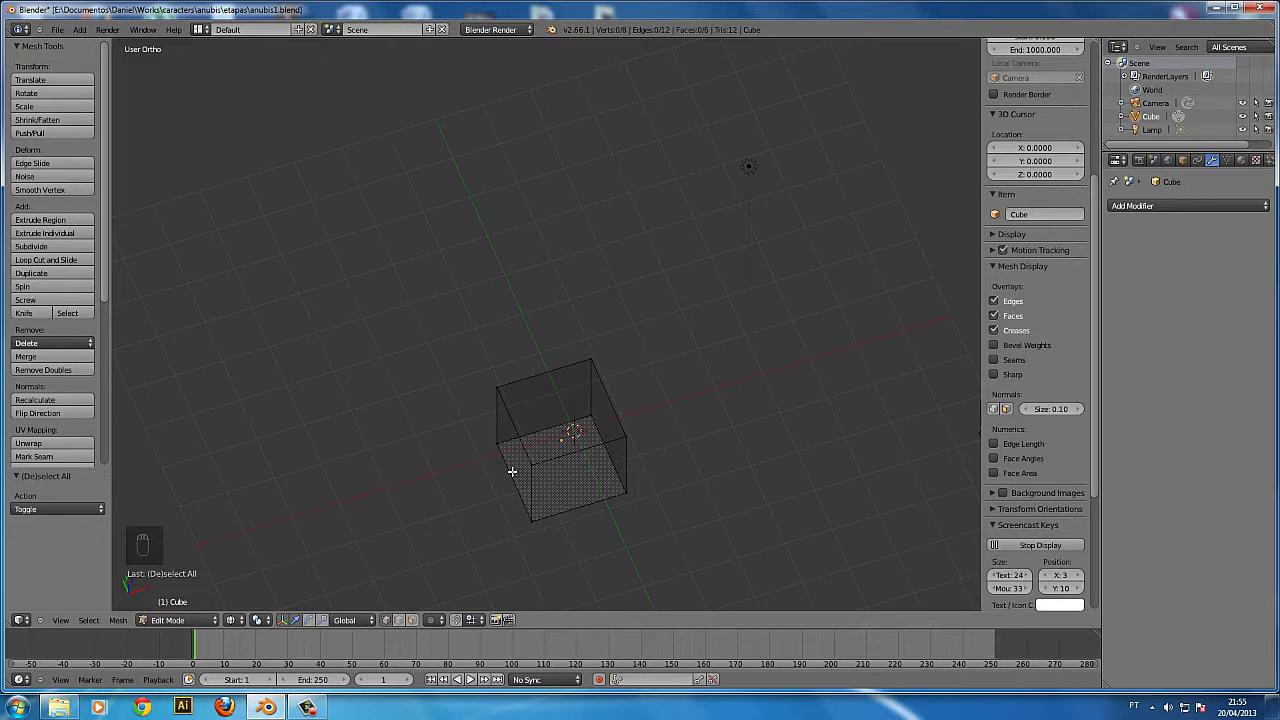
# - Switch the mesh select mode to Face and select the cube's top face
pyautogui.hotkey('ctrl', 'Tab')
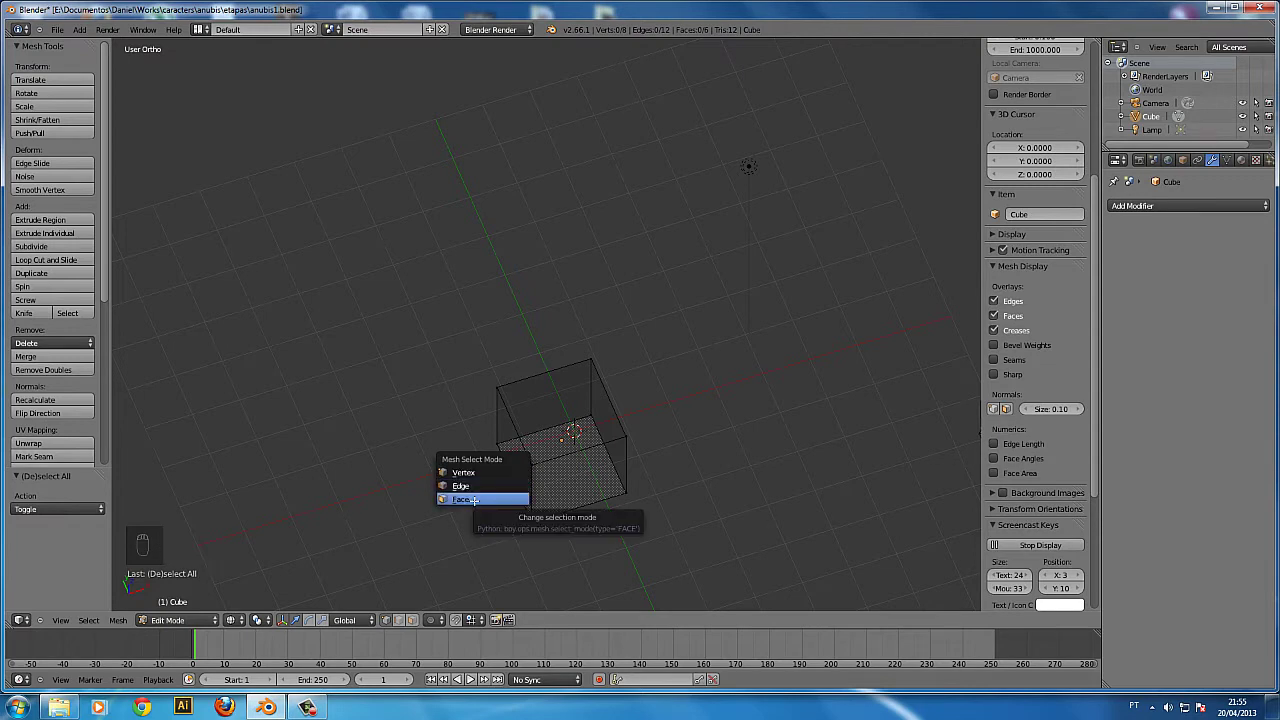
pyautogui.click(473, 499)
pyautogui.moveTo(552, 436)
pyautogui.mouseDown(button='middle')
pyautogui.moveTo(477, 389)
pyautogui.moveTo(537, 443)
pyautogui.mouseUp(button='middle')
pyautogui.rightClick(537, 443)
# - Try to move, rotate and scale the cube's top face freely
pyautogui.press('g')
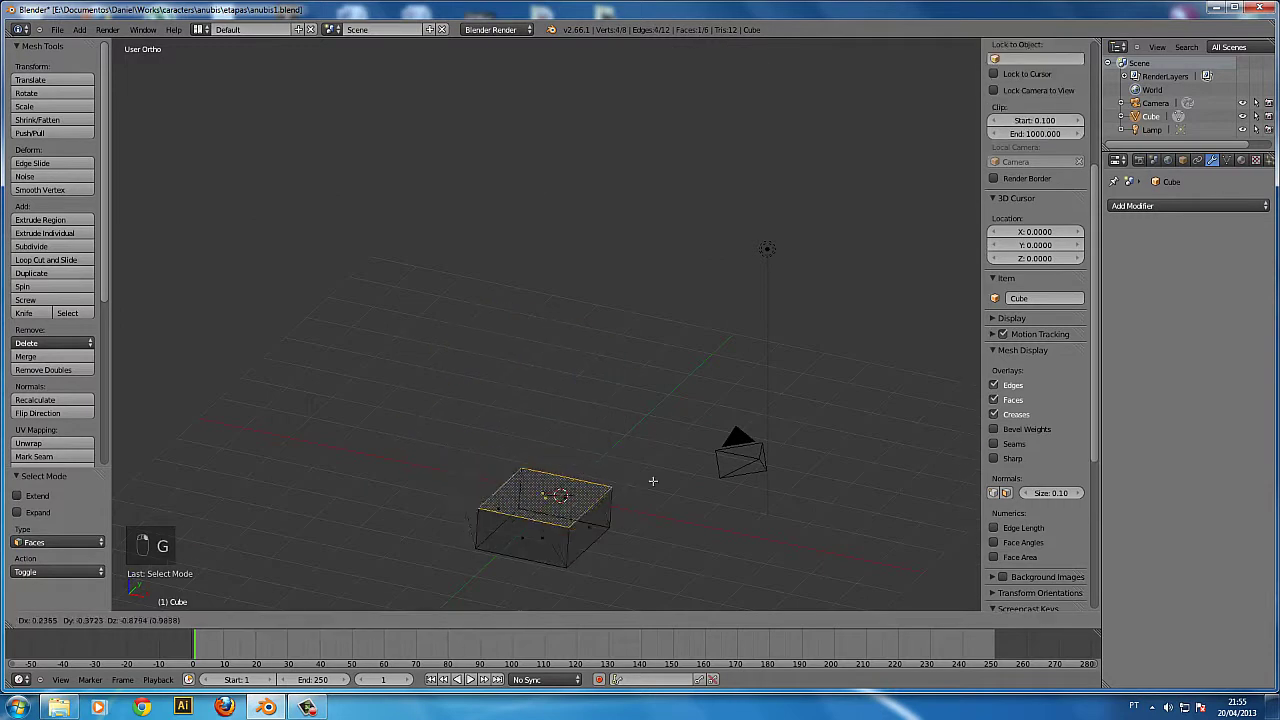
pyautogui.press('Escape')
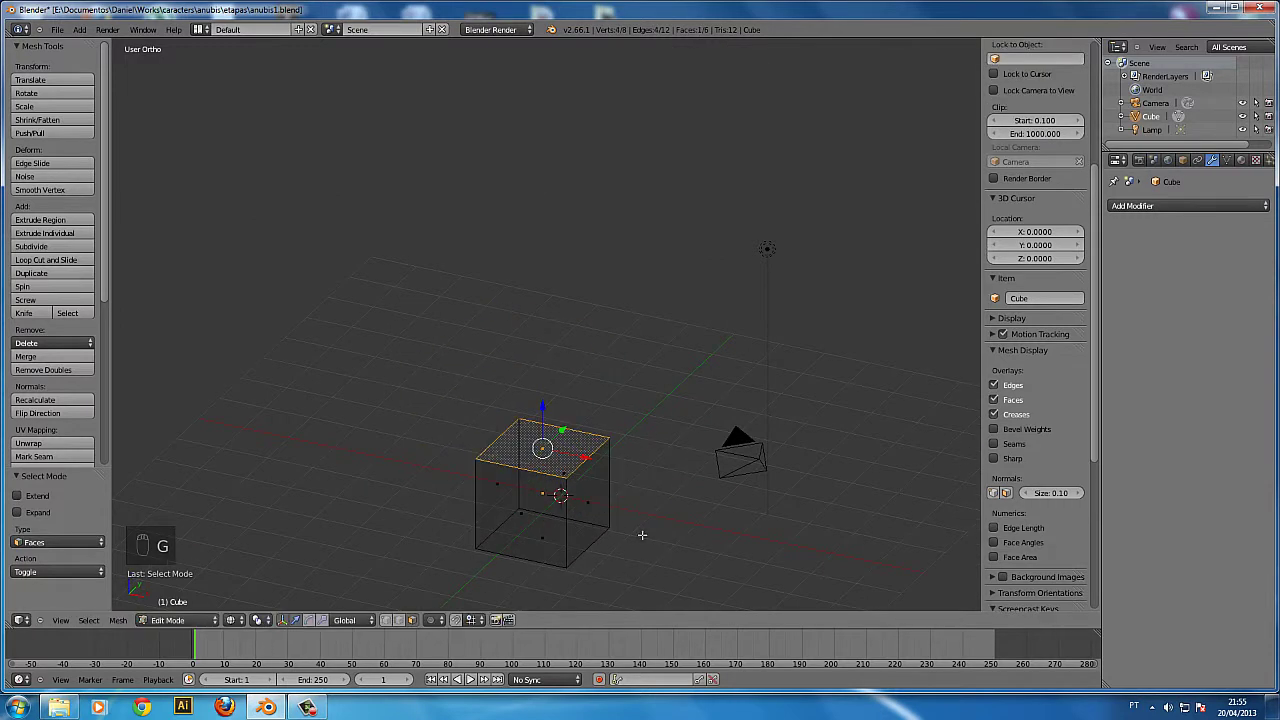
pyautogui.press('r')
pyautogui.rightClick(641, 455)
pyautogui.press('s')
pyautogui.rightClick(662, 537)
# - Try to move the top face again, constraining it to the global Y axis
pyautogui.press('g')
pyautogui.rightClick(758, 563)
pyautogui.press('g')
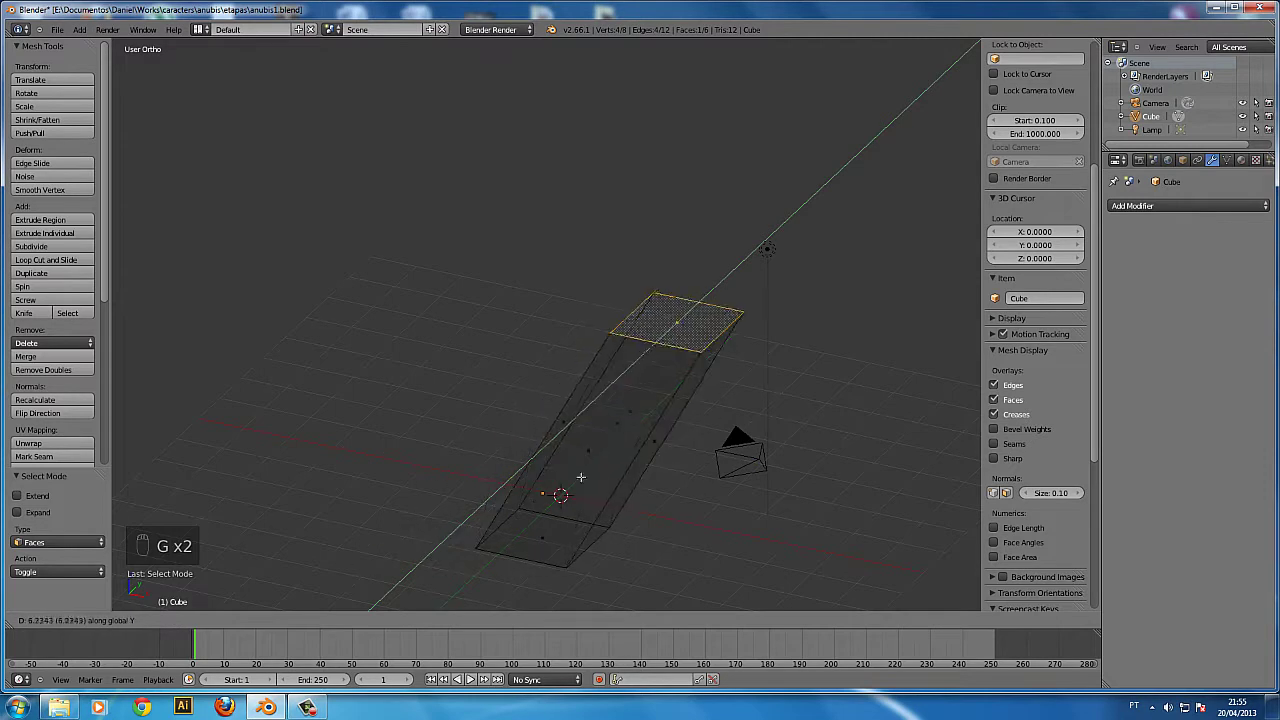
pyautogui.rightClick(660, 460)
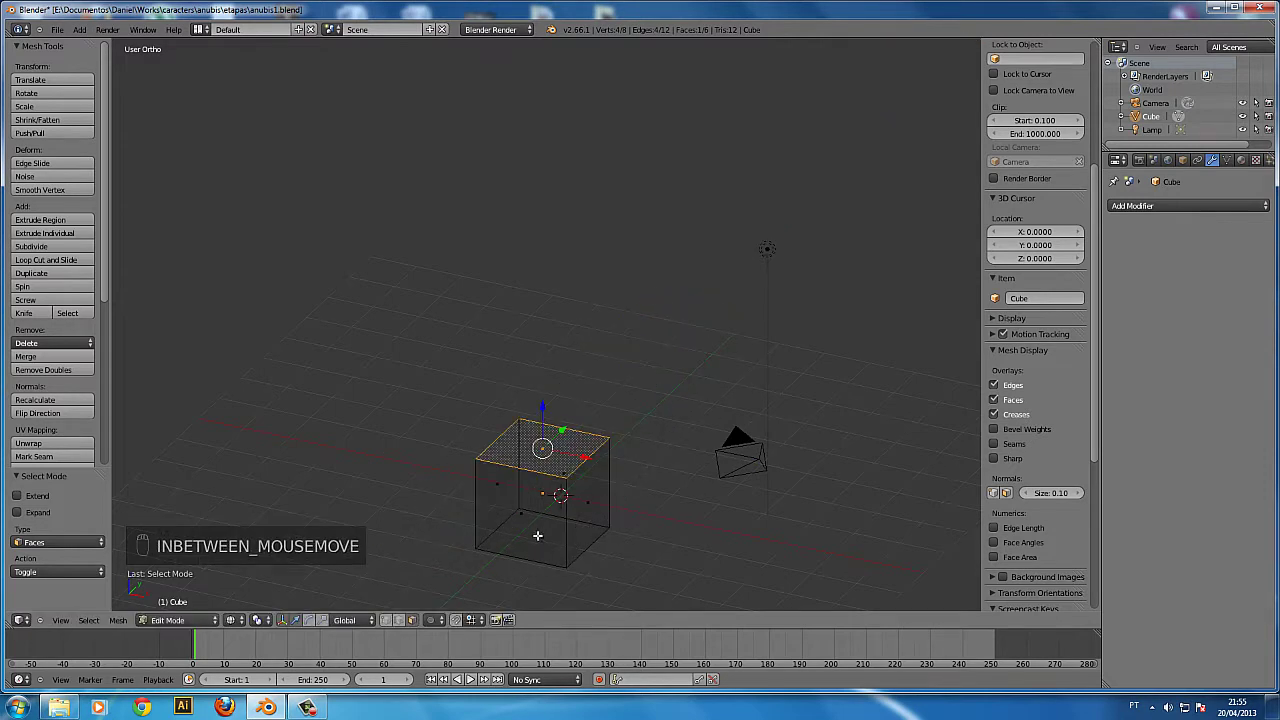
# - Toggle Edit Mode off and on, and practise selecting and deselecting all of the cube's faces
pyautogui.press('Tab')
pyautogui.press('Tab')
pyautogui.press('a')
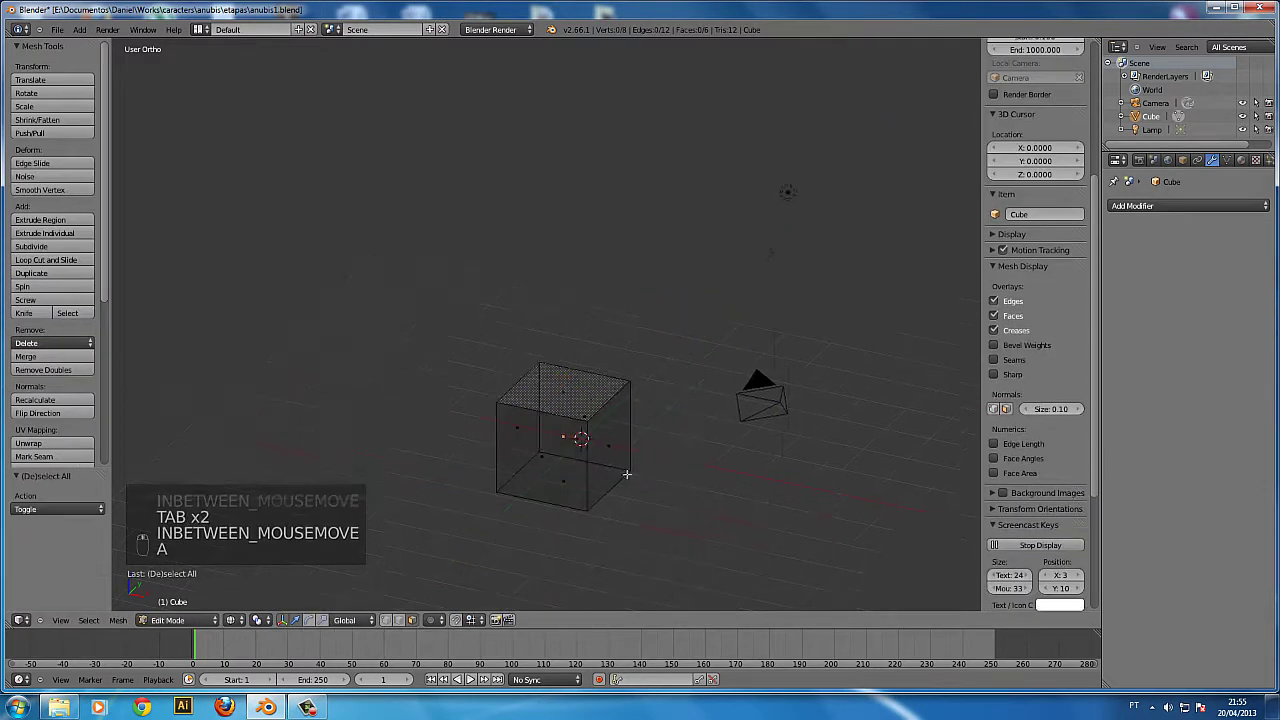
pyautogui.moveTo(626, 474); pyautogui.dragTo(537, 312, button='middle')
pyautogui.press('a')
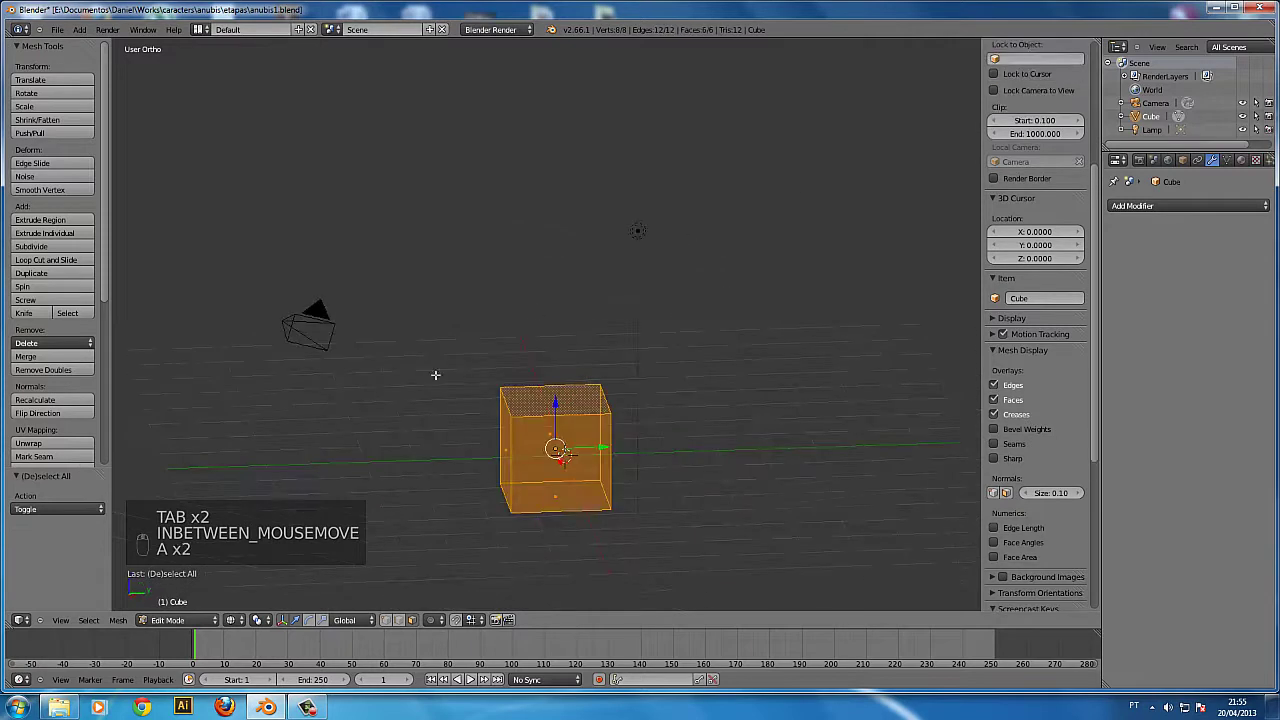
pyautogui.press('a')
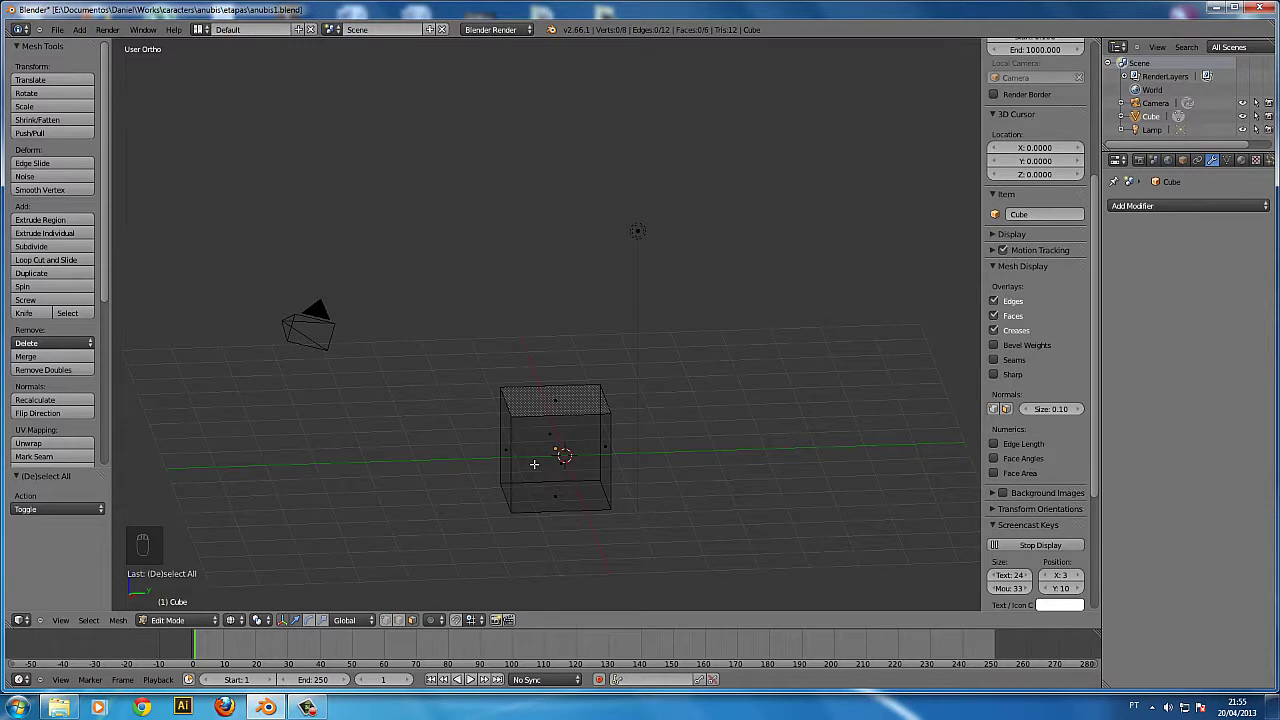
pyautogui.moveTo(571, 441); pyautogui.dragTo(569, 451, button='middle')
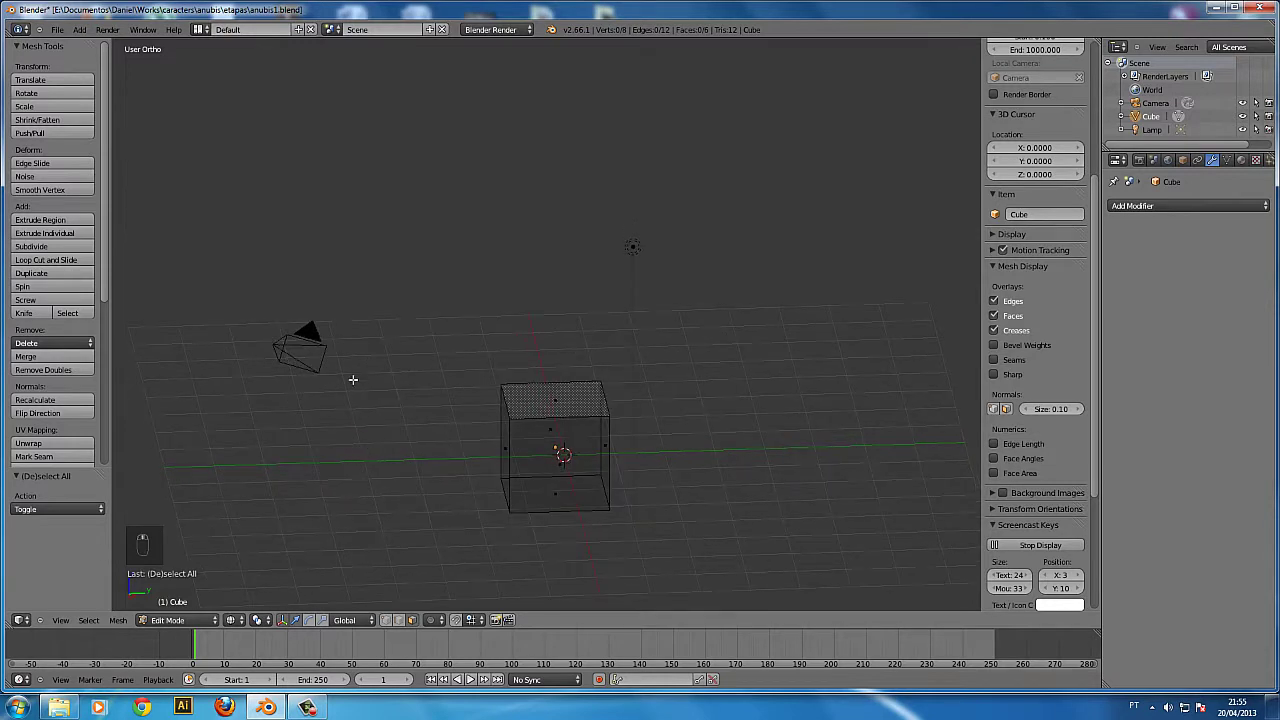
pyautogui.press('b')
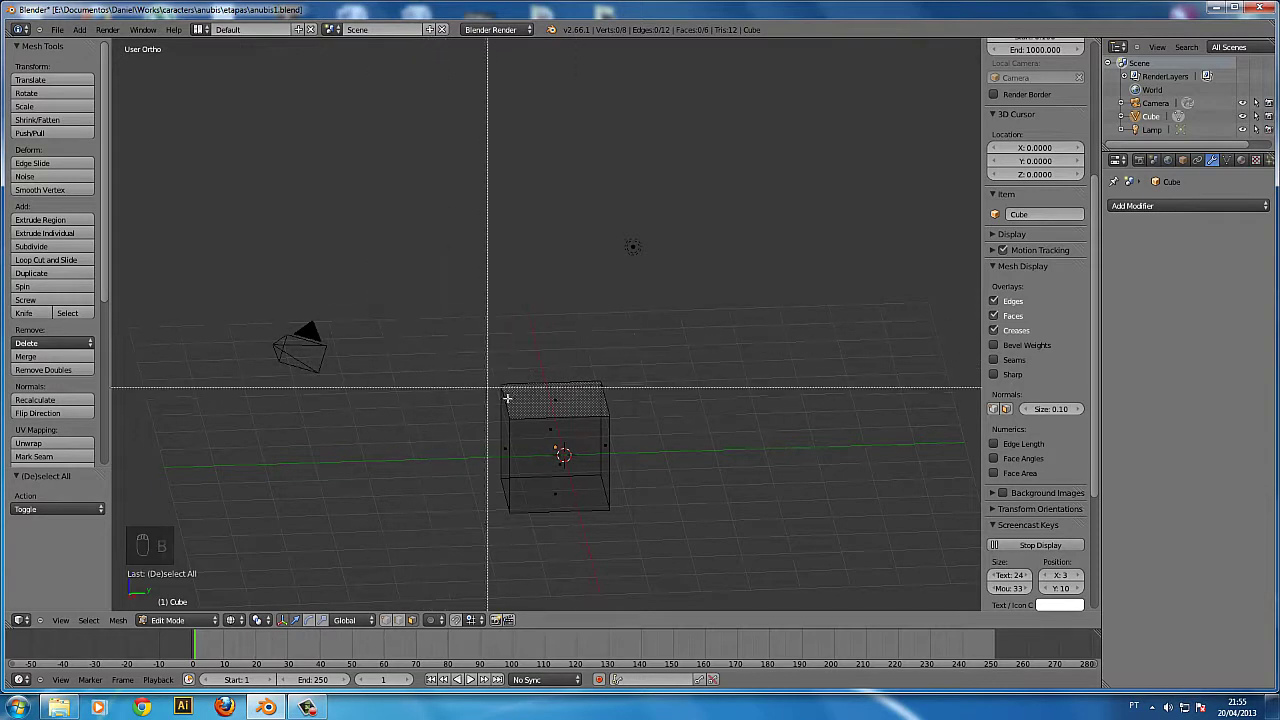
pyautogui.rightClick(421, 295)
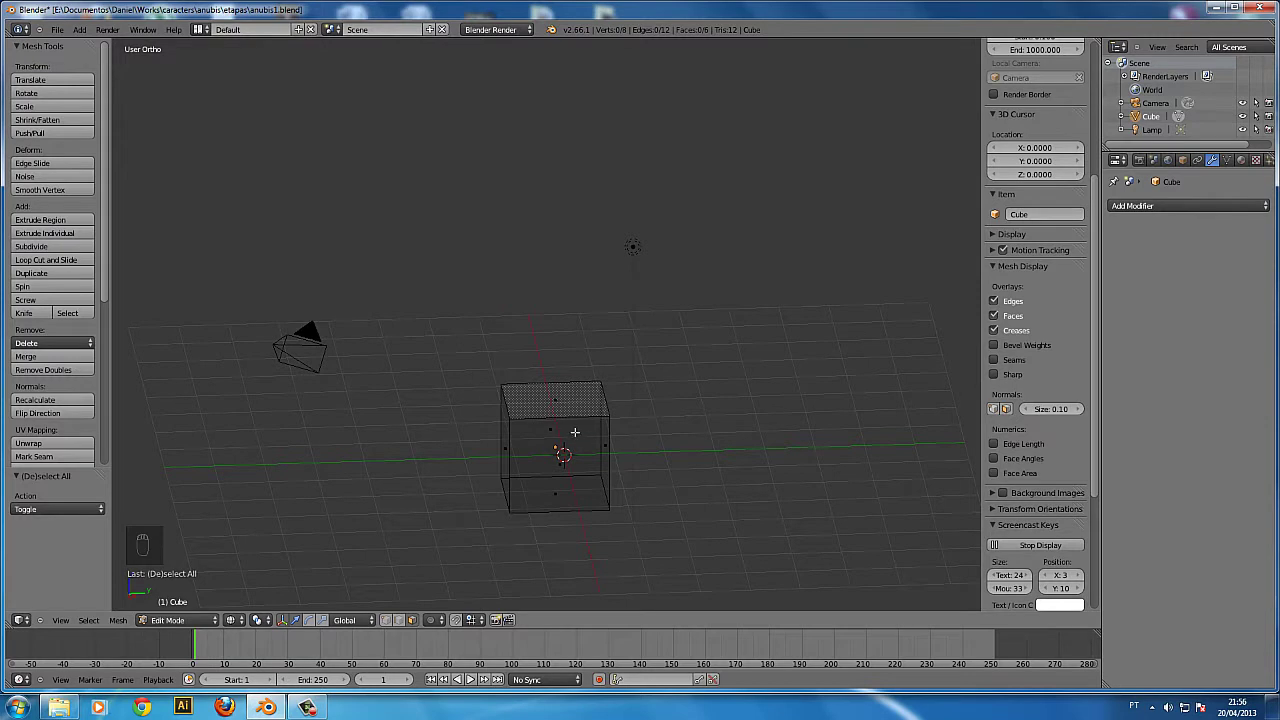
# - Switch the mesh select mode to Vertex and box-select two adjacent upper corner vertices of the cube
pyautogui.hotkey('ctrl', 'Tab')
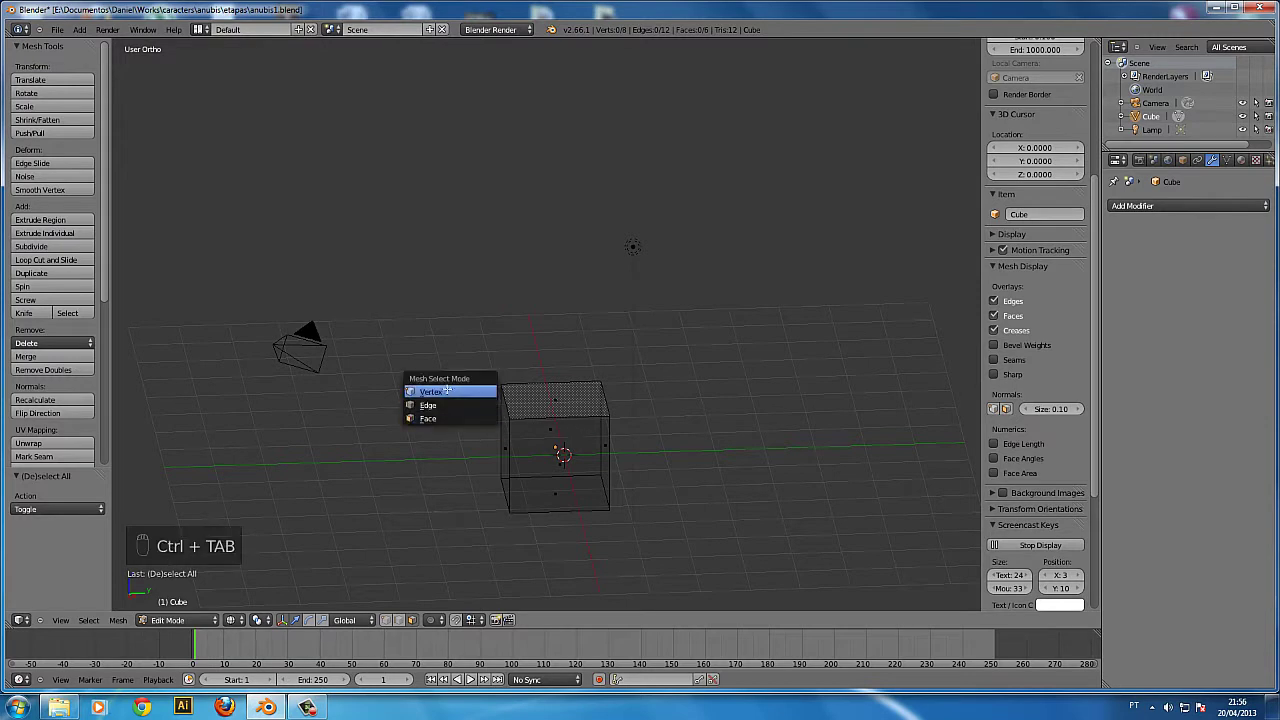
pyautogui.click(446, 389)
pyautogui.moveTo(529, 408)
pyautogui.mouseDown(button='middle')
pyautogui.moveTo(531, 423)
pyautogui.moveTo(511, 423)
pyautogui.mouseUp(button='middle')
pyautogui.press('b')
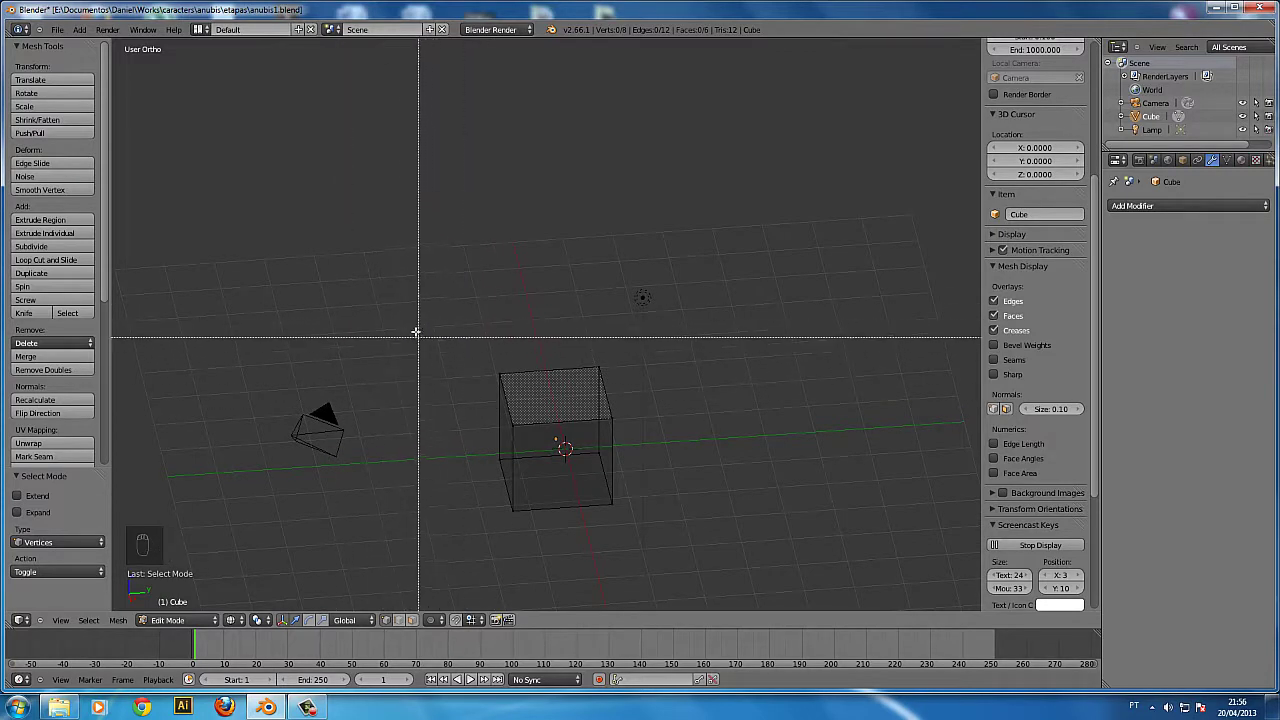
pyautogui.moveTo(397, 304); pyautogui.dragTo(540, 440)
pyautogui.moveTo(391, 383); pyautogui.dragTo(797, 408, button='middle')
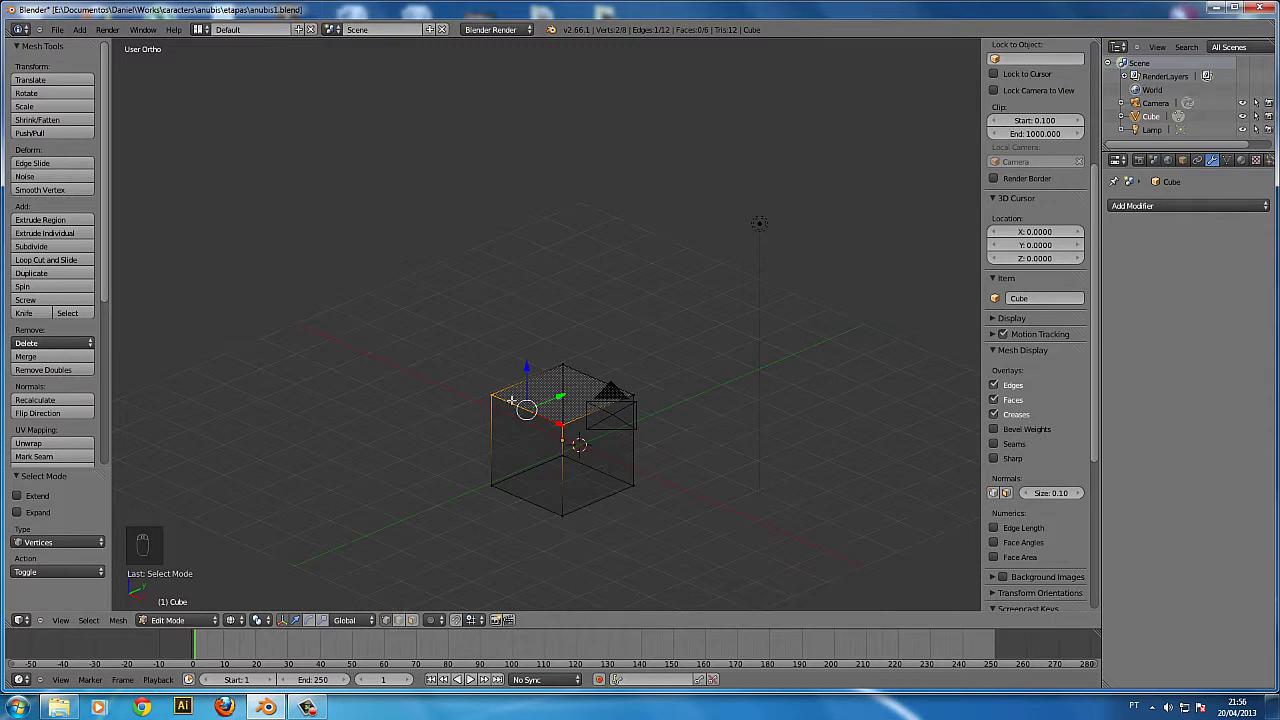
# - Deselect the two upper corner vertices and select the cube's entire mesh in wireframe view
pyautogui.moveTo(618, 479); pyautogui.dragTo(548, 493, button='middle')
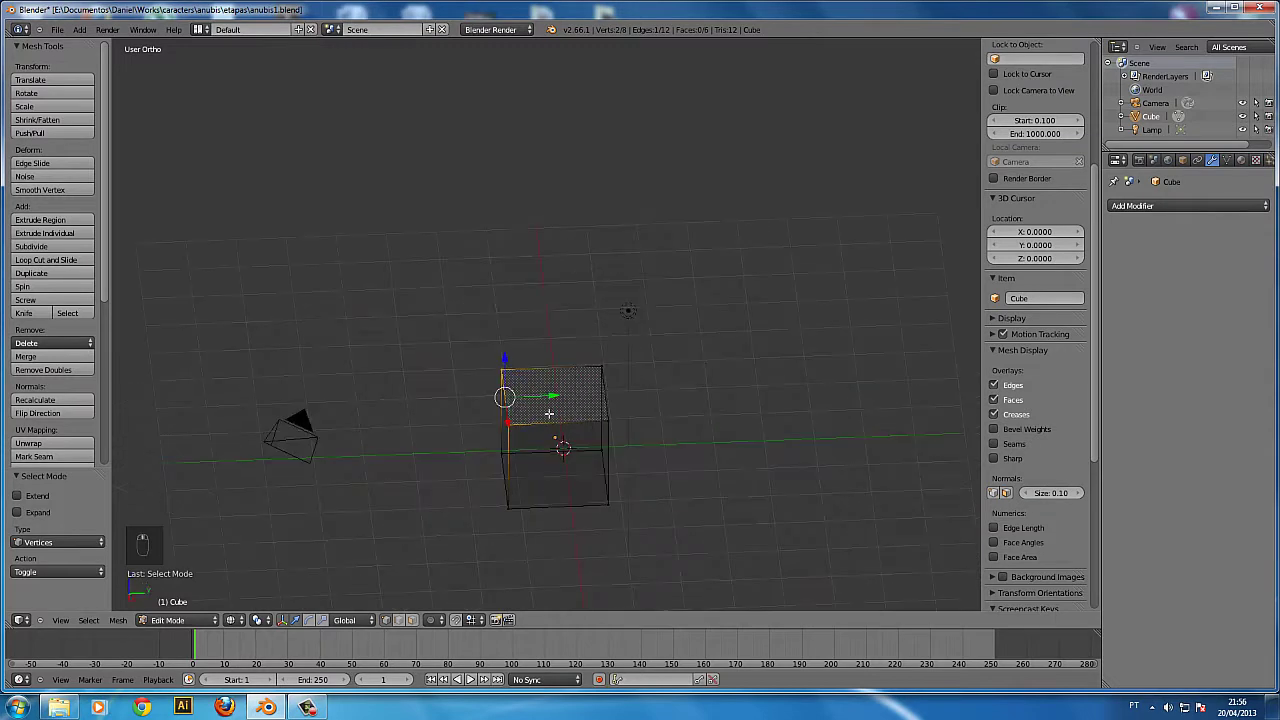
pyautogui.moveTo(521, 427); pyautogui.dragTo(558, 429, button='middle')
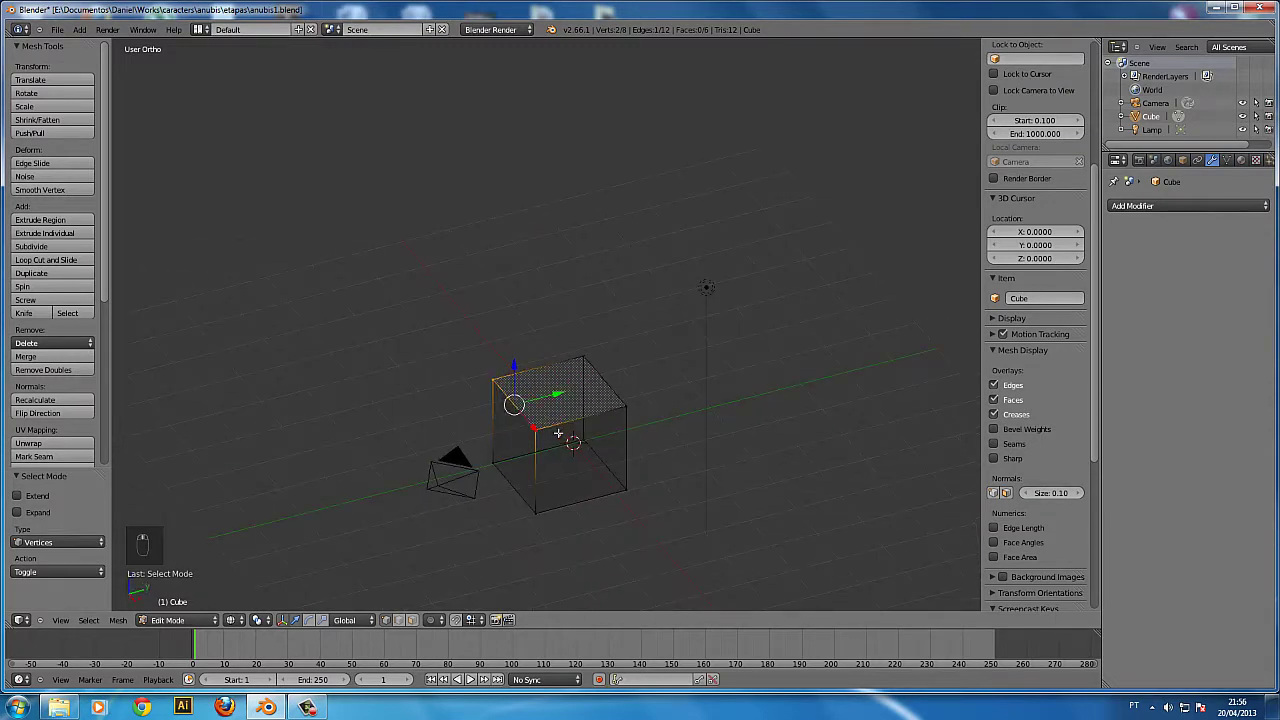
pyautogui.press('a')
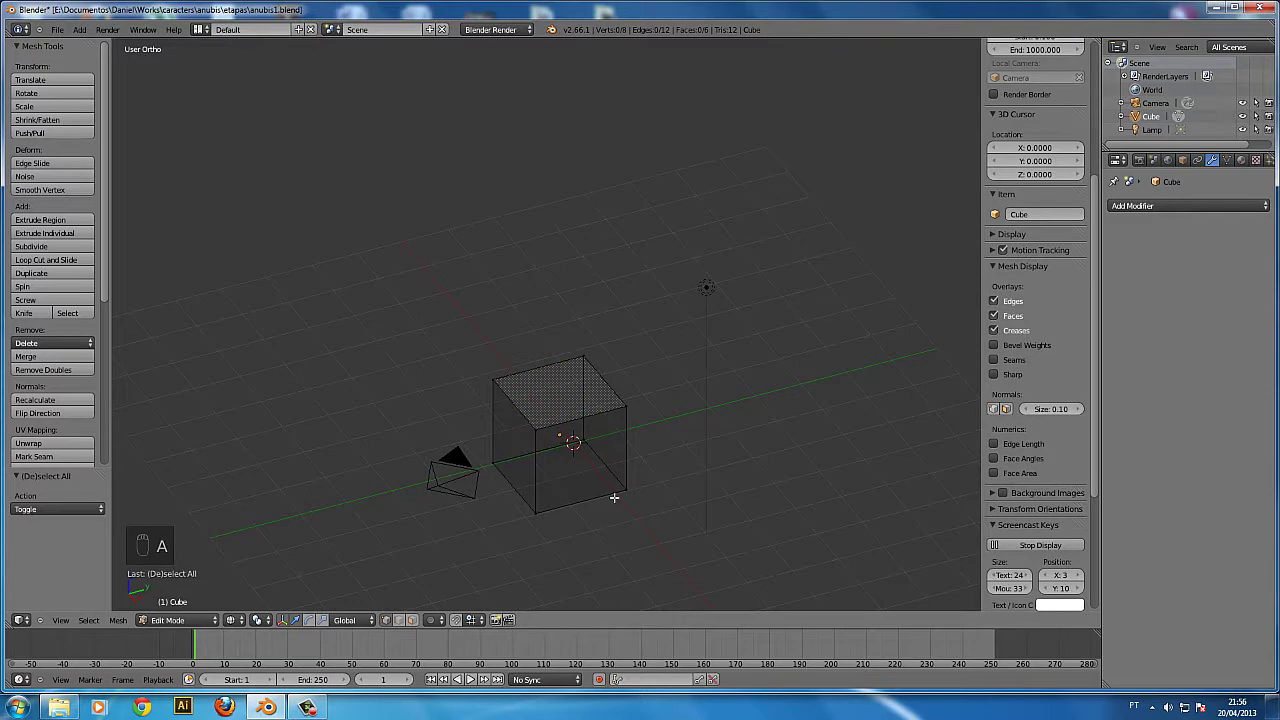
pyautogui.press('a')
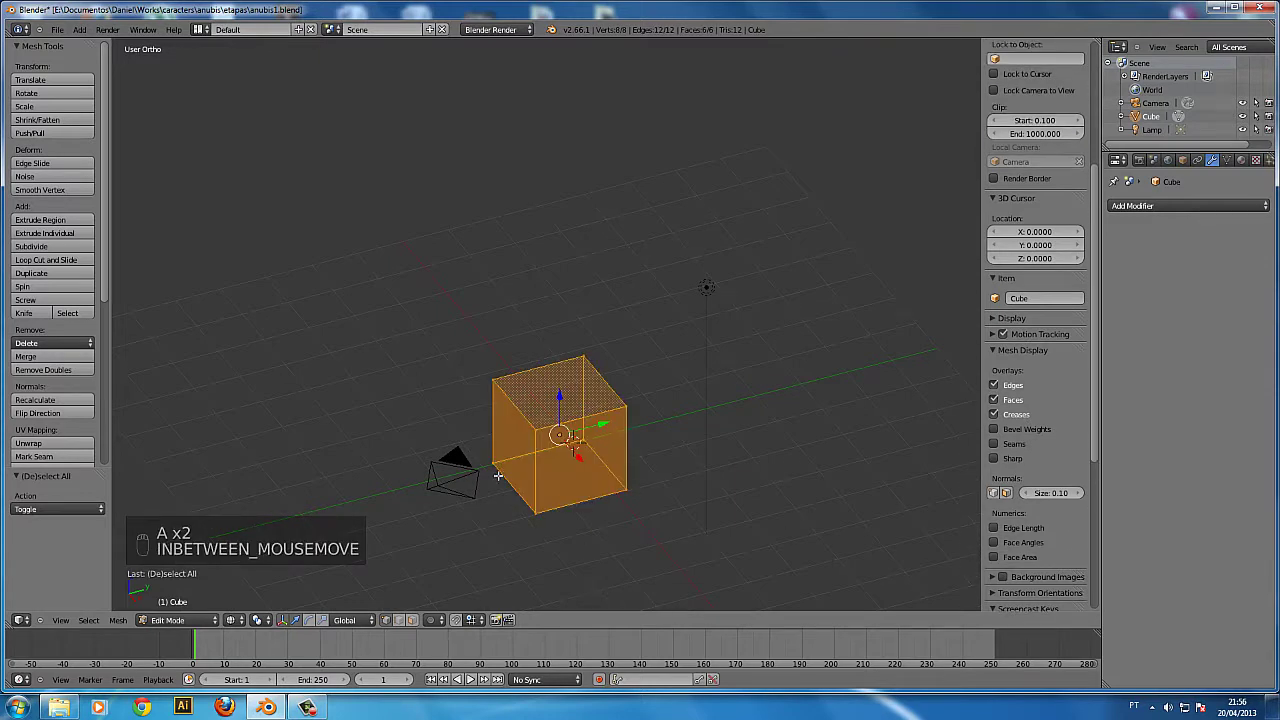
# - Switch the viewport to solid shading, select the cube's front upper corner vertex in Edit Mode, and clear the selection
pyautogui.press('Tab')
pyautogui.press('z')
pyautogui.press('a')
pyautogui.press('a')
pyautogui.press('a')
pyautogui.press('Tab')
pyautogui.press('a')
pyautogui.rightClick(537, 427)
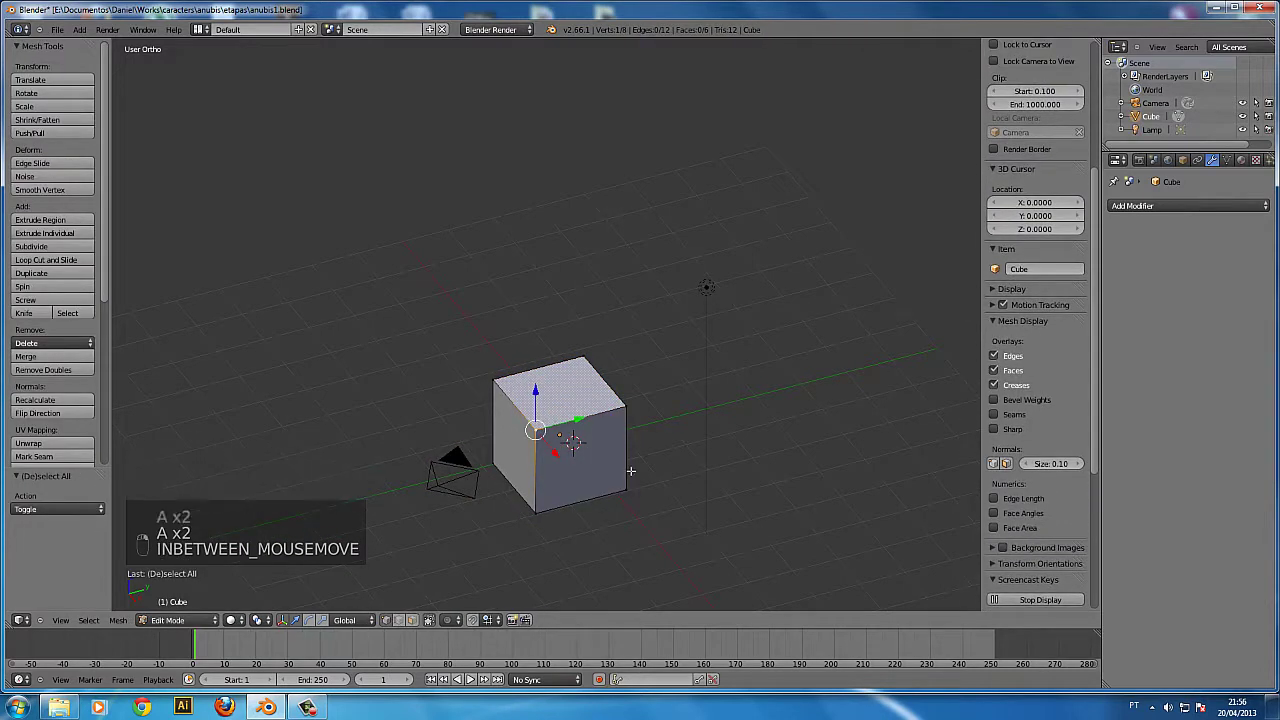
pyautogui.press('a')
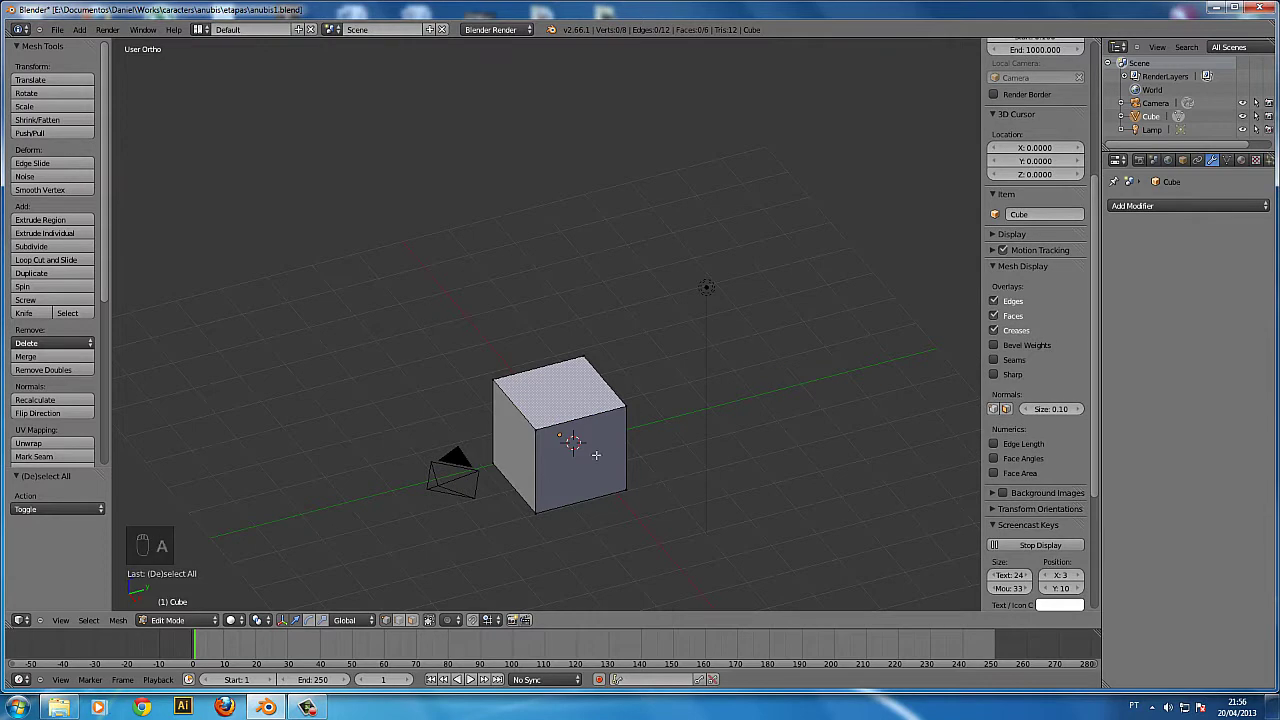
# - Circle-select vertices on the cube's top in wireframe view, adjusting the size of the selection circle
pyautogui.press('z')
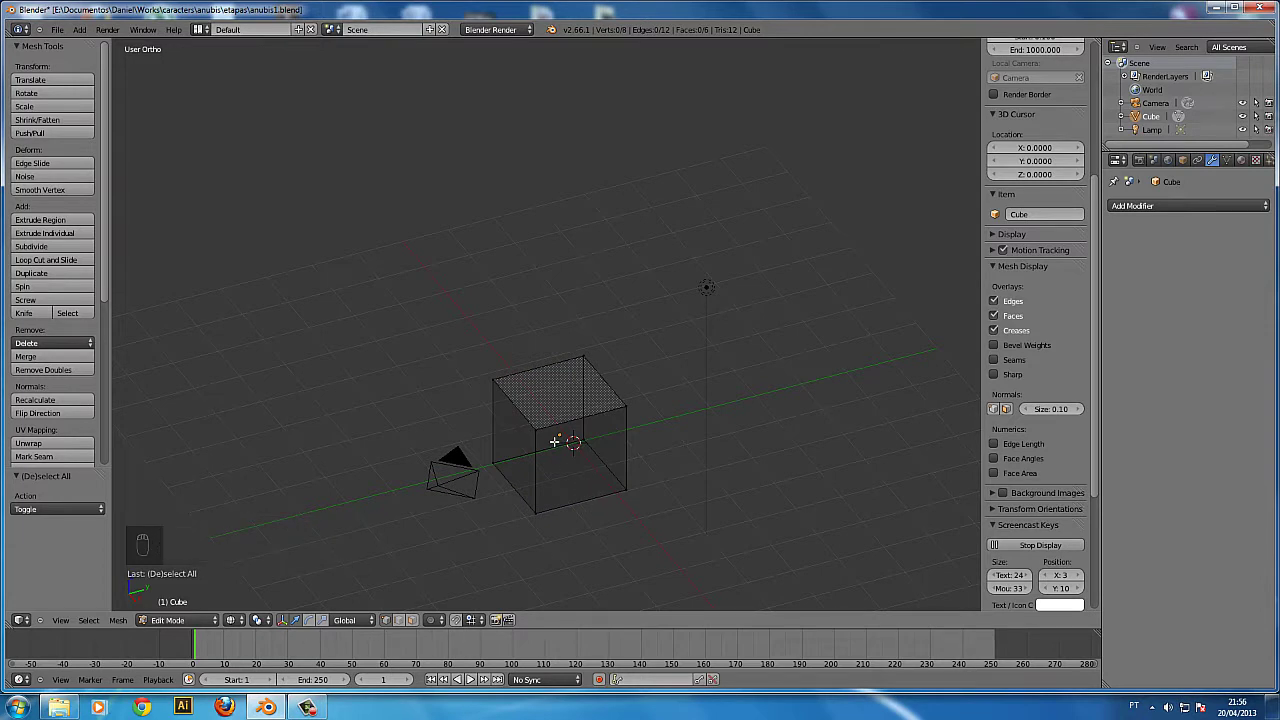
pyautogui.press('c')
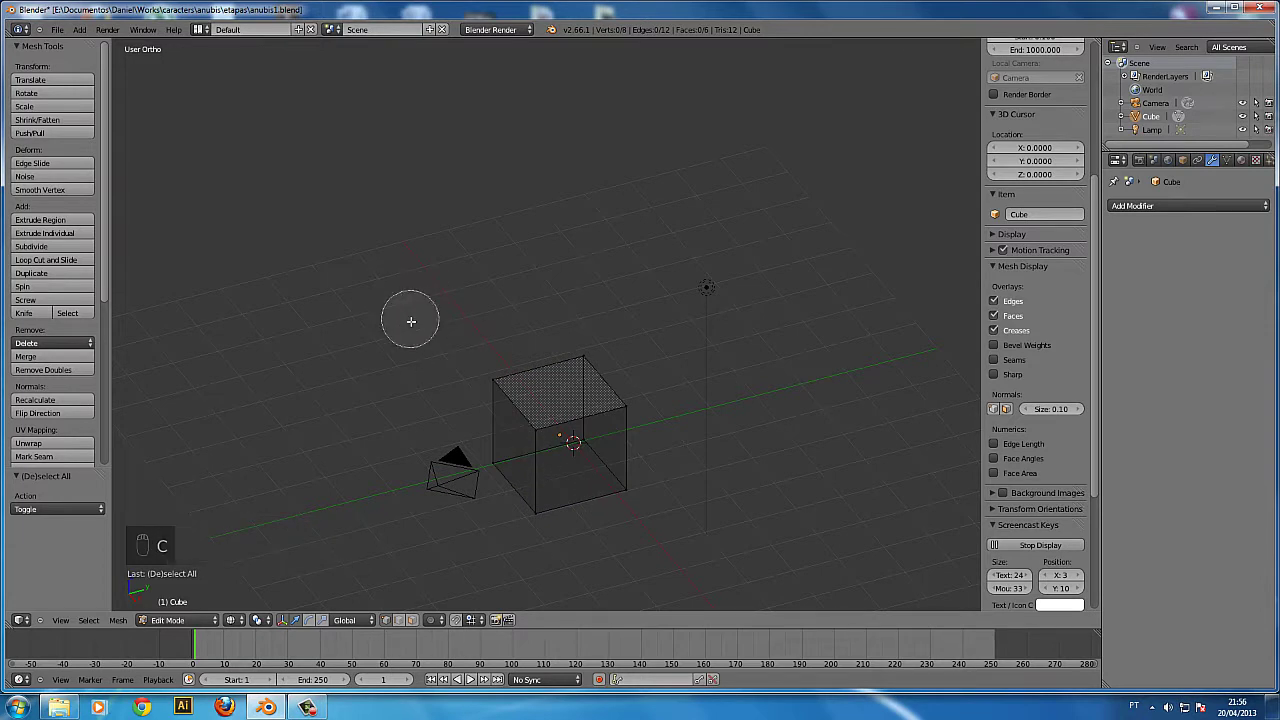
pyautogui.scroll(-2, 410, 321)
pyautogui.scroll(4, 410, 321)
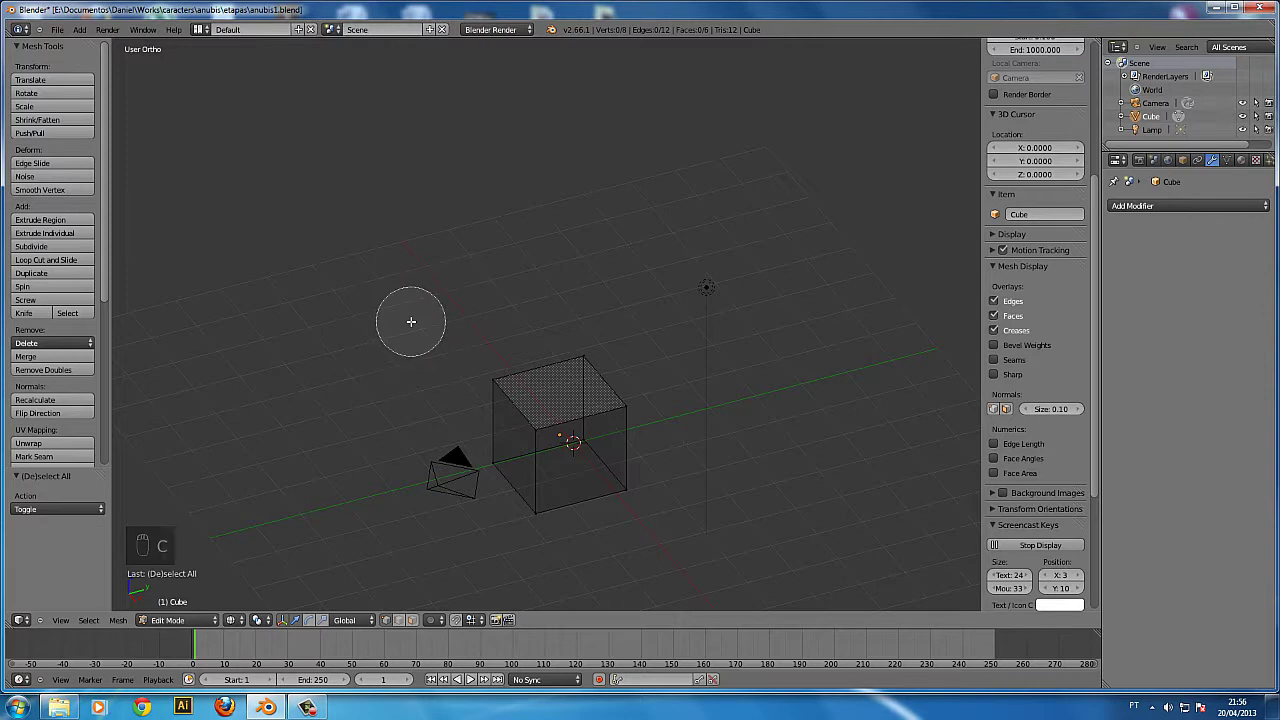
pyautogui.scroll(-2, 410, 321)
pyautogui.scroll(4, 410, 321)
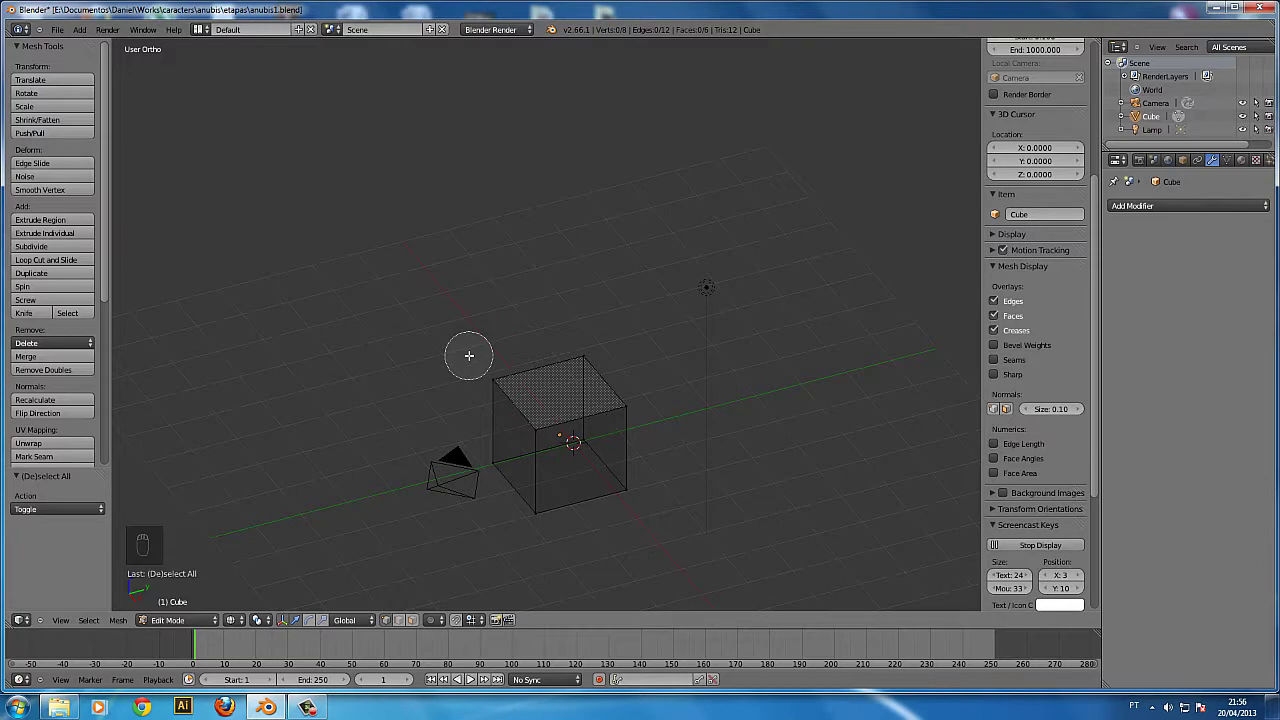
pyautogui.moveTo(470, 357)
pyautogui.mouseDown()
pyautogui.moveTo(541, 434)
pyautogui.moveTo(564, 374)
pyautogui.mouseUp()
pyautogui.rightClick(646, 402)
# - Return to Object Mode with solid shading, box-select the cube, camera and lamp together, and deselect them all
pyautogui.press('Tab')
pyautogui.press('z')
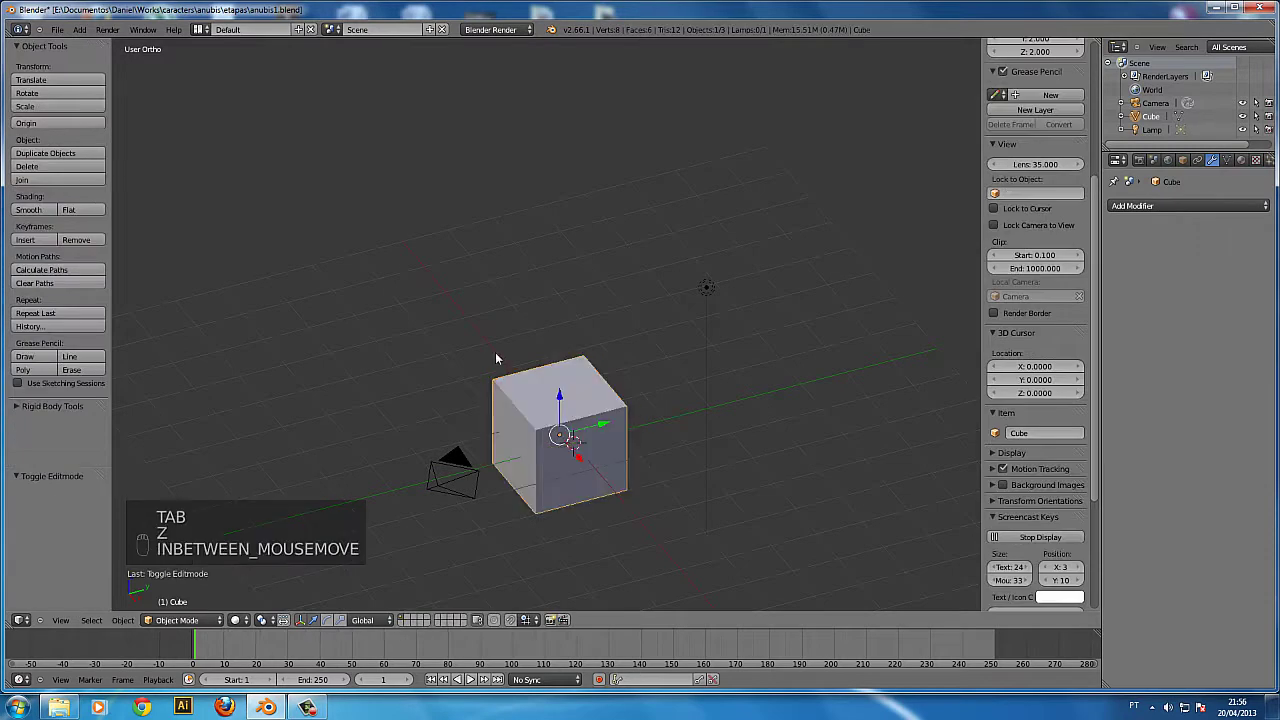
pyautogui.press('b')
pyautogui.press('b')
pyautogui.moveTo(232, 176); pyautogui.dragTo(908, 602)
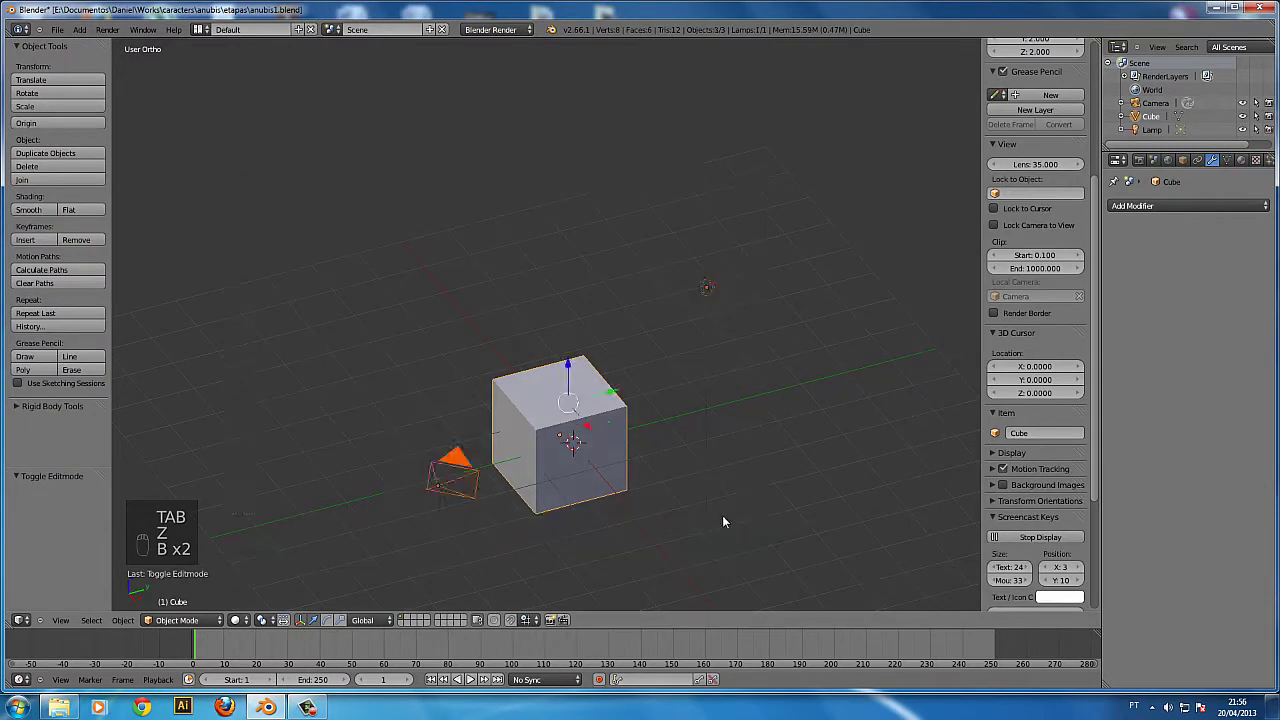
pyautogui.press('a')
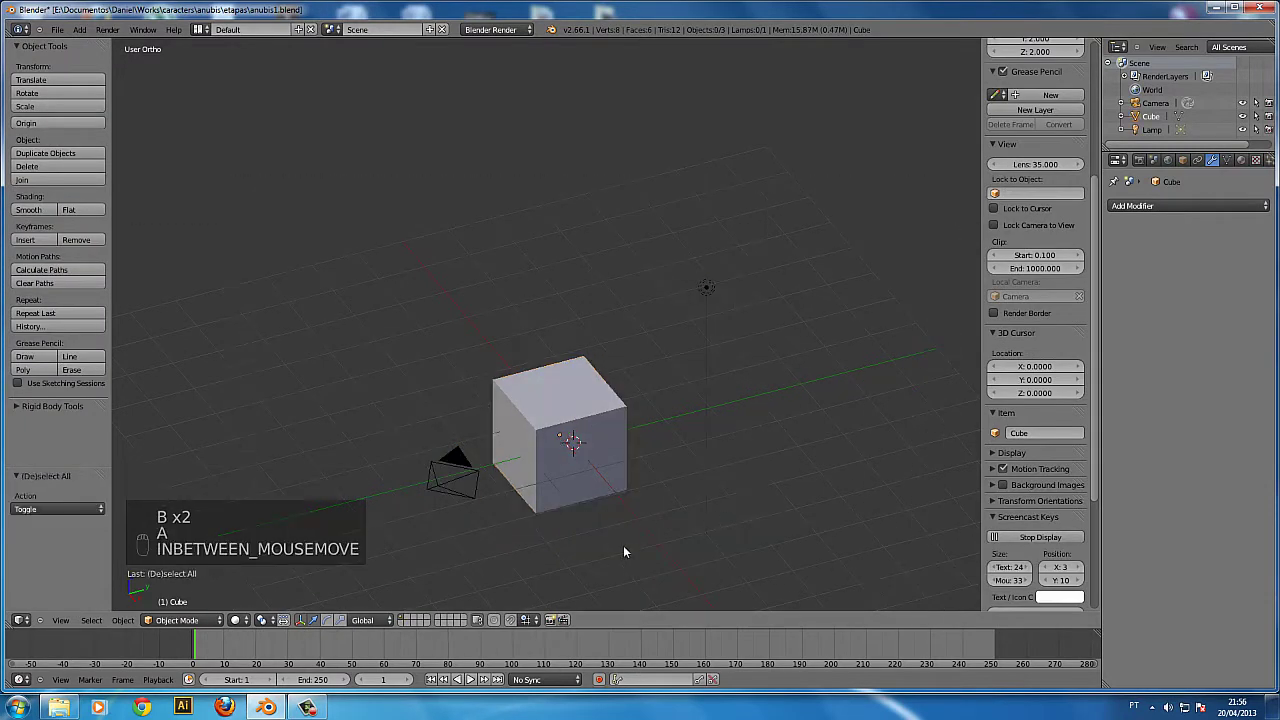
# - Circle-select the cube, camera and lamp in Object Mode, and clear the selection
pyautogui.press('c')
pyautogui.moveTo(542, 378)
pyautogui.mouseDown()
pyautogui.moveTo(560, 357)
pyautogui.moveTo(757, 400)
pyautogui.moveTo(443, 457)
pyautogui.mouseUp()
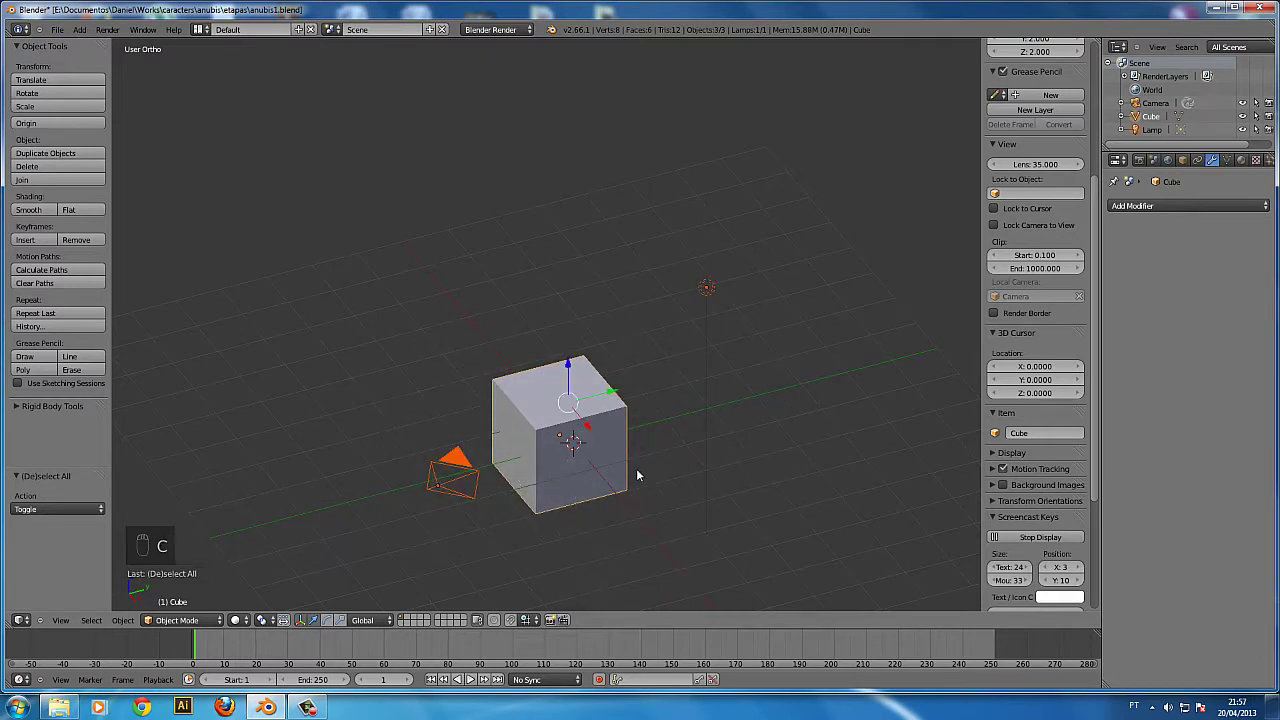
pyautogui.press('z')
pyautogui.press('a')
# - Select only the cube, enter Edit Mode in wireframe shading, and deselect all of its vertices
pyautogui.moveTo(698, 437)
pyautogui.mouseDown(button='middle')
pyautogui.moveTo(661, 452)
pyautogui.moveTo(594, 446)
pyautogui.moveTo(631, 463)
pyautogui.mouseUp(button='middle')
pyautogui.rightClick(594, 446)
pyautogui.press('z')
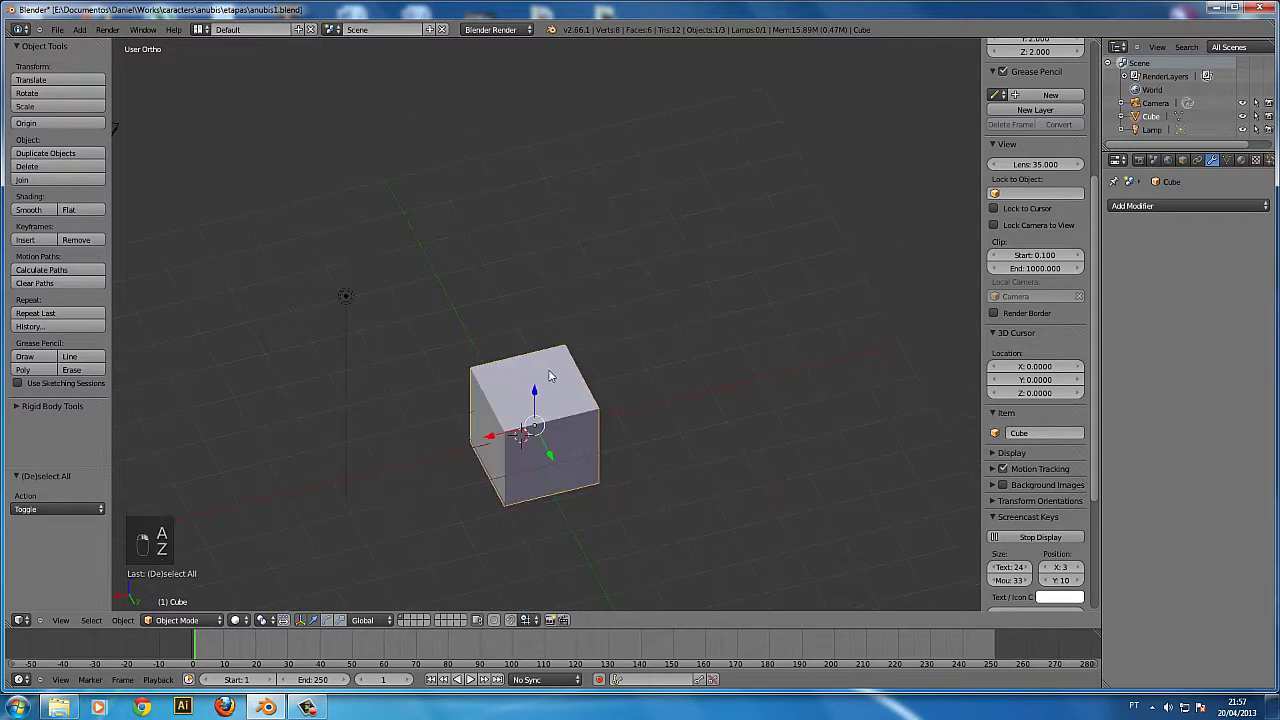
pyautogui.press('Tab')
pyautogui.moveTo(710, 467); pyautogui.dragTo(678, 505, button='middle')
pyautogui.press('z')
pyautogui.press('a')
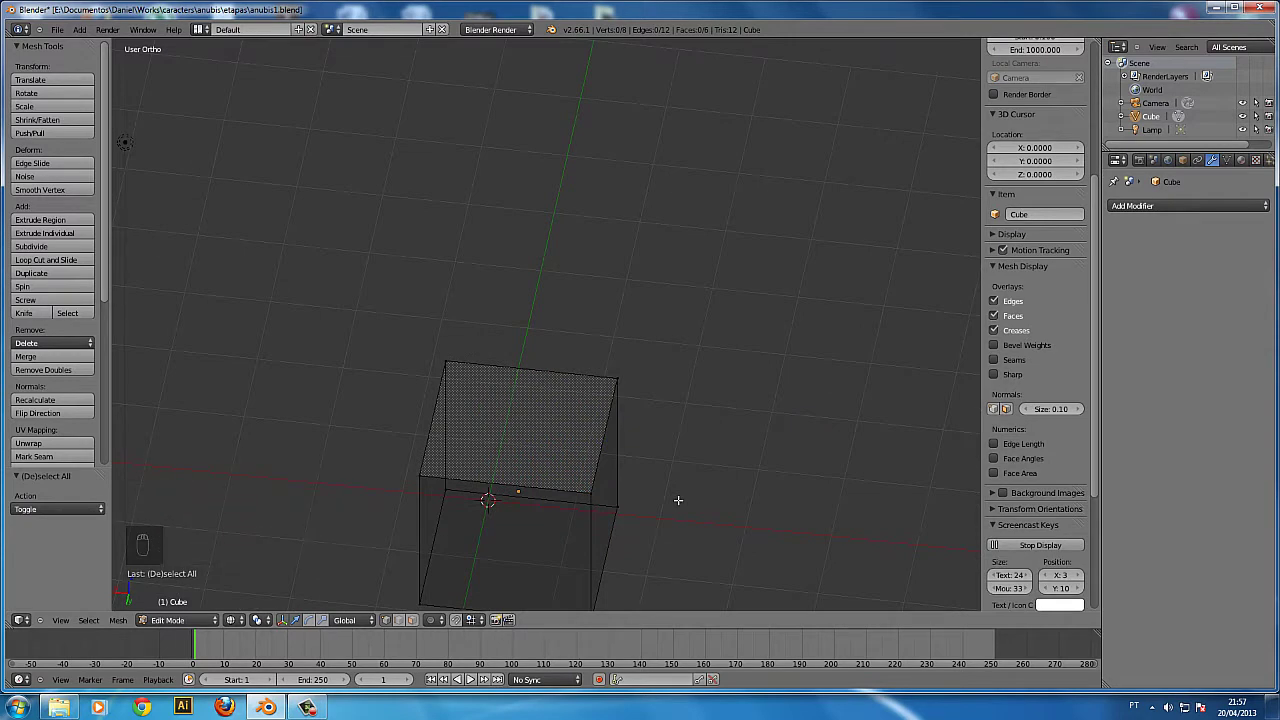
# - Compare the cube's mesh in wireframe and solid shading, ending in solid shading
pyautogui.moveTo(685, 449); pyautogui.dragTo(523, 489, button='middle')
pyautogui.press('z')
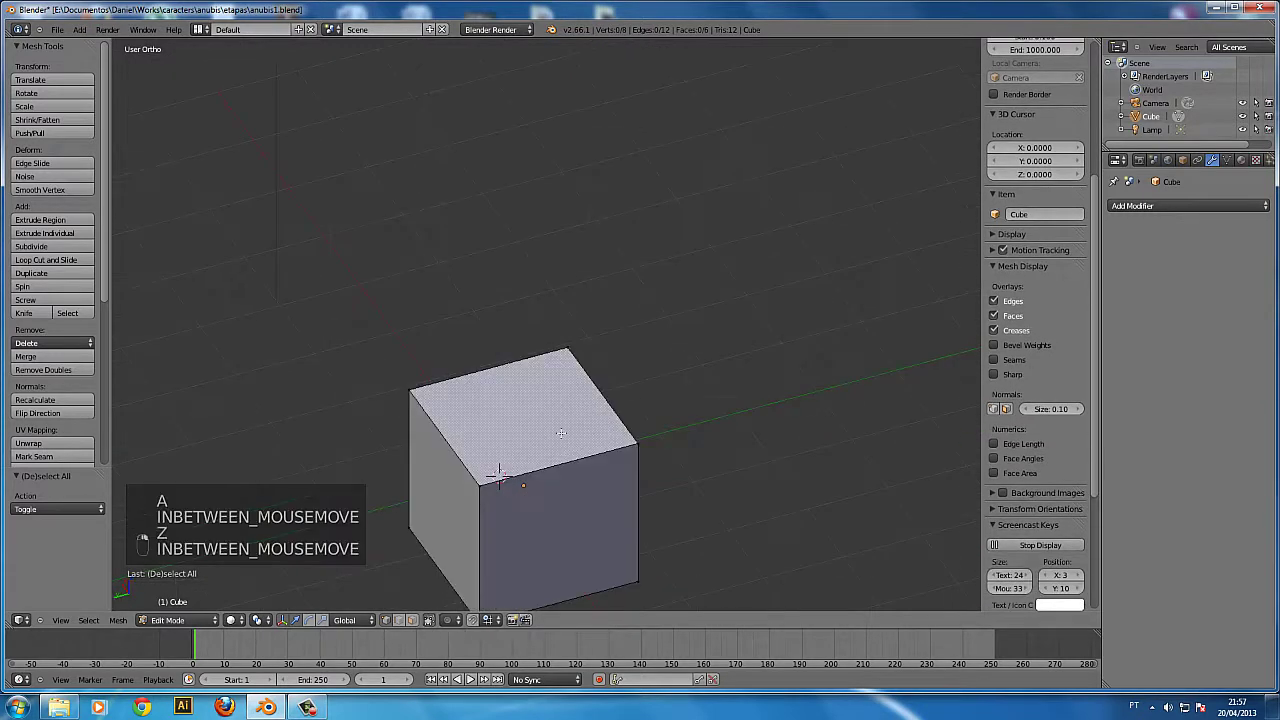
pyautogui.press('z')
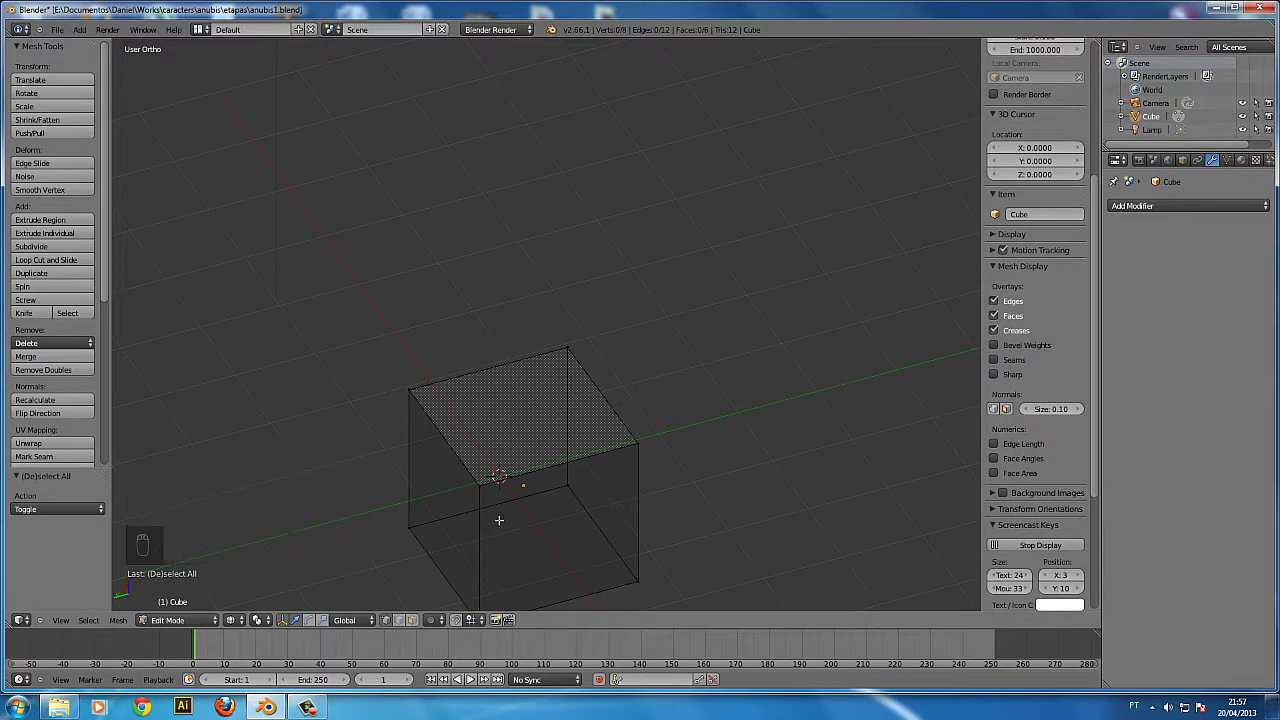
pyautogui.press('z')
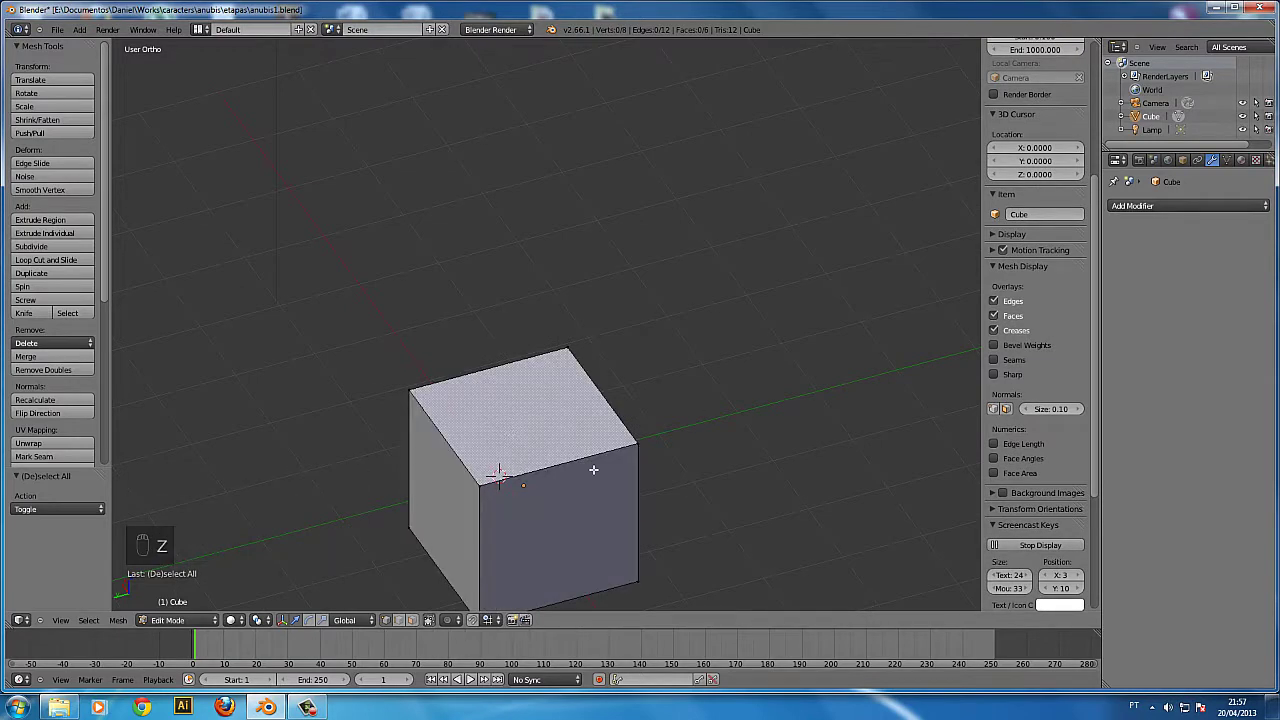
# - Add a single vertical loop cut around the cube and slide it about 0.75 toward one side face
pyautogui.hotkey('ctrl', 'r')
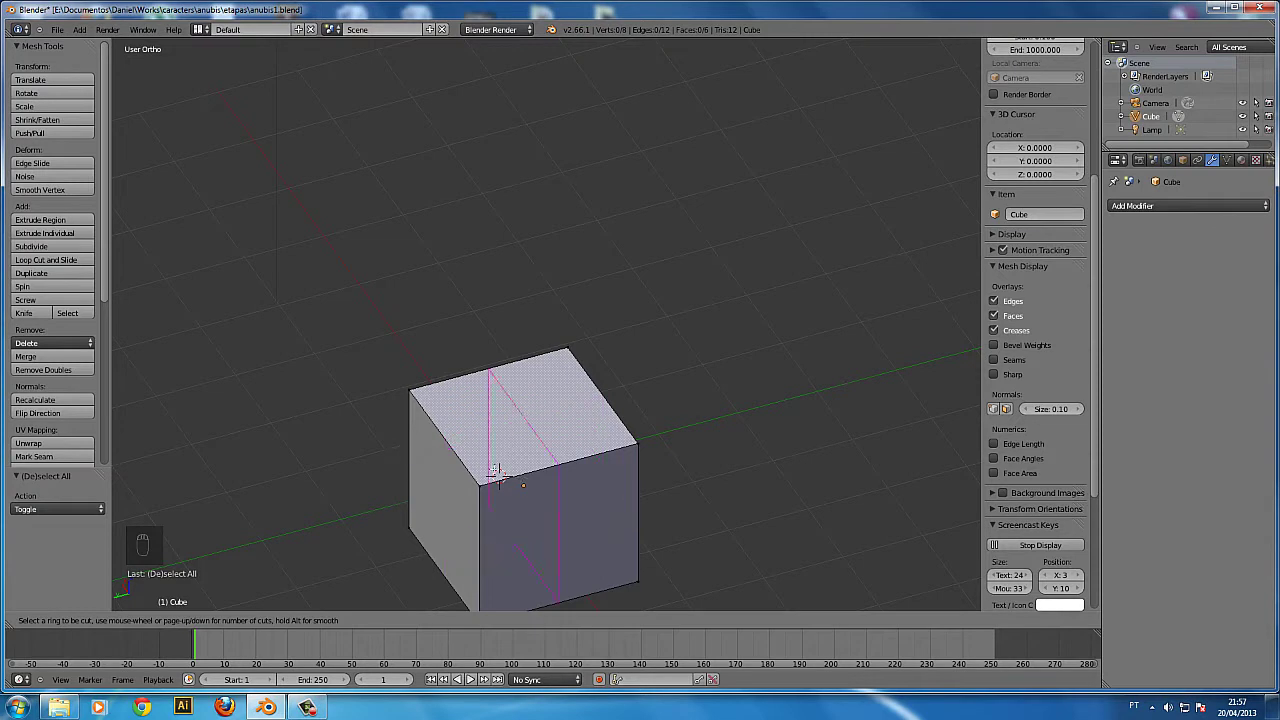
pyautogui.click(559, 482)
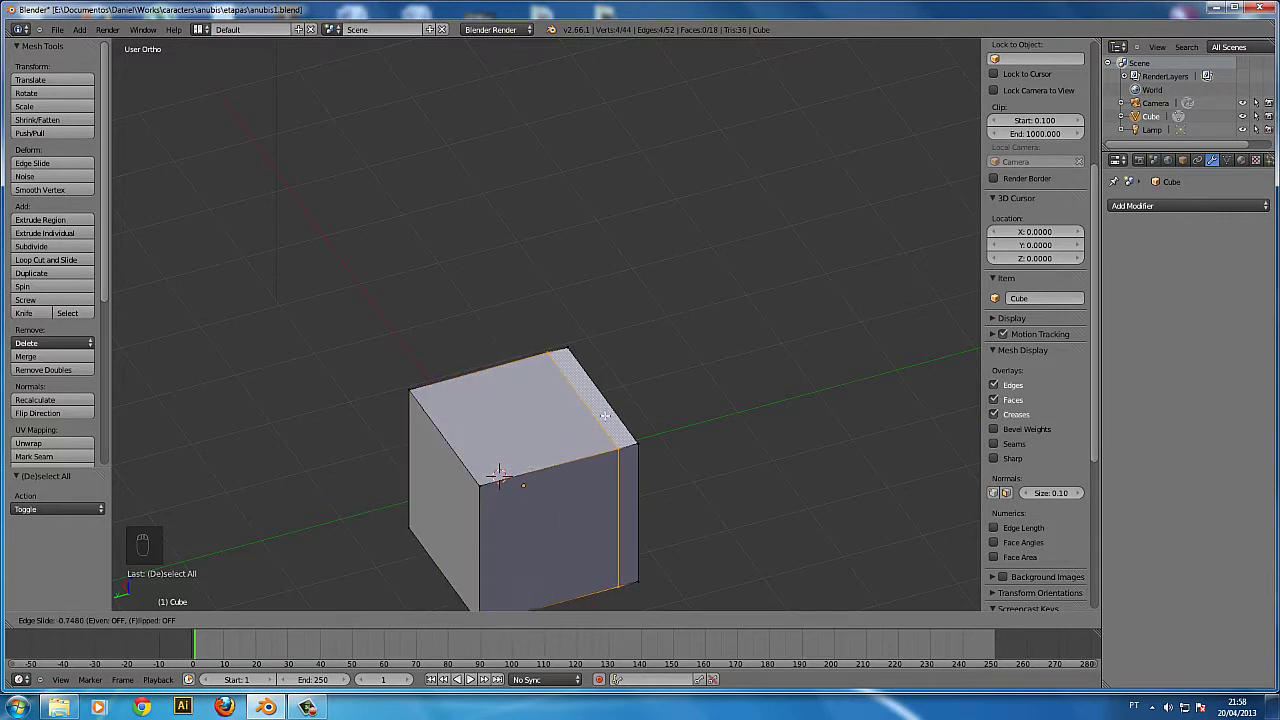
pyautogui.click(606, 418)
# - Try to move a vertex of the new edge loop freely, and clear the selection
pyautogui.moveTo(682, 506); pyautogui.dragTo(588, 515, button='middle')
pyautogui.press('a')
pyautogui.rightClick(581, 501)
pyautogui.press('g')
pyautogui.rightClick(632, 480)
pyautogui.keyDown('shift'); pyautogui.moveTo(732, 549); pyautogui.dragTo(503, 462, button='middle'); pyautogui.keyUp('shift')
pyautogui.press('g')
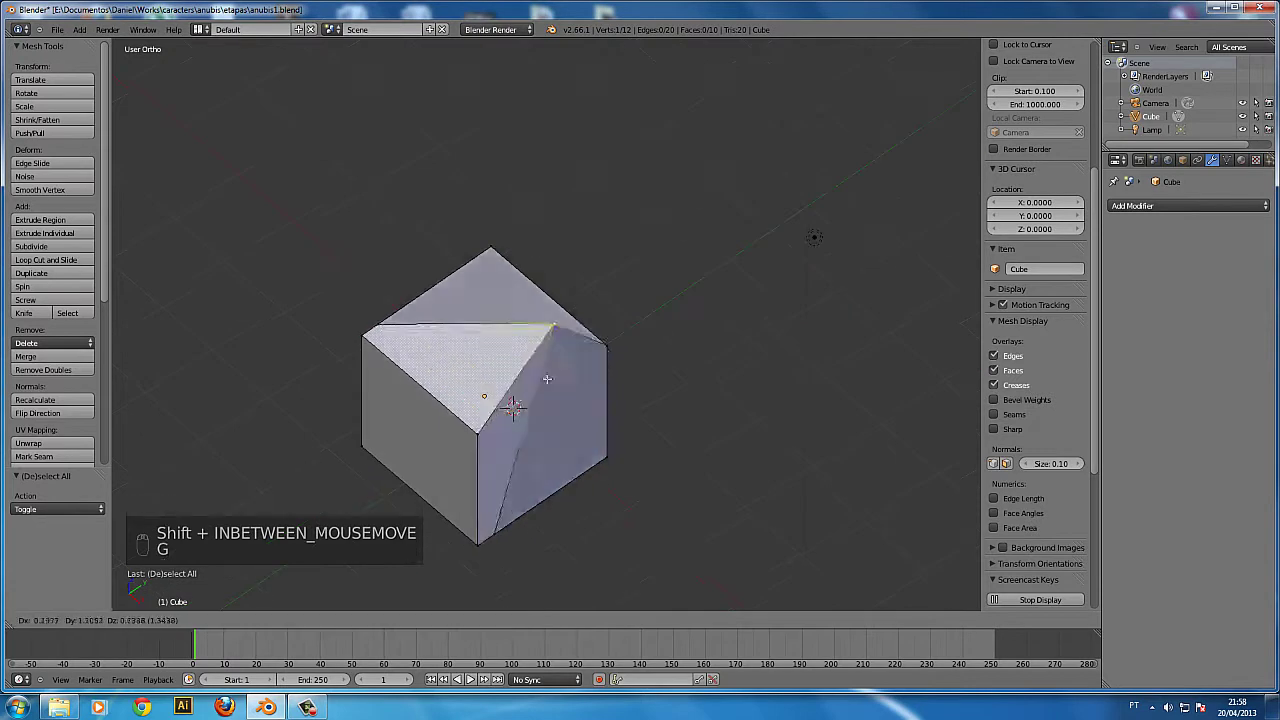
pyautogui.rightClick(591, 469)
pyautogui.press('a')
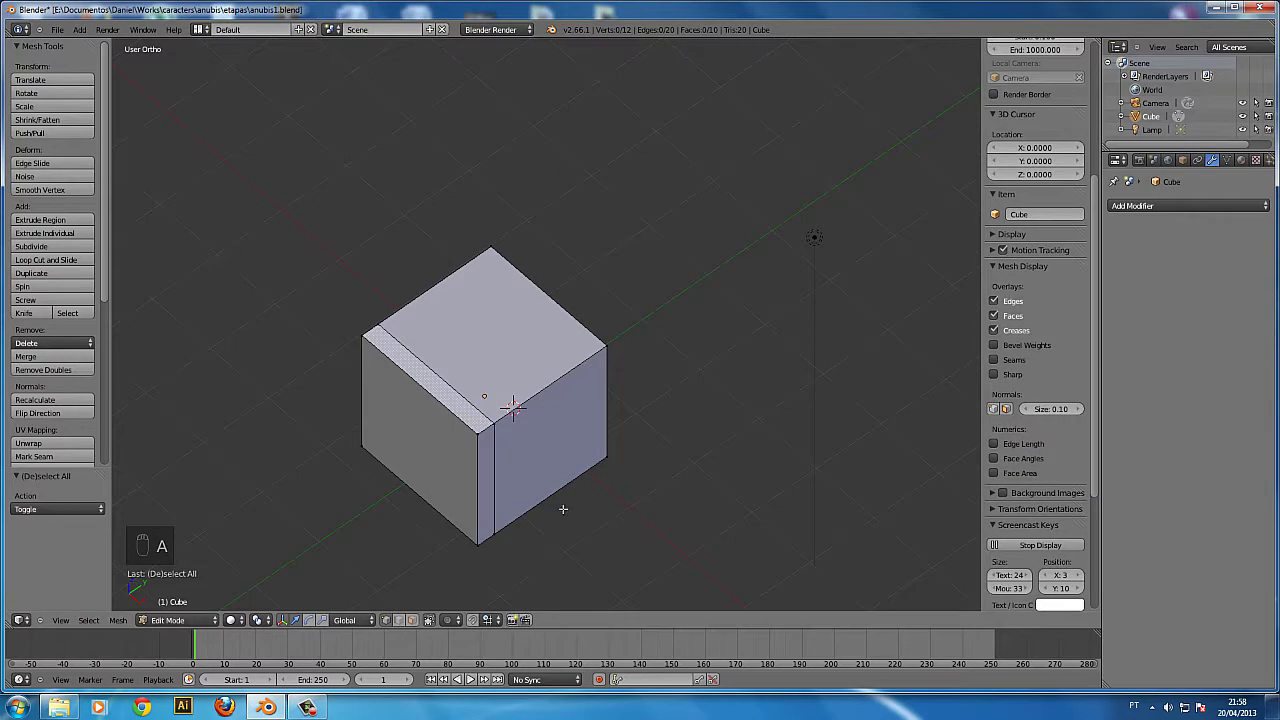
# - Cut an irregular line across the cube's side and top faces with the Knife tool
pyautogui.moveTo(621, 507); pyautogui.dragTo(523, 508, button='middle')
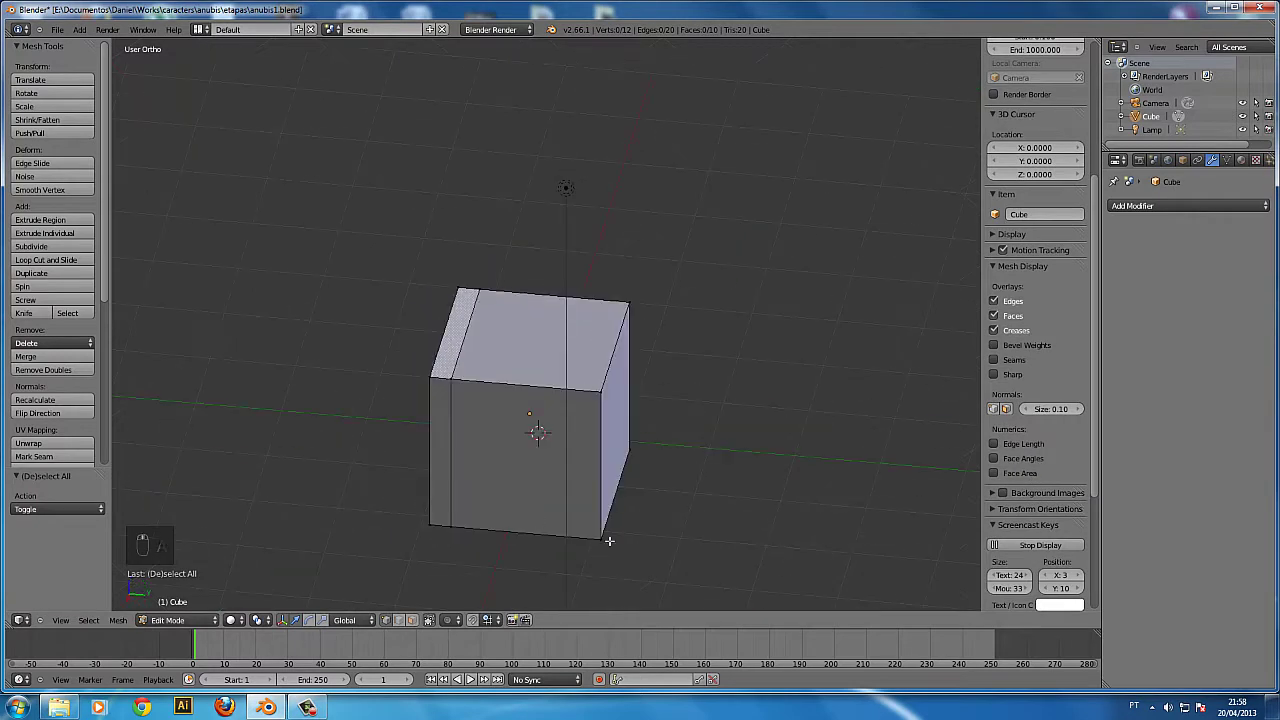
pyautogui.moveTo(725, 529); pyautogui.dragTo(657, 397, button='middle')
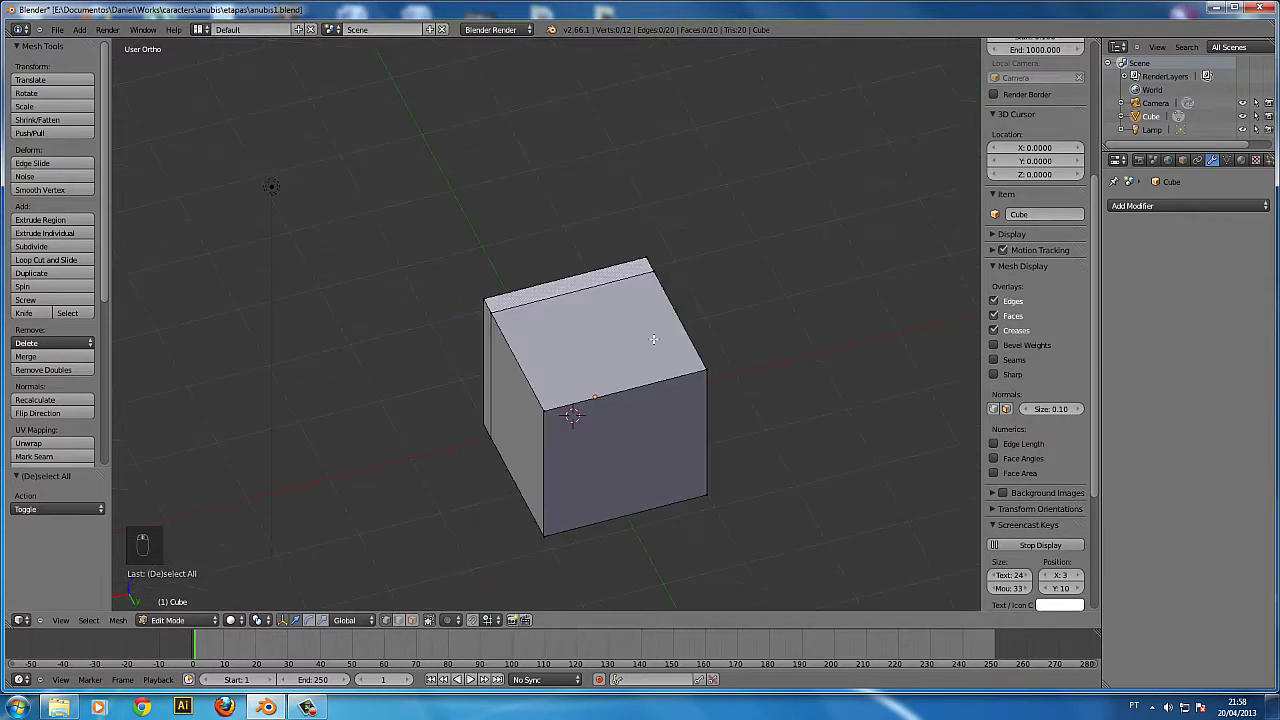
pyautogui.press('k')
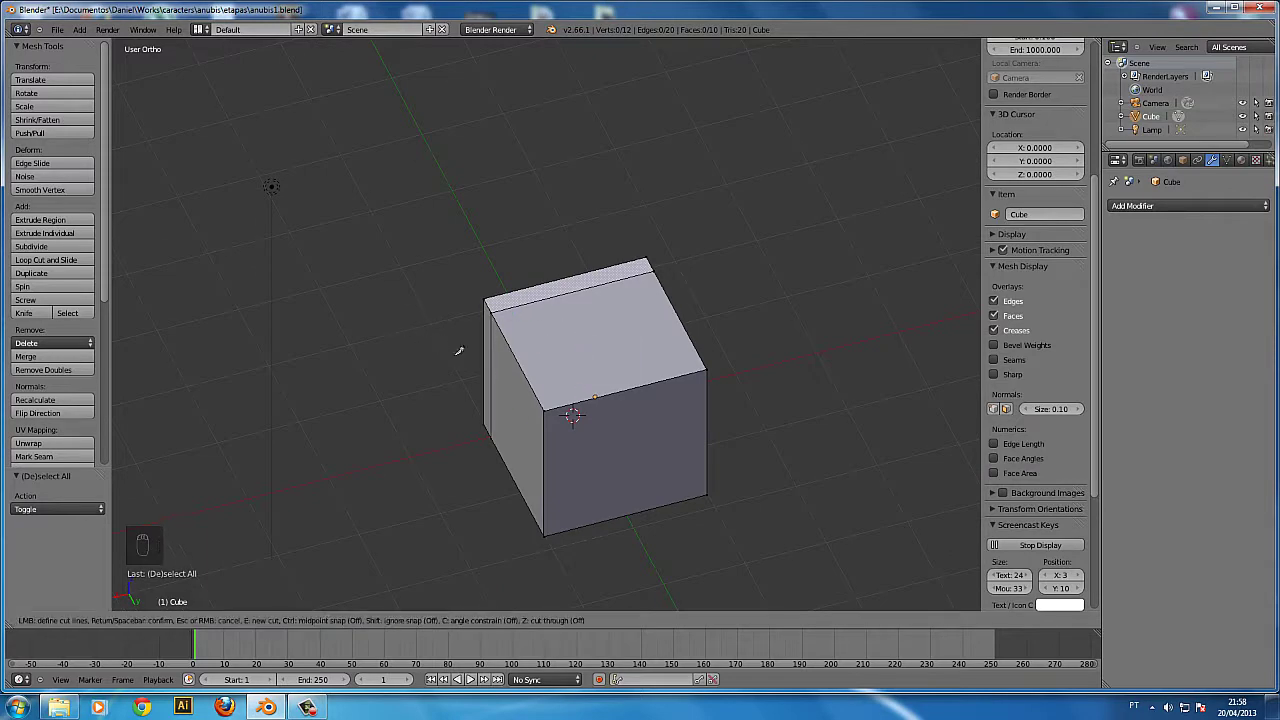
pyautogui.click(485, 341)
pyautogui.click(507, 469)
pyautogui.click(503, 403)
pyautogui.press('Return')
# - Examine the knife cuts in wireframe and solid shading, selecting and deselecting a vertex on the cut line
pyautogui.moveTo(651, 443); pyautogui.dragTo(588, 455, button='middle')
pyautogui.press('a')
pyautogui.press('z')
pyautogui.press('z')
pyautogui.press('a')
pyautogui.press('z')
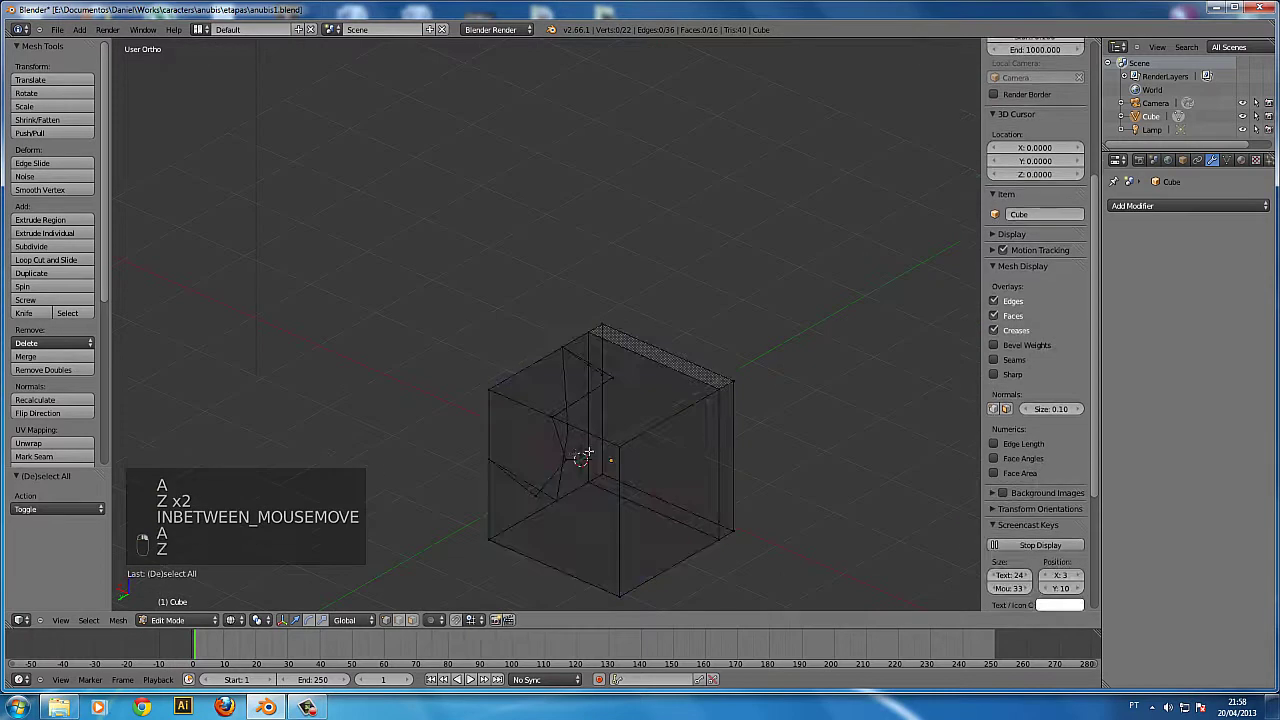
pyautogui.rightClick(572, 455)
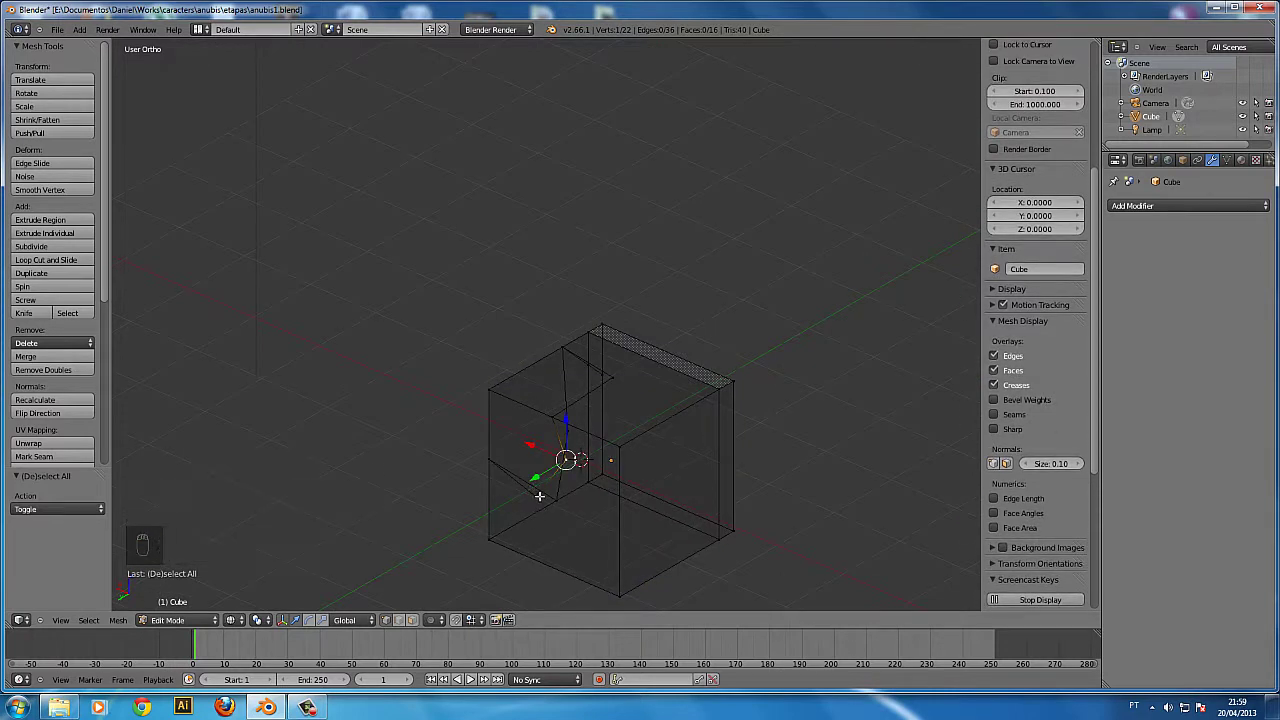
pyautogui.press('z')
pyautogui.moveTo(632, 518); pyautogui.dragTo(583, 520, button='middle')
pyautogui.press('a')
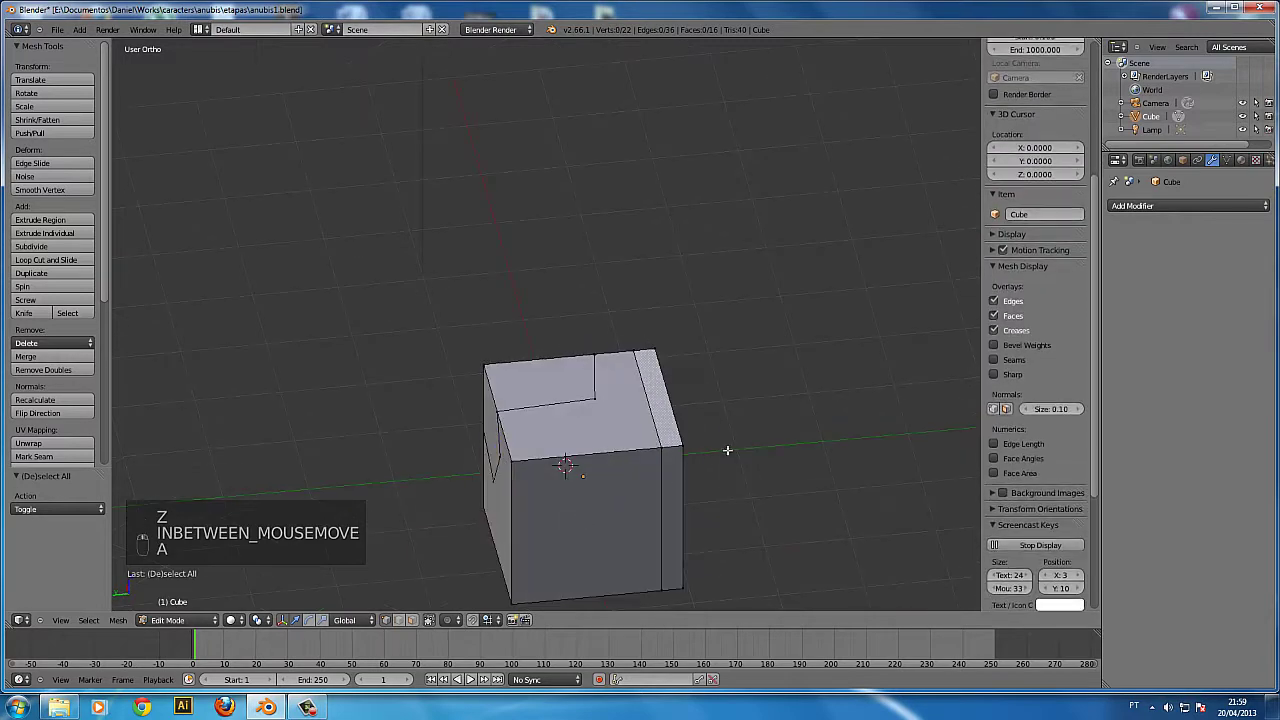
# - Select the cube's entire mesh, subdivide it once, and deselect everything
pyautogui.moveTo(652, 478); pyautogui.dragTo(591, 479, button='middle')
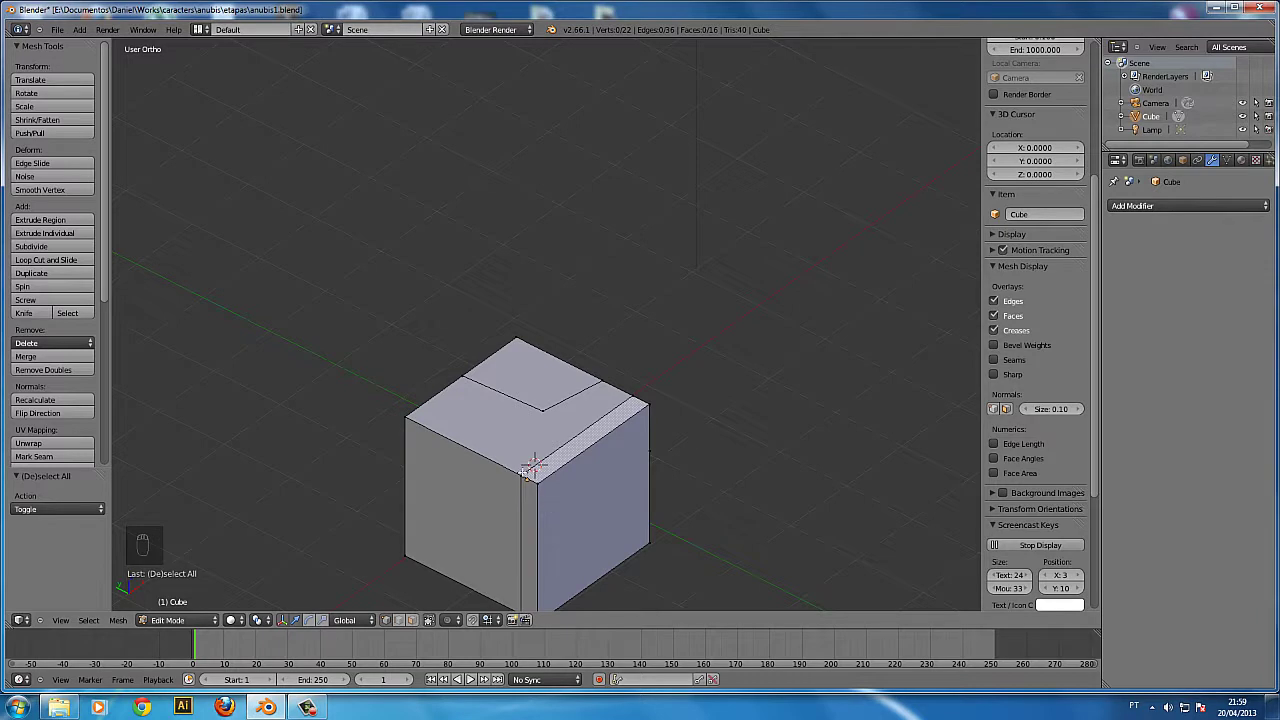
pyautogui.press('a')
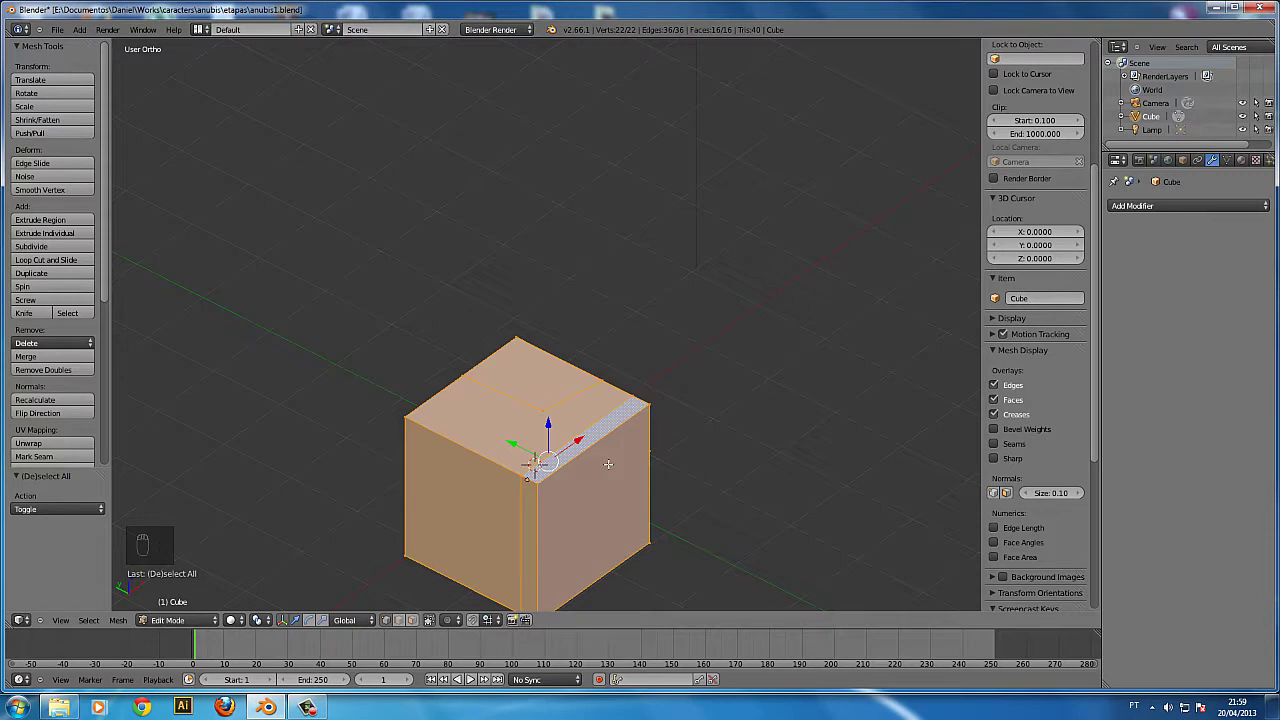
pyautogui.press('w')
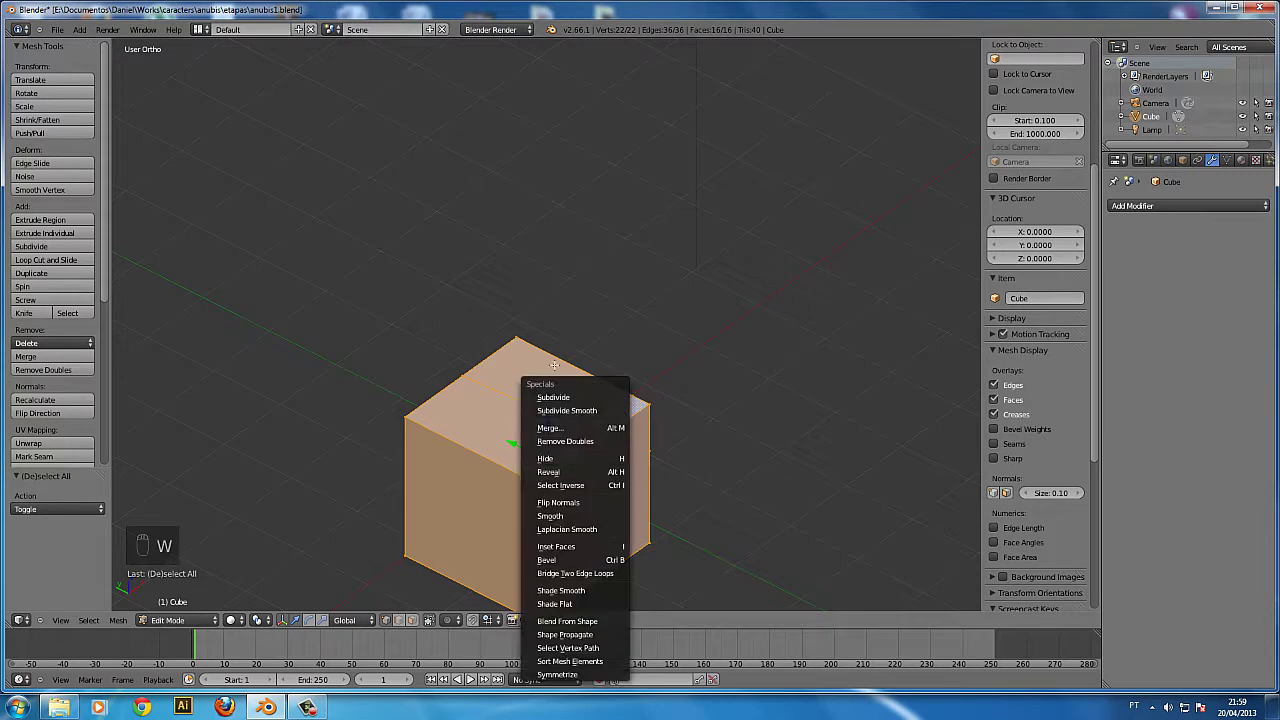
pyautogui.press('w')
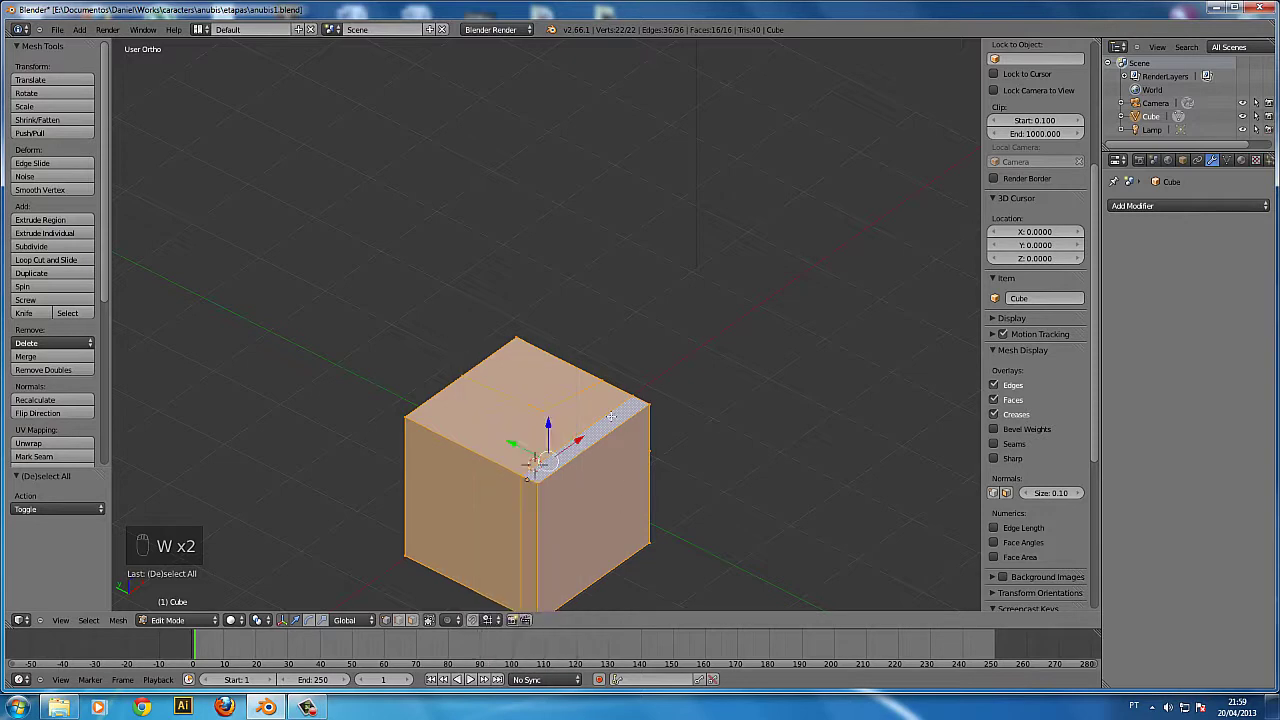
pyautogui.press('w')
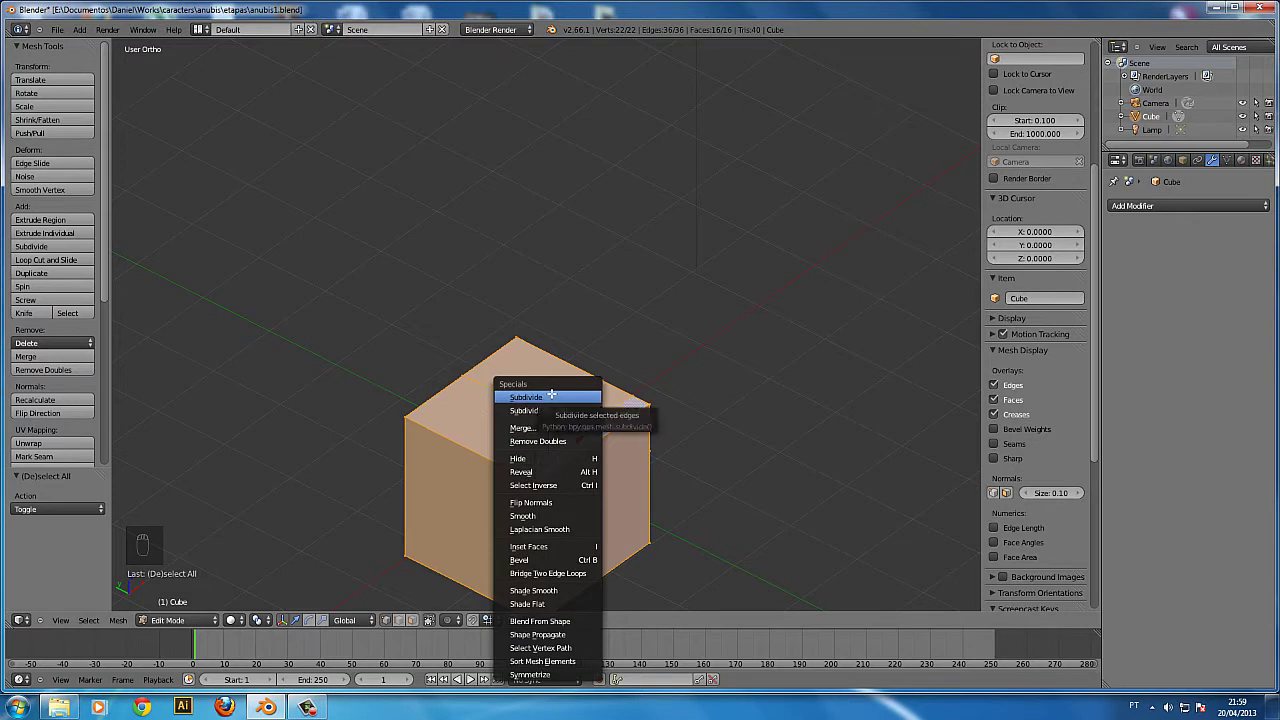
pyautogui.click(551, 396)
pyautogui.press('a')
pyautogui.moveTo(537, 457)
pyautogui.mouseDown(button='middle')
pyautogui.moveTo(509, 463)
pyautogui.moveTo(478, 507)
pyautogui.moveTo(517, 470)
pyautogui.mouseUp(button='middle')
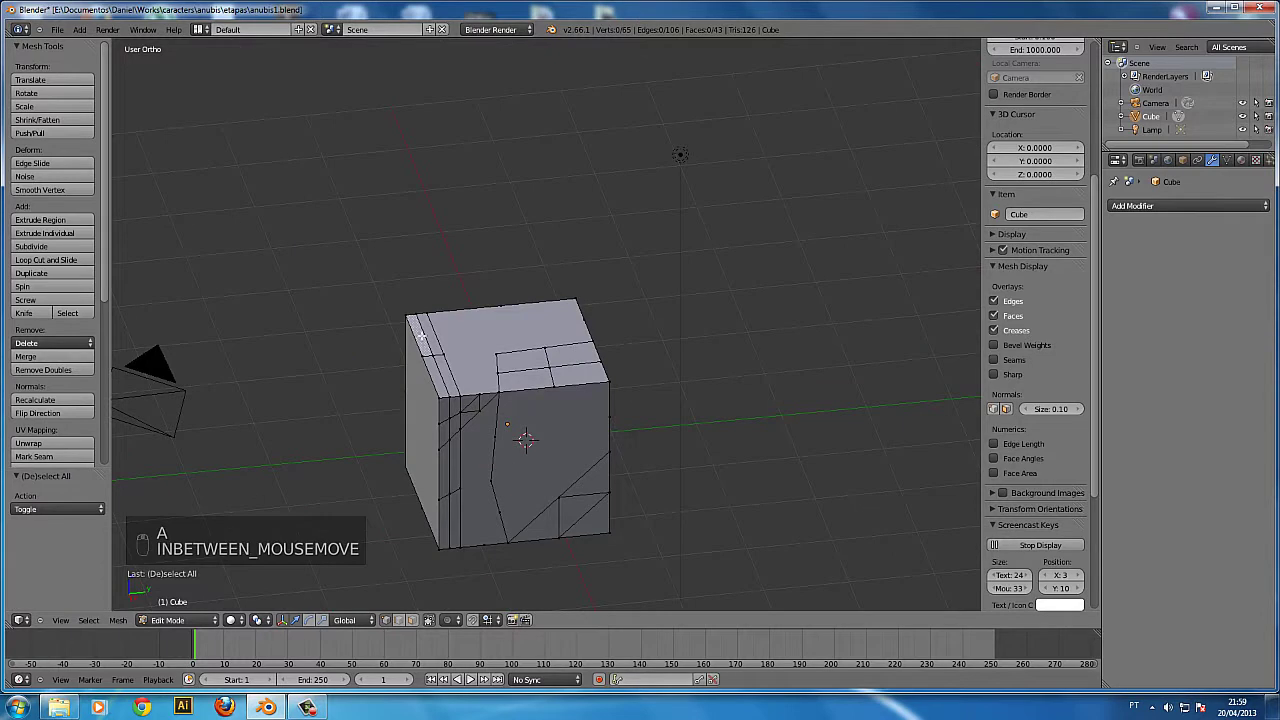
# - Try to move an upper corner vertex of the subdivided cube freely, and clear the selection
pyautogui.moveTo(722, 483); pyautogui.dragTo(591, 434, button='middle')
pyautogui.rightClick(600, 440)
pyautogui.press('g')
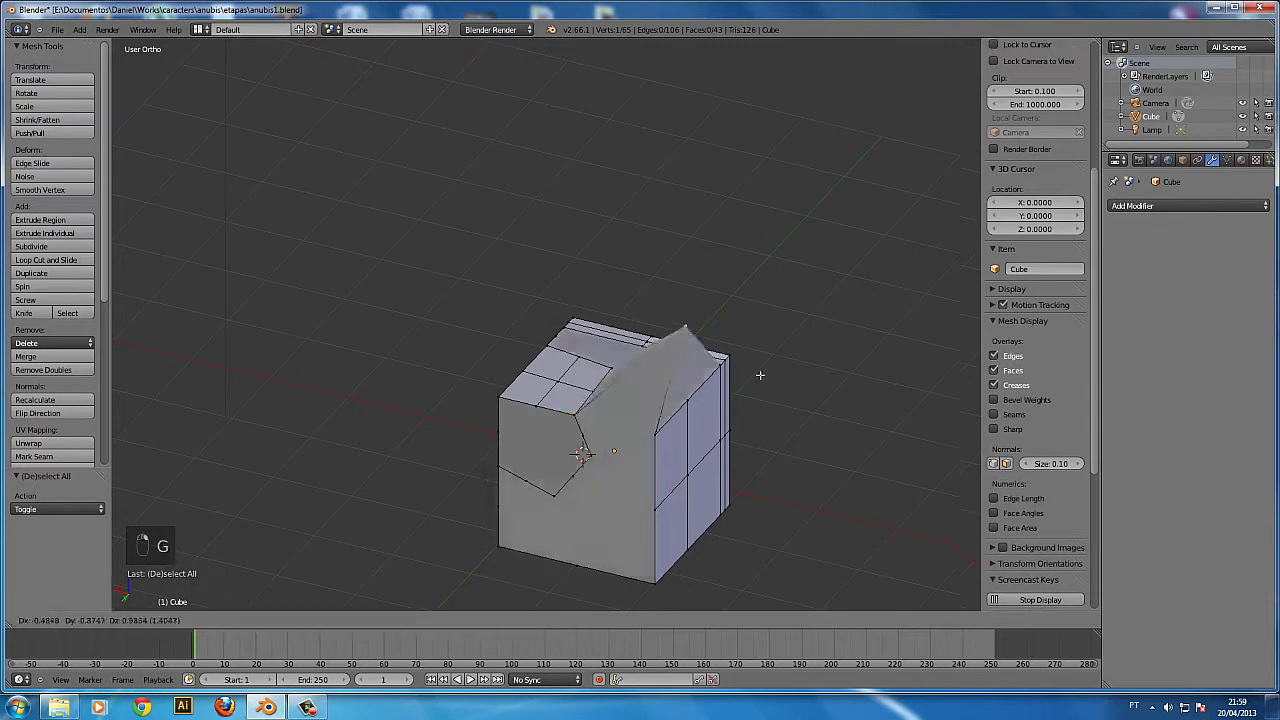
pyautogui.rightClick(763, 440)
pyautogui.moveTo(766, 506); pyautogui.dragTo(594, 423, button='middle')
pyautogui.press('a')
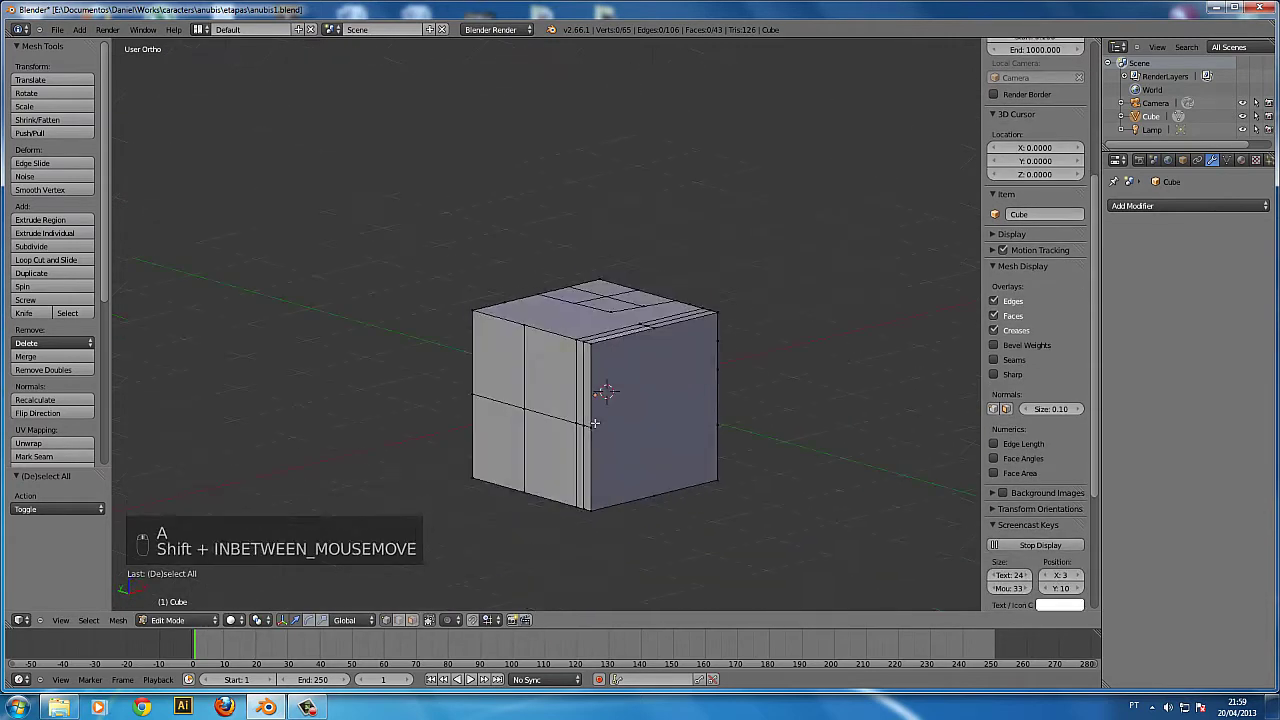
# - Box-select the upper quadrant of faces next to the edge loops on the cube's side and extrude it outwards about 0.85 units
pyautogui.press('b')
pyautogui.moveTo(529, 340); pyautogui.dragTo(530, 367)
pyautogui.press('b')
pyautogui.moveTo(578, 420); pyautogui.dragTo(592, 450)
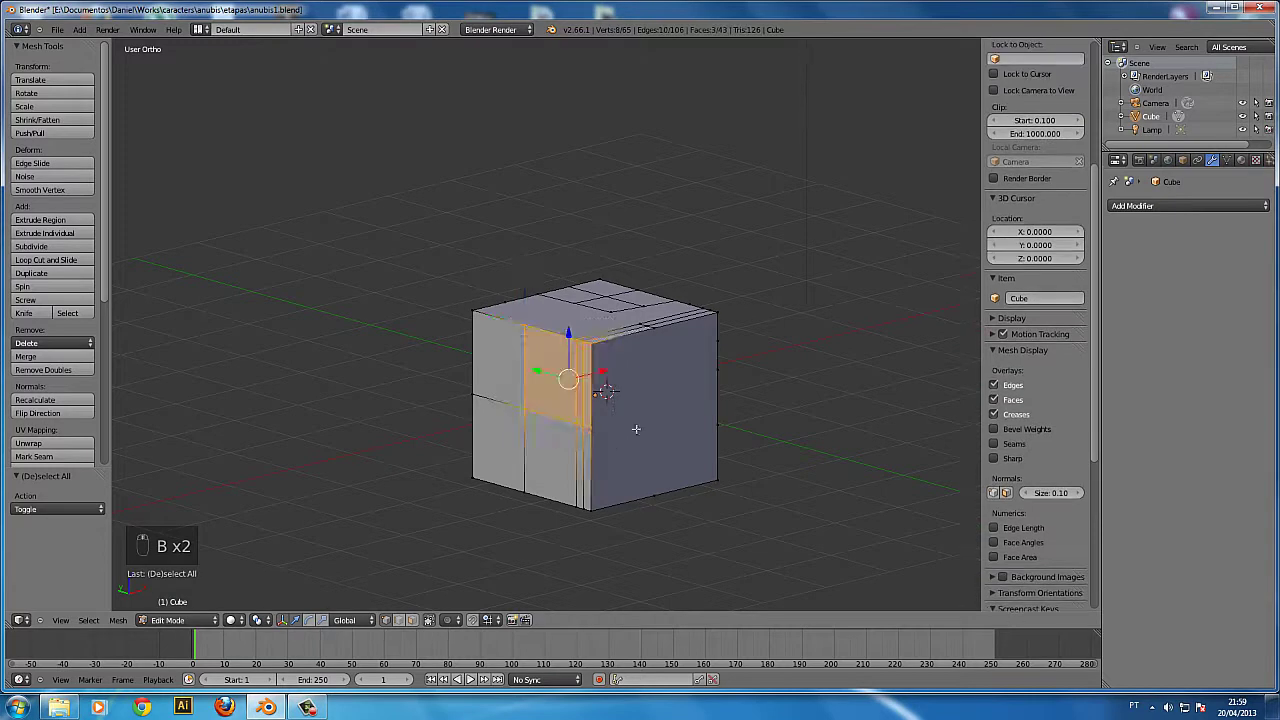
pyautogui.moveTo(592, 450); pyautogui.dragTo(615, 461, button='middle')
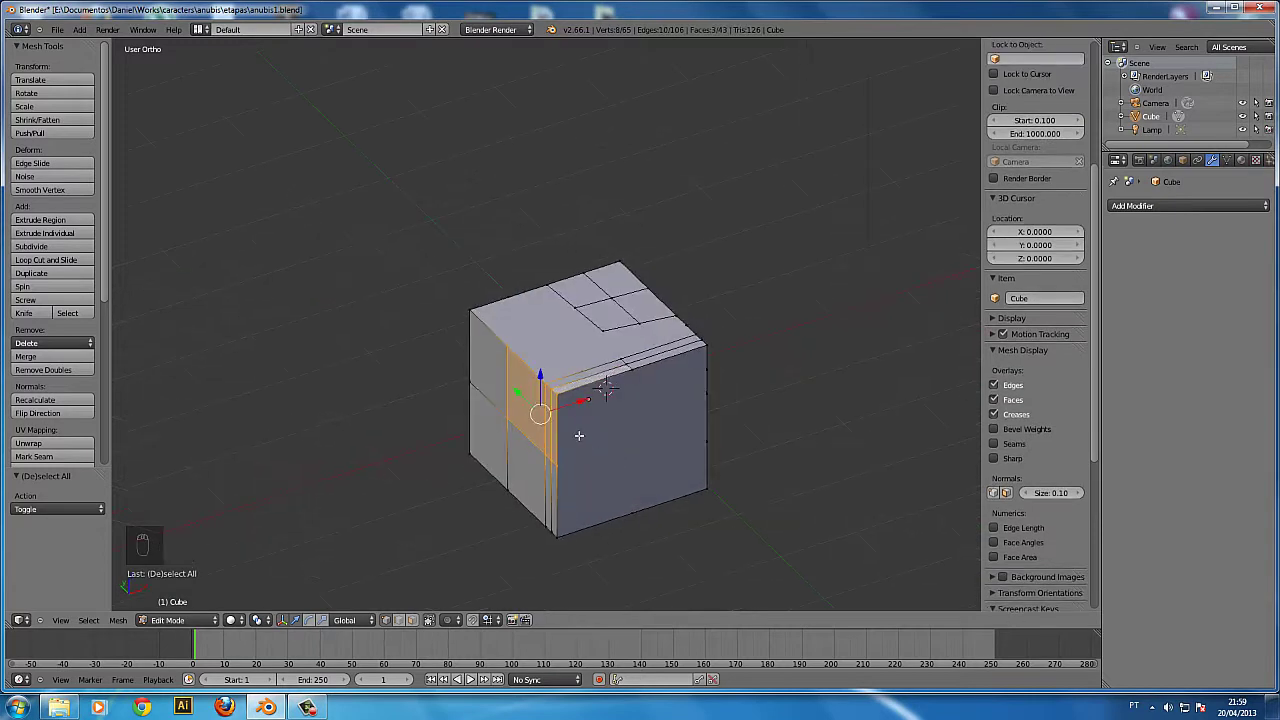
pyautogui.press('e')
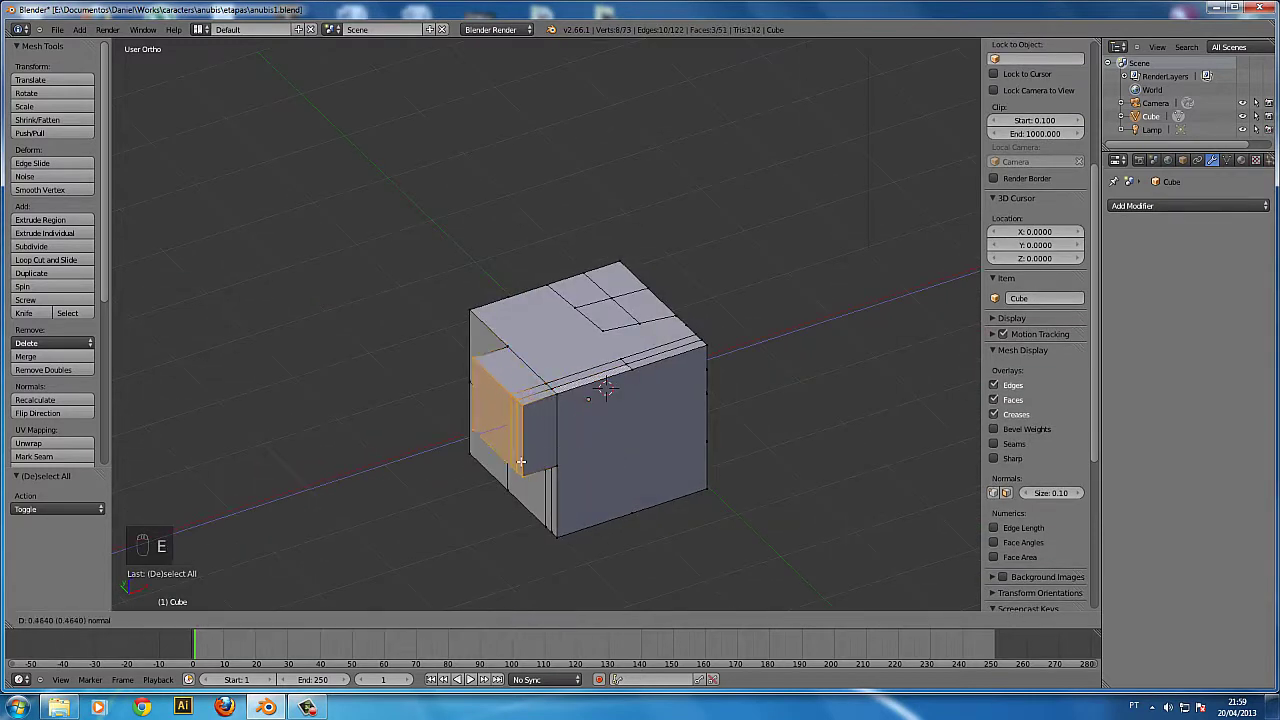
pyautogui.click(510, 440)
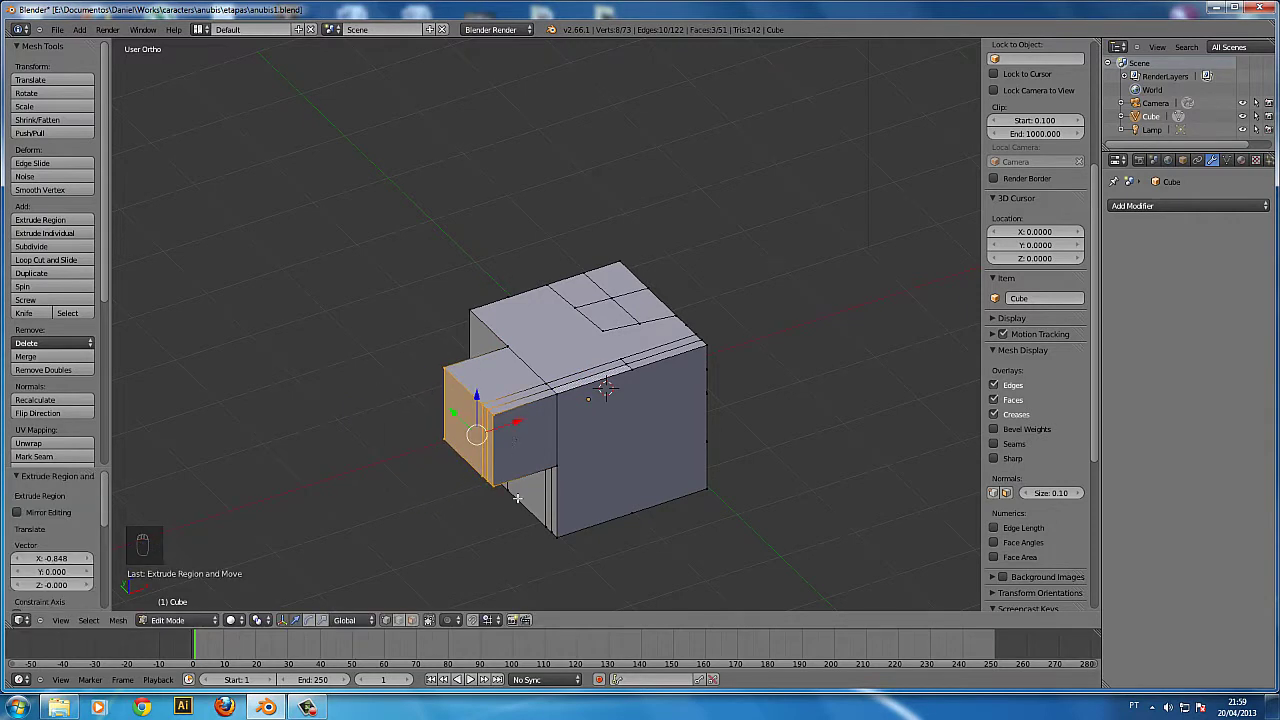
# - Examine the extruded block in wireframe and solid shading, and clear the selection
pyautogui.press('z')
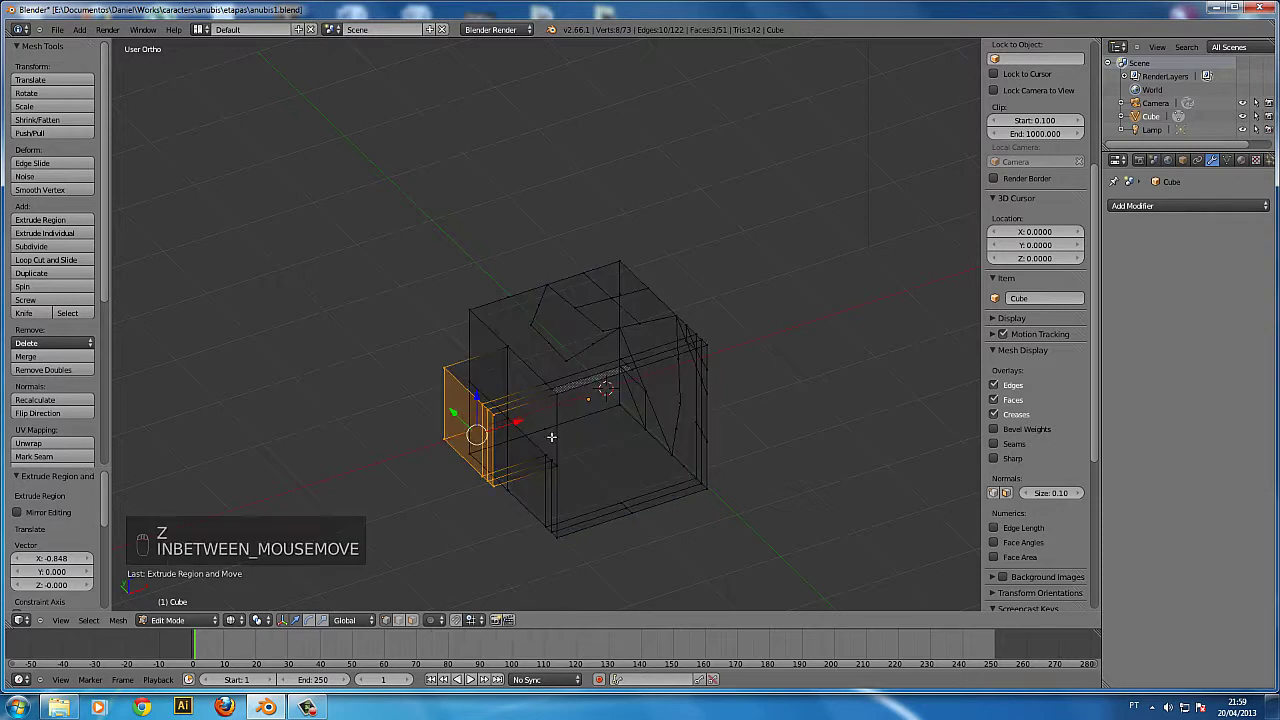
pyautogui.press('z')
pyautogui.moveTo(712, 488); pyautogui.dragTo(528, 505, button='middle')
pyautogui.press('a')
pyautogui.moveTo(404, 362); pyautogui.dragTo(537, 369, button='middle')
pyautogui.press('z')
pyautogui.press('z')
# - Box-select the narrow faces at the lower corner of the knife-cut side and extrude them outwards about 1.05 units
pyautogui.moveTo(709, 489); pyautogui.dragTo(609, 417, button='middle')
pyautogui.scroll(3, 517, 486)
pyautogui.keyDown('shift'); pyautogui.moveTo(507, 472); pyautogui.dragTo(460, 383, button='middle'); pyautogui.keyUp('shift')
pyautogui.scroll(3, 511, 406)
pyautogui.press('b')
pyautogui.moveTo(417, 380); pyautogui.dragTo(520, 598)
pyautogui.scroll(-3, 549, 458)
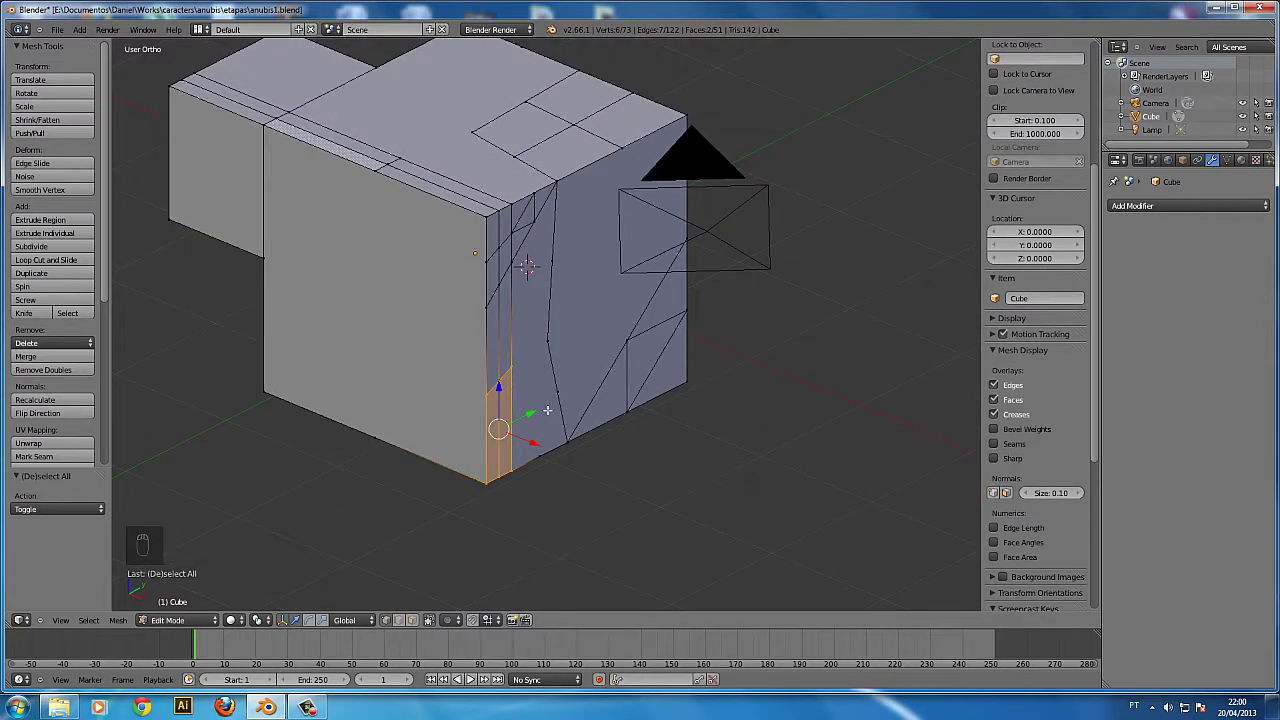
pyautogui.press('e')
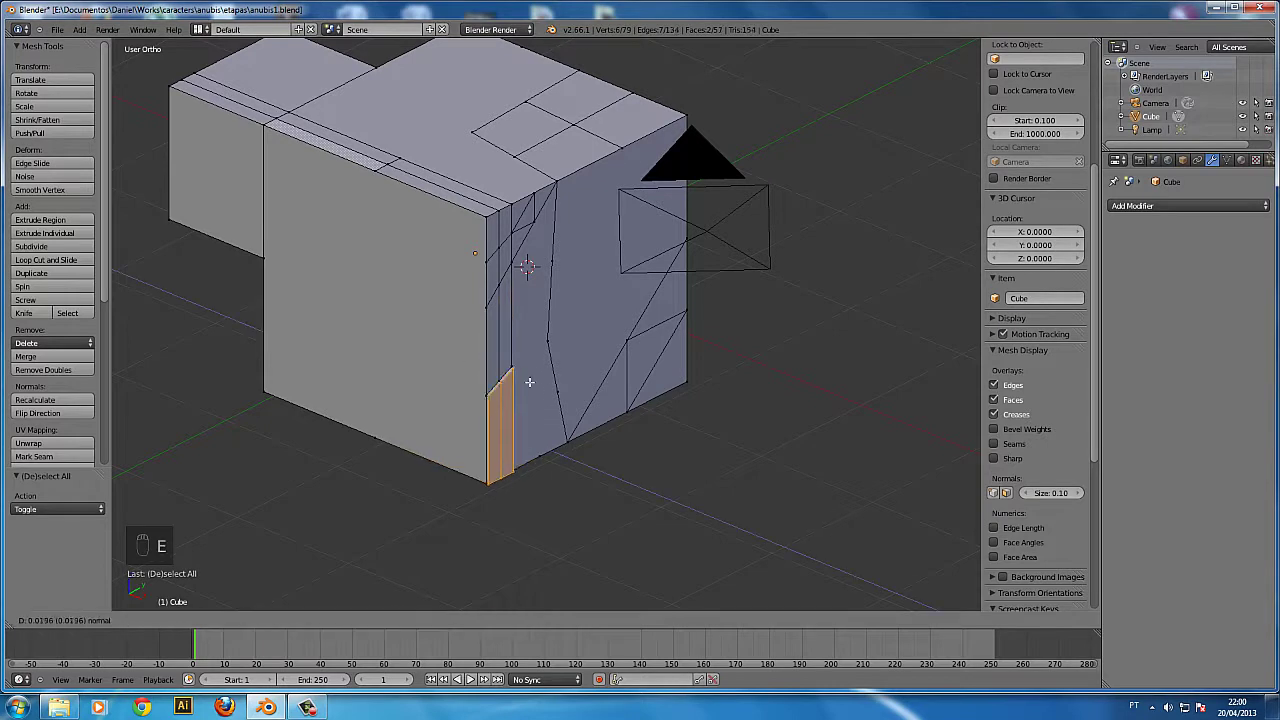
pyautogui.click(638, 443)
# - Try to move the narrow extruded end faces freely and scale them
pyautogui.press('z')
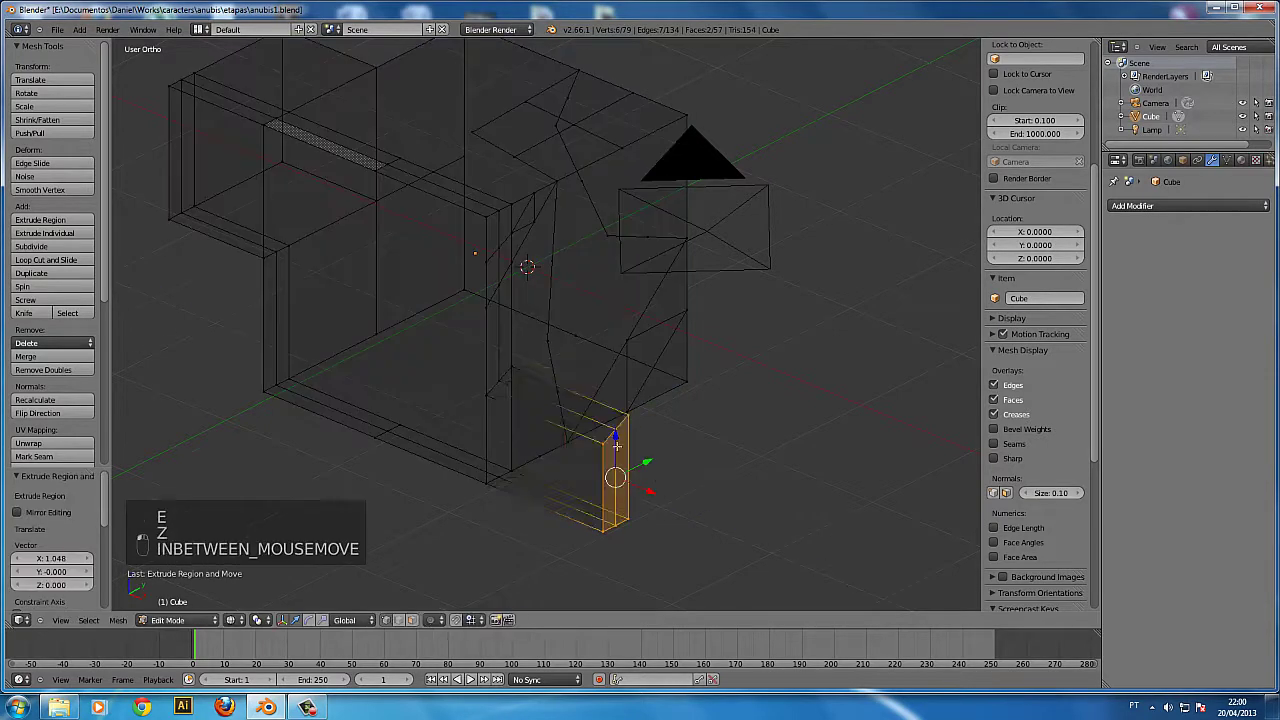
pyautogui.press('g')
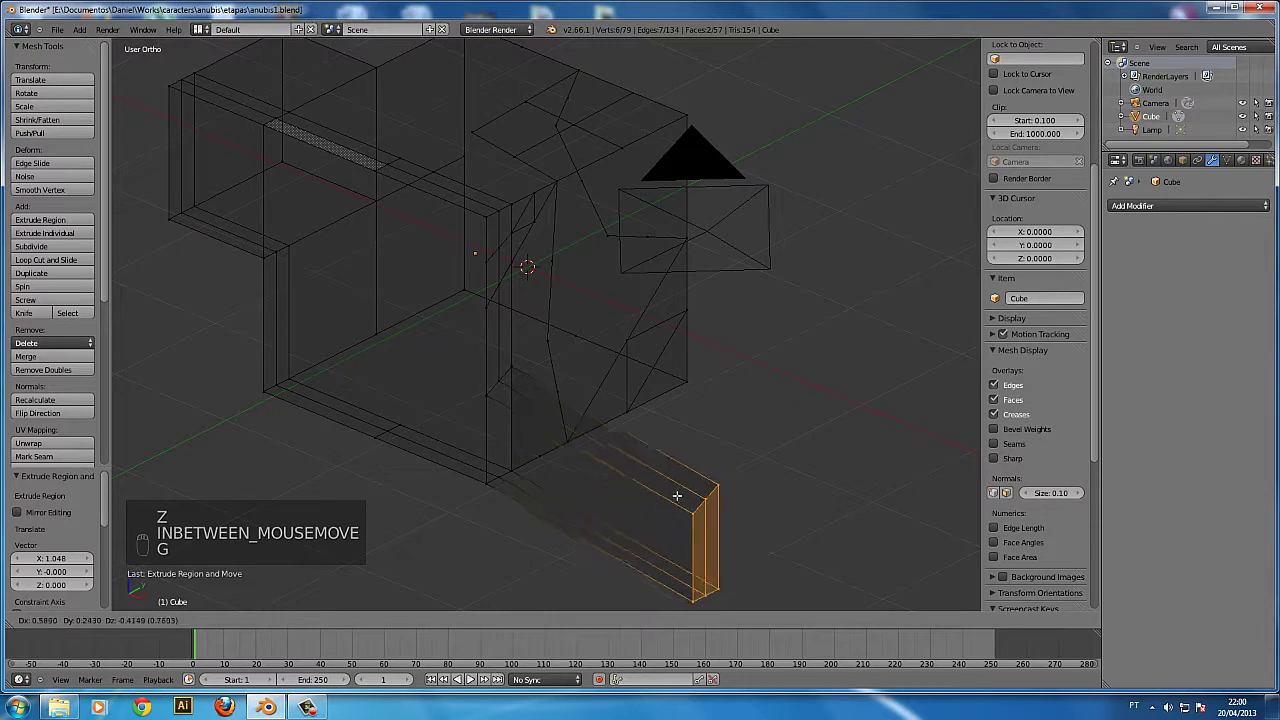
pyautogui.click(757, 508)
pyautogui.press('z')
pyautogui.moveTo(750, 517); pyautogui.dragTo(683, 483, button='middle')
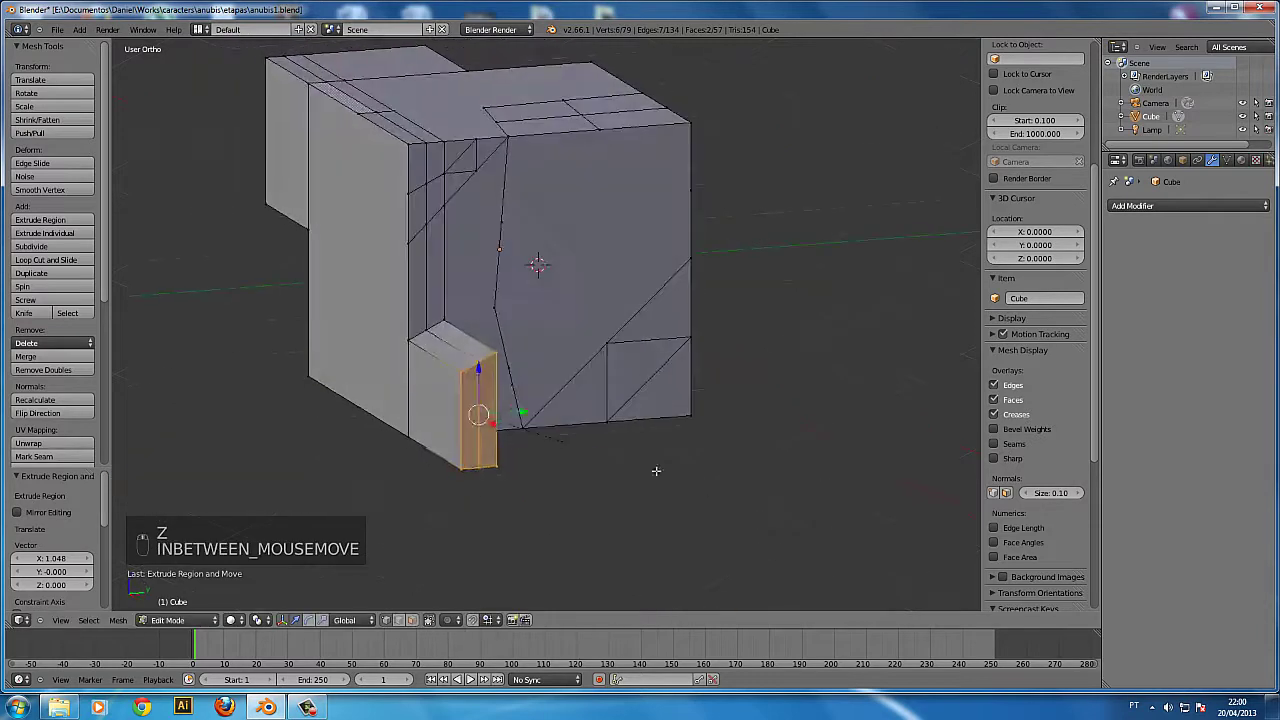
pyautogui.press('s')
pyautogui.press('s')
pyautogui.click(729, 445)
# - Extrude an edge and a single vertex from the end of the narrow block, and clear the selection
pyautogui.moveTo(729, 445)
pyautogui.mouseDown(button='middle')
pyautogui.moveTo(566, 443)
pyautogui.moveTo(606, 374)
pyautogui.moveTo(514, 446)
pyautogui.moveTo(452, 458)
pyautogui.moveTo(530, 418)
pyautogui.mouseUp(button='middle')
pyautogui.press('z')
pyautogui.press('a')
pyautogui.press('z')
pyautogui.press('e')
pyautogui.press('e')
pyautogui.press('a')
pyautogui.keyDown('shift'); pyautogui.rightClick(442, 458); pyautogui.keyUp('shift')
pyautogui.press('e')
pyautogui.click(577, 309)
pyautogui.press('a')
# - Examine the extruded edge and vertex from several sides in wireframe and solid shading, selecting and deselecting the mesh
pyautogui.moveTo(568, 508); pyautogui.dragTo(614, 500, button='middle')
pyautogui.press('a')
pyautogui.press('z')
pyautogui.rightClick(628, 276)
pyautogui.press('a')
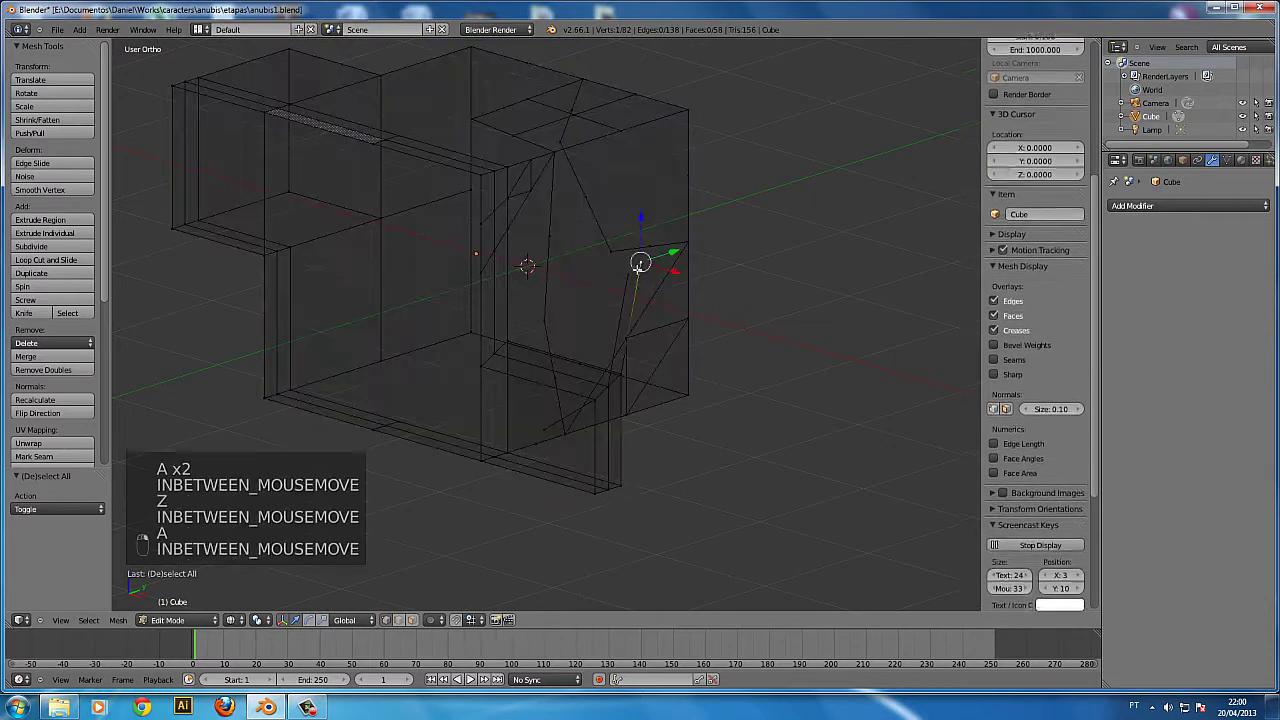
pyautogui.press('z')
pyautogui.press('a')
pyautogui.moveTo(628, 276)
pyautogui.mouseDown(button='middle')
pyautogui.moveTo(593, 412)
pyautogui.moveTo(700, 450)
pyautogui.mouseUp(button='middle')
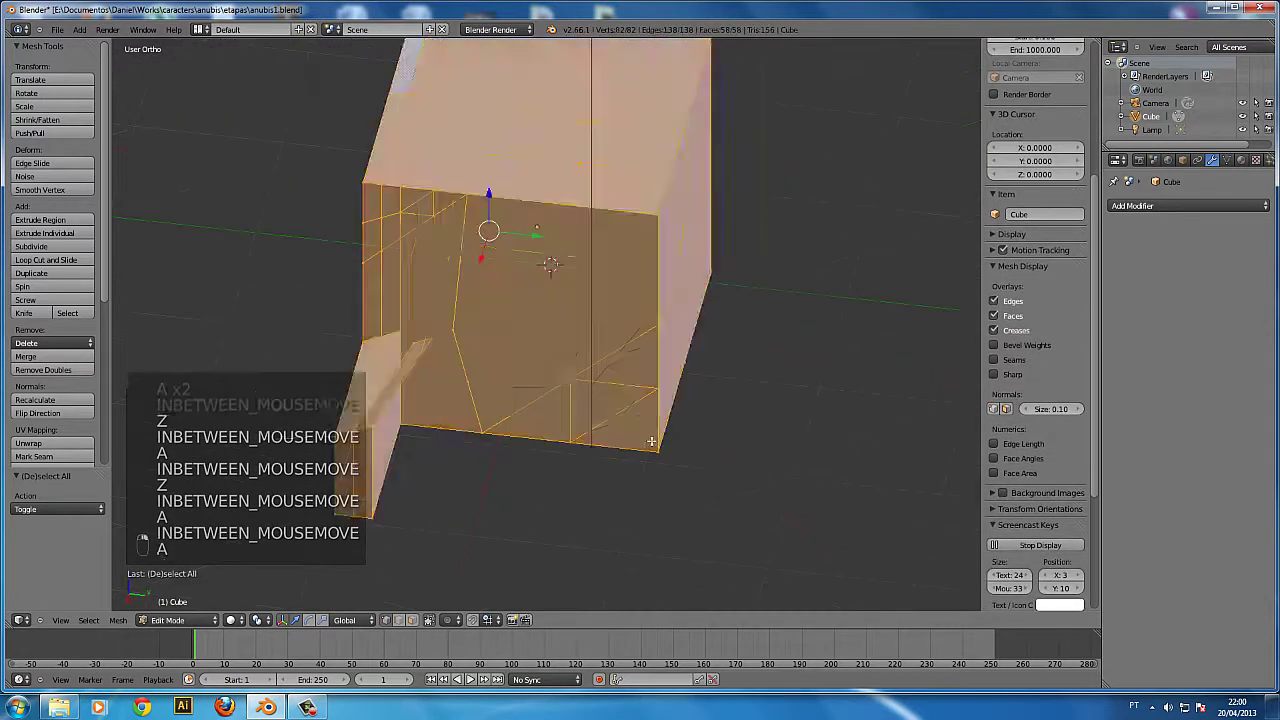
pyautogui.press('a')
pyautogui.press('z')
pyautogui.press('z')
pyautogui.scroll(-3, 727, 457)
pyautogui.press('a')
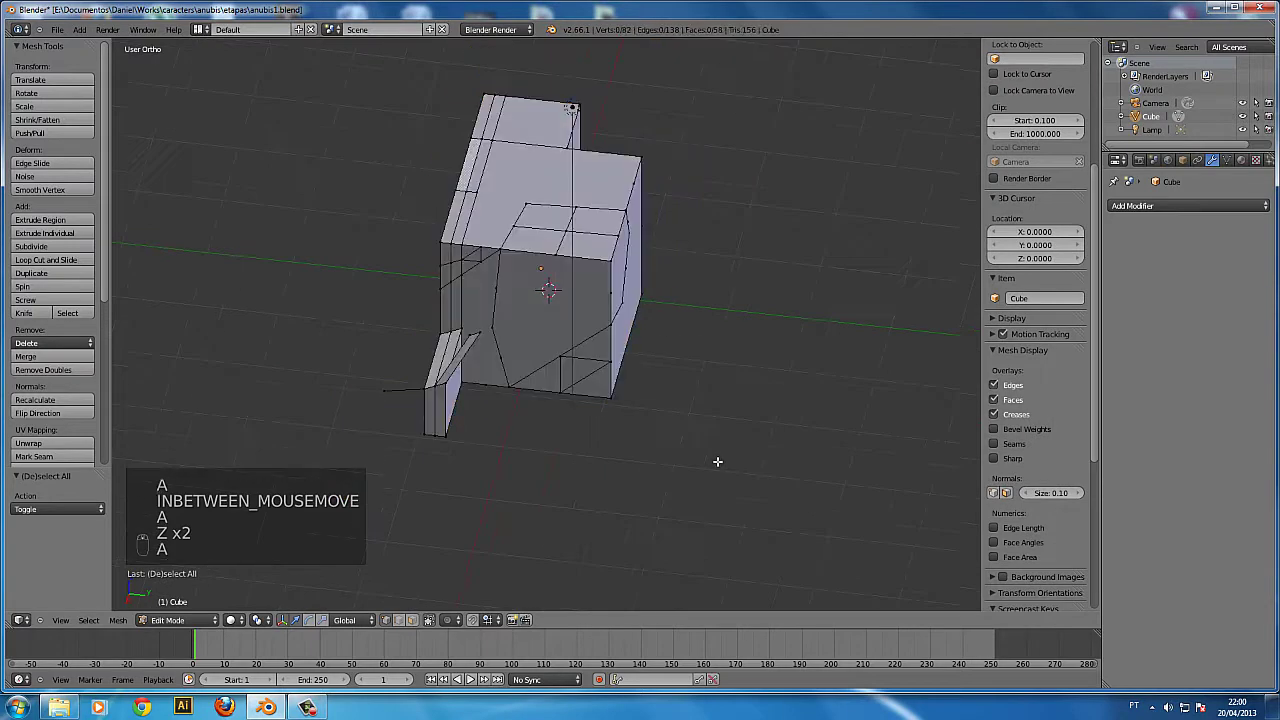
# - Switch to Object Mode and back to Edit Mode, and toggle the selection of the entire mesh
pyautogui.press('Tab')
pyautogui.press('Tab')
pyautogui.press('a')
pyautogui.press('a')
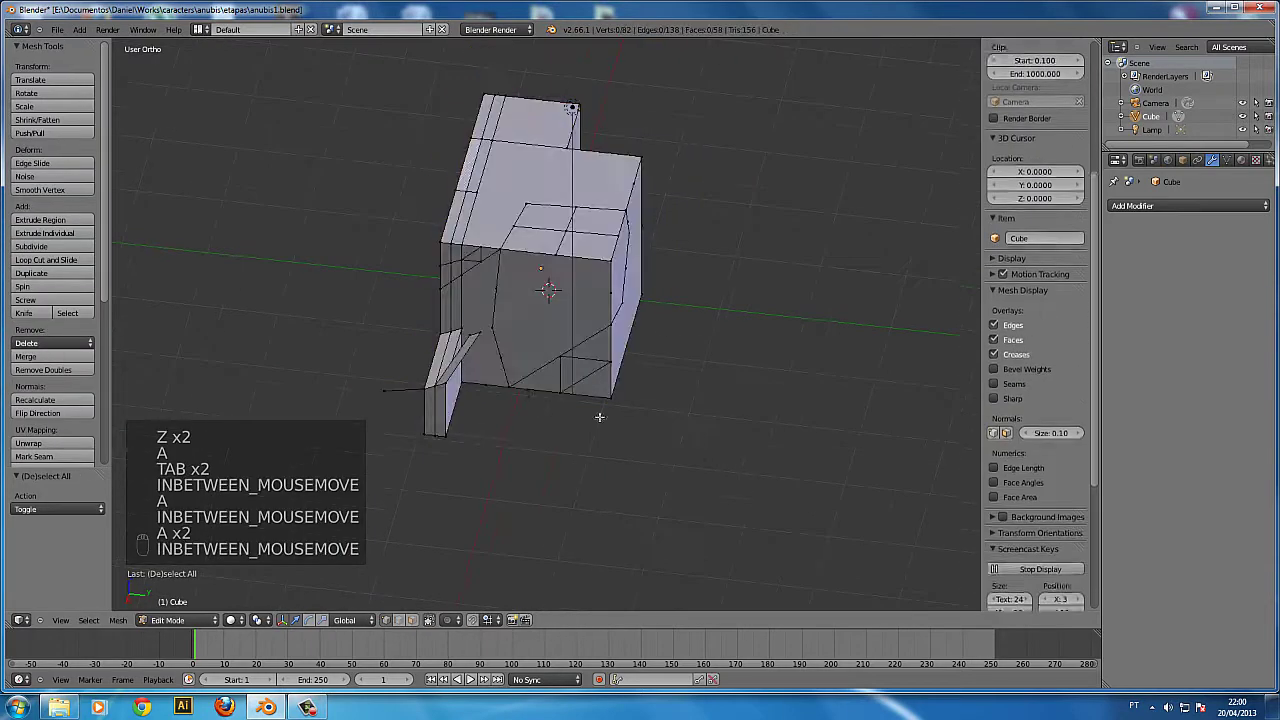
pyautogui.press('a')
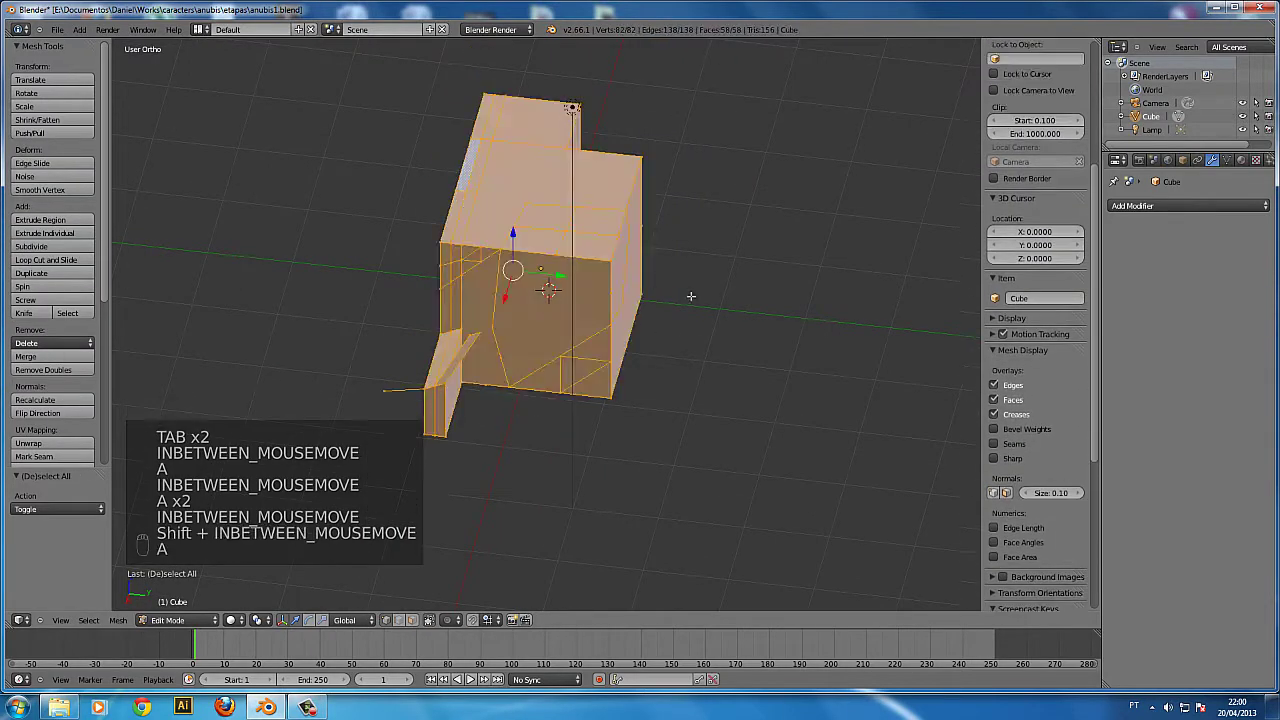
pyautogui.press('a')
# - Try box-selecting the end faces of the large extruded block in wireframe shading from several angles
pyautogui.press('z')
pyautogui.press('b')
pyautogui.press('b')
pyautogui.moveTo(556, 198); pyautogui.dragTo(643, 246)
pyautogui.moveTo(737, 294); pyautogui.dragTo(591, 266, button='middle')
pyautogui.press('a')
pyautogui.press('b')
pyautogui.press('b')
pyautogui.press('b')
pyautogui.moveTo(580, 254); pyautogui.dragTo(628, 292)
pyautogui.moveTo(628, 292); pyautogui.dragTo(569, 278, button='middle')
pyautogui.press('a')
pyautogui.press('b')
pyautogui.moveTo(543, 262); pyautogui.dragTo(614, 300)
pyautogui.moveTo(614, 300); pyautogui.dragTo(803, 137, button='middle')
pyautogui.press('a')
# - Box-select the large extruded block's end faces and place a duplicate offset by X -1.112, Y -0.239, Z 0.524
pyautogui.press('b')
pyautogui.moveTo(803, 137); pyautogui.dragTo(711, 280)
pyautogui.press('b')
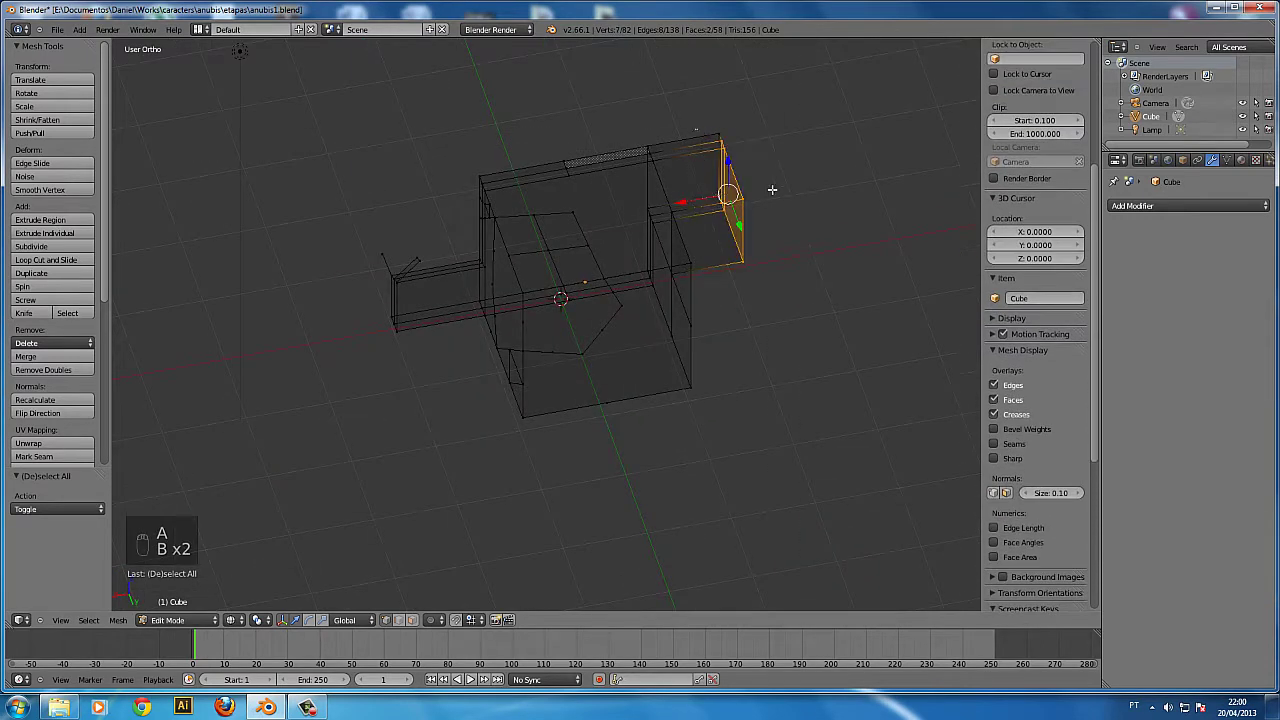
pyautogui.press('z')
pyautogui.scroll(-2, 697, 340)
pyautogui.hotkey('shift', 'd')
pyautogui.click(820, 387)
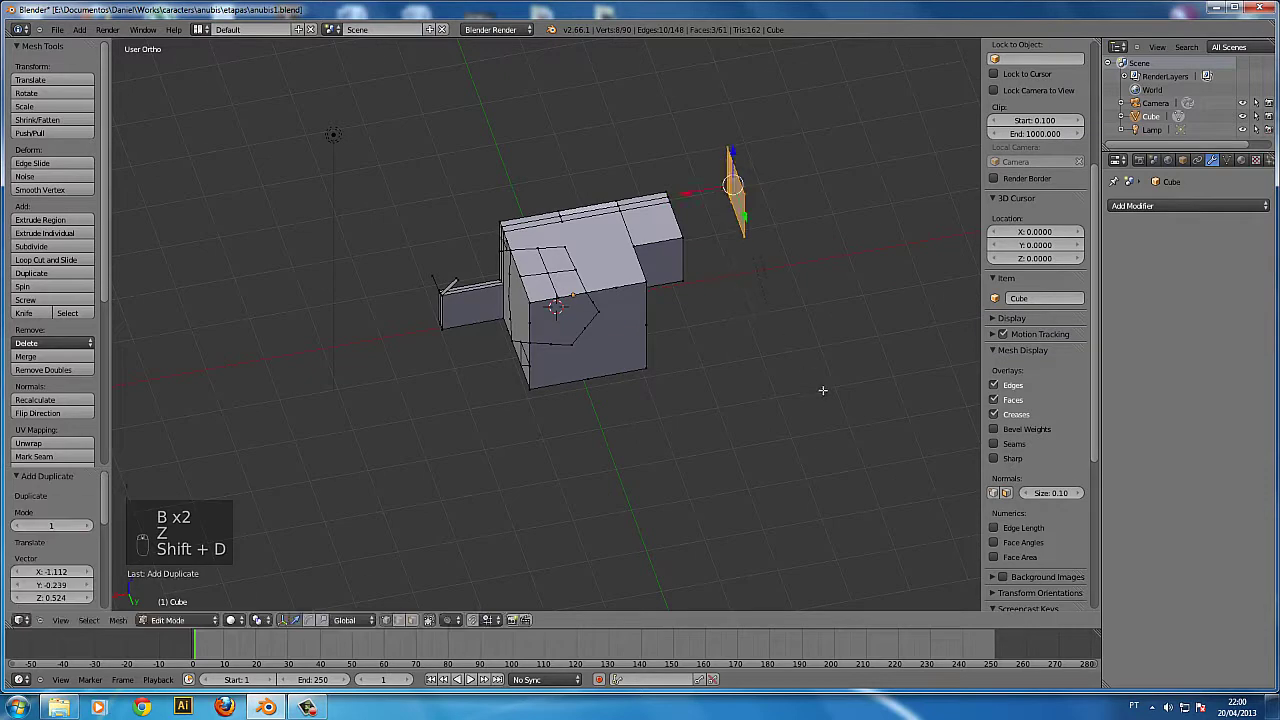
# - Enlarge the duplicated faces to about twice their size, clear the selection, and check the mesh in wireframe and solid shading
pyautogui.press('r')
pyautogui.click(720, 540)
pyautogui.moveTo(720, 540); pyautogui.dragTo(671, 391, button='middle')
pyautogui.press('z')
pyautogui.press('a')
pyautogui.moveTo(871, 337); pyautogui.dragTo(657, 351, button='middle')
pyautogui.press('z')
pyautogui.press('z')
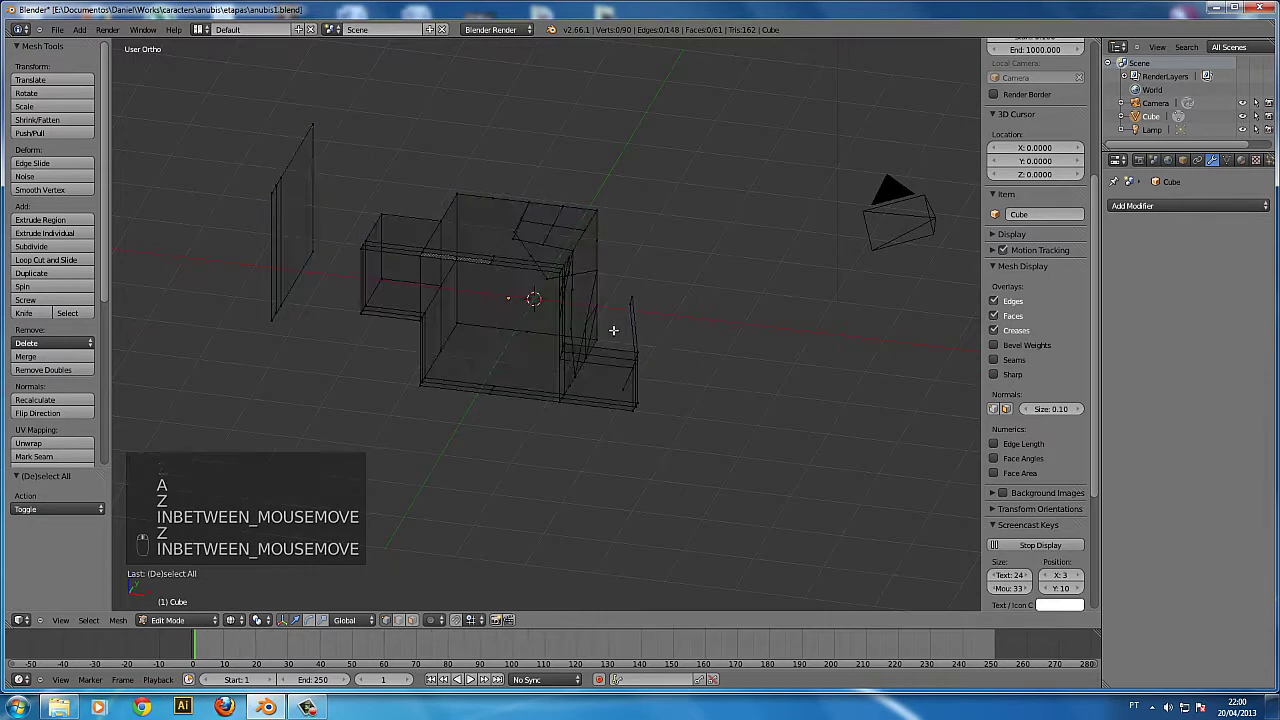
pyautogui.press('z')
pyautogui.moveTo(571, 333)
pyautogui.mouseDown(button='middle')
pyautogui.moveTo(600, 380)
pyautogui.moveTo(677, 263)
pyautogui.moveTo(640, 323)
pyautogui.moveTo(443, 314)
pyautogui.mouseUp(button='middle')
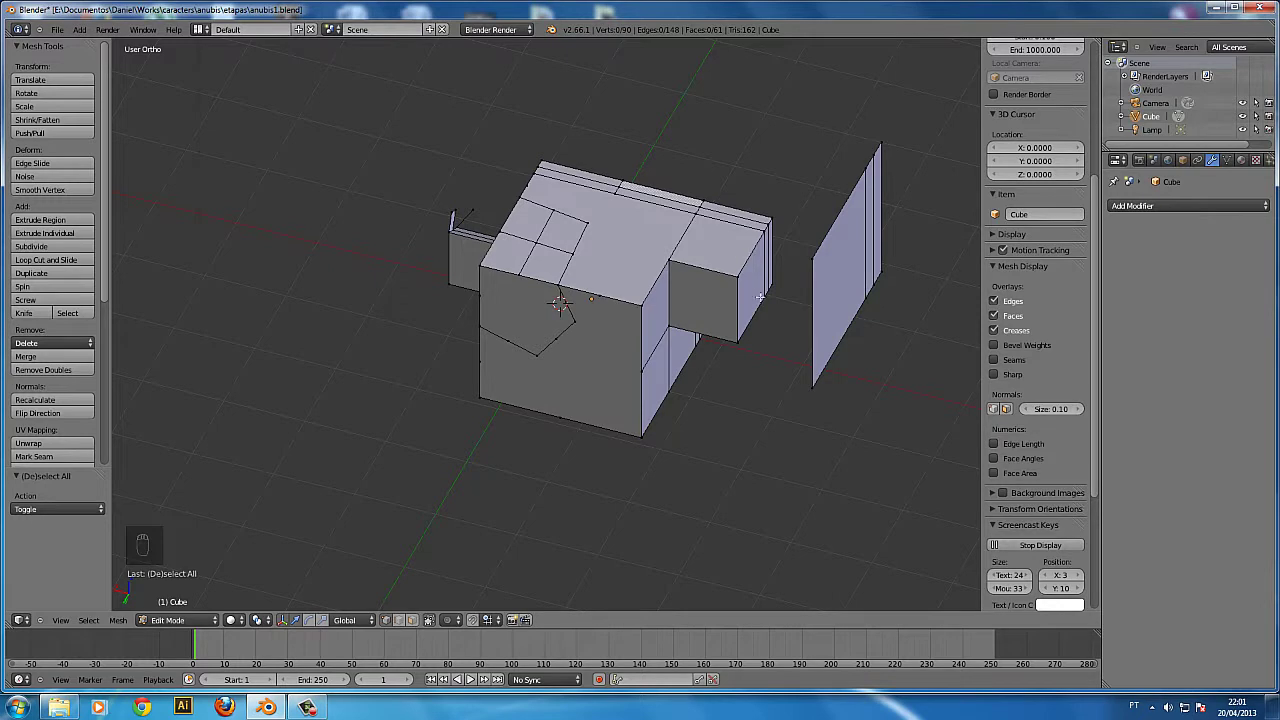
# - Try to slide the cube's upper corner vertex along its vertical edge, and clear the selection
pyautogui.moveTo(812, 279); pyautogui.dragTo(700, 270, button='middle')
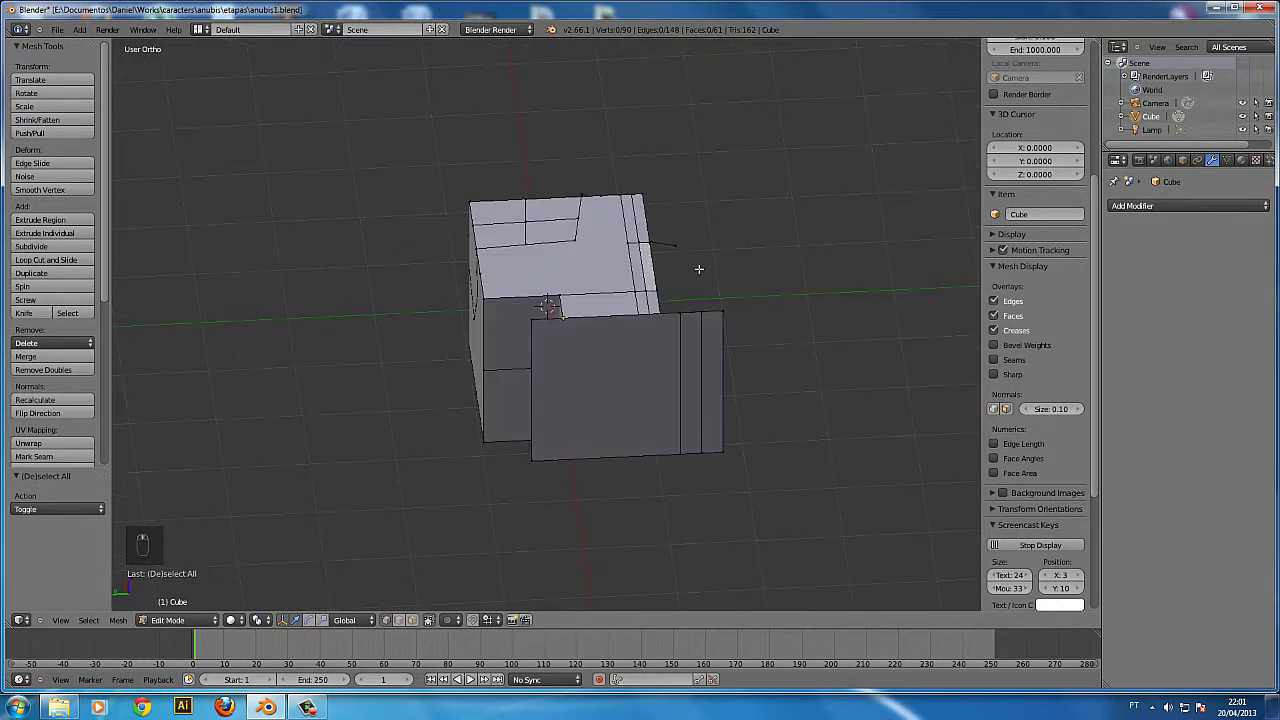
pyautogui.rightClick(533, 319)
pyautogui.scroll(3, 559, 388)
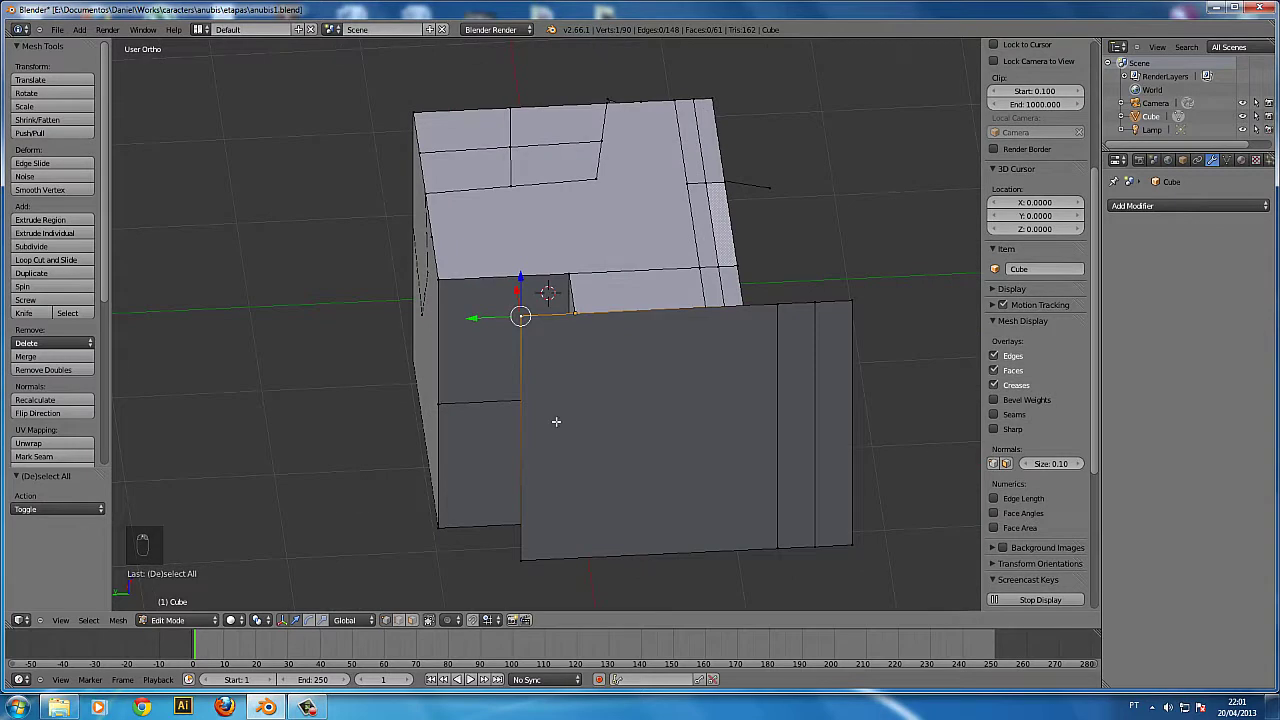
pyautogui.moveTo(458, 296); pyautogui.dragTo(507, 378, button='middle')
pyautogui.rightClick(518, 376)
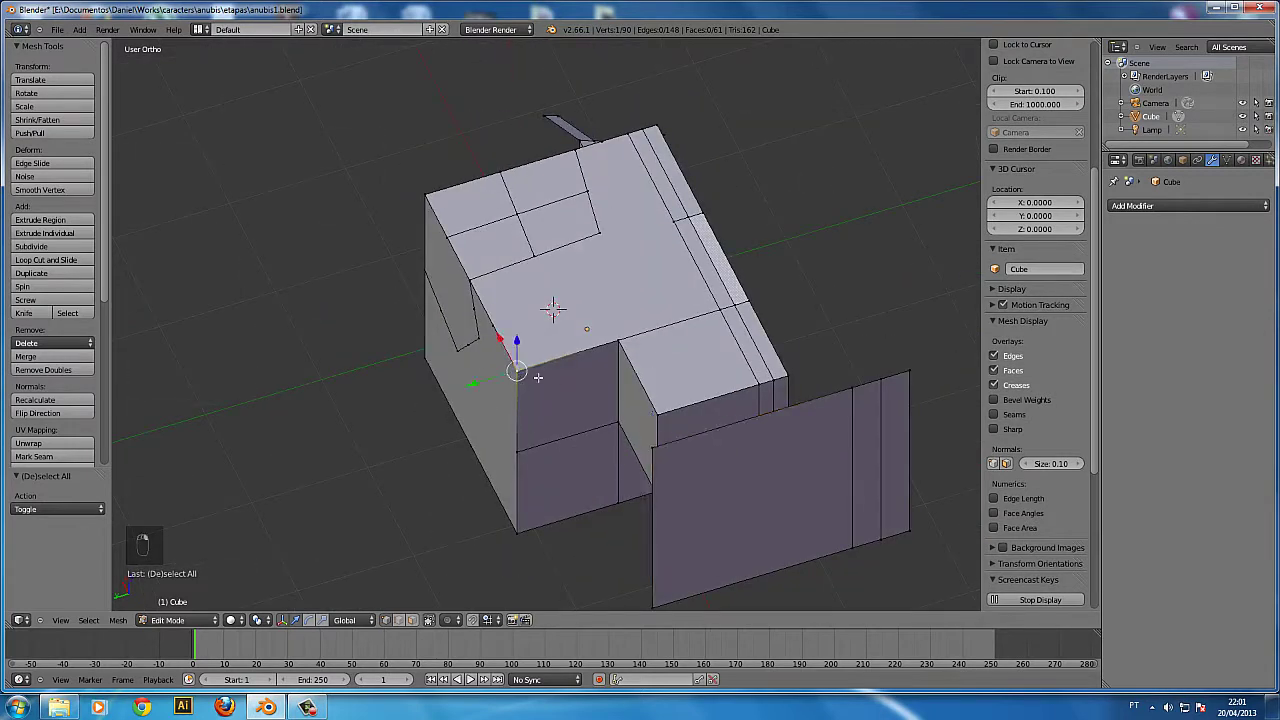
pyautogui.press('g')
pyautogui.press('g')
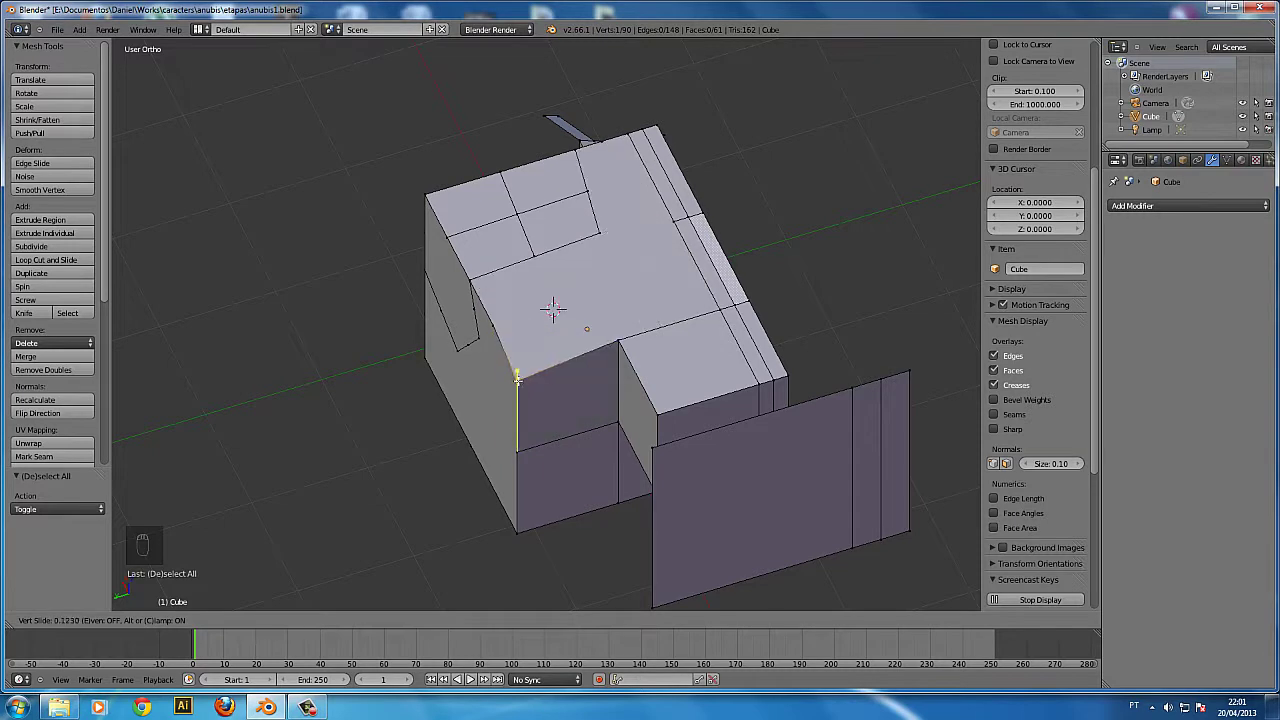
pyautogui.click(521, 380)
pyautogui.moveTo(521, 380); pyautogui.dragTo(590, 392, button='middle')
pyautogui.press('a')
# - Select the two end vertices of a knife-cut edge on the top face and try to slide that edge
pyautogui.rightClick(589, 274)
pyautogui.keyDown('shift'); pyautogui.rightClick(556, 338); pyautogui.keyUp('shift')
pyautogui.press('g')
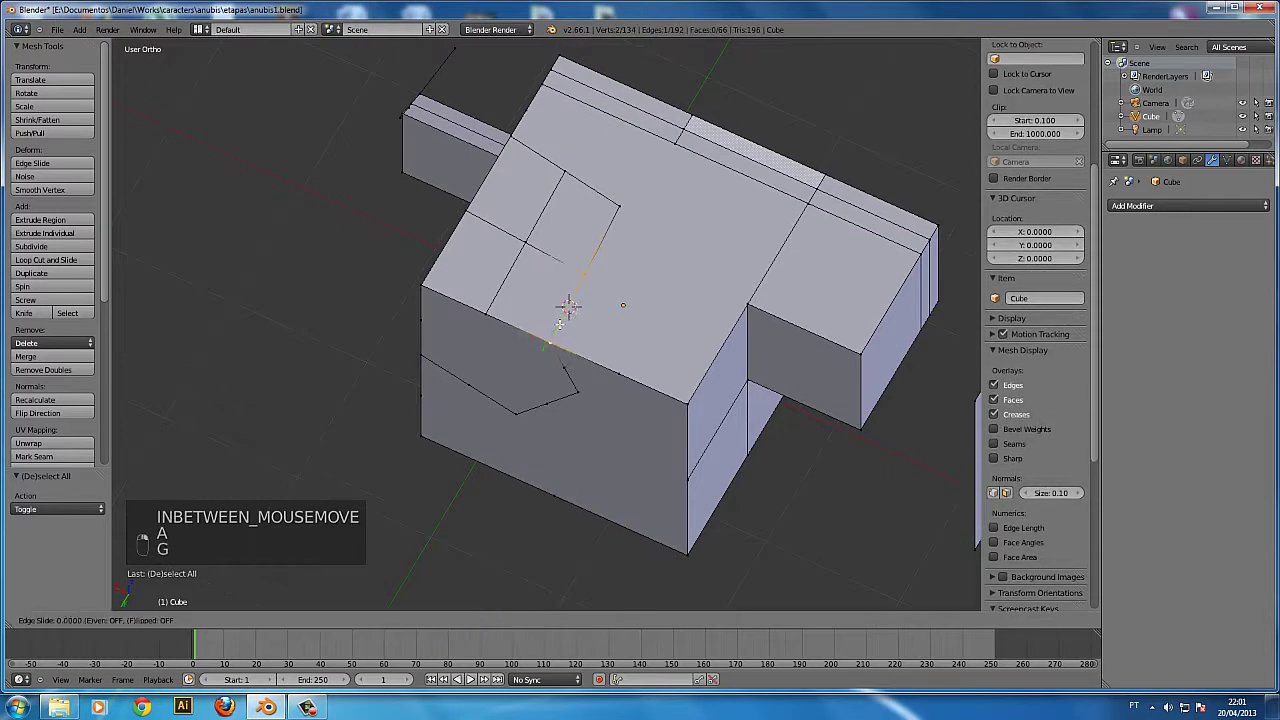
pyautogui.rightClick(568, 306)
pyautogui.keyDown('shift'); pyautogui.moveTo(647, 392); pyautogui.dragTo(502, 231, button='middle'); pyautogui.keyUp('shift')
pyautogui.press('a')
# - Select the two vertices of the cube's vertical corner edge and try to slide the edge along the adjacent faces
pyautogui.rightClick(549, 270)
pyautogui.keyDown('shift'); pyautogui.rightClick(549, 394); pyautogui.keyUp('shift')
pyautogui.moveTo(550, 400); pyautogui.dragTo(522, 354, button='middle')
pyautogui.press('g')
pyautogui.press('g')
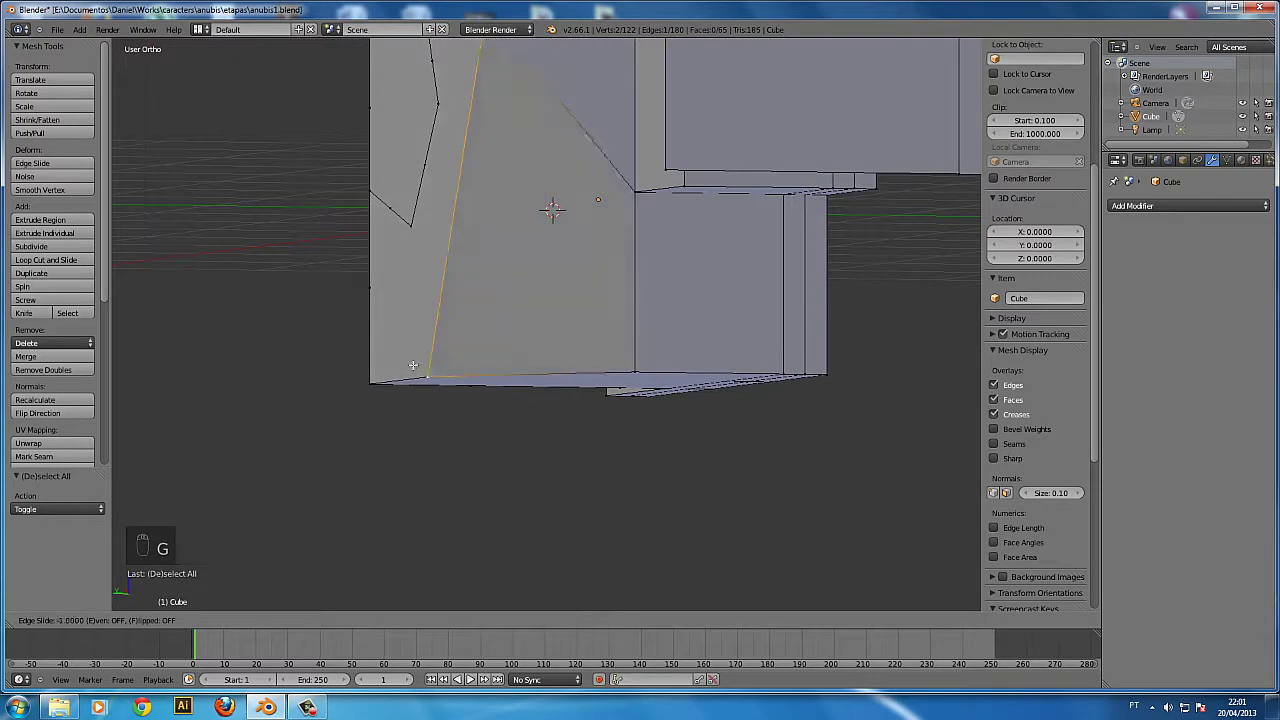
pyautogui.rightClick(466, 343)
# - Try to move the vertical corner edge freely, and clear the selection
pyautogui.moveTo(466, 343); pyautogui.dragTo(661, 317, button='middle')
pyautogui.press('g')
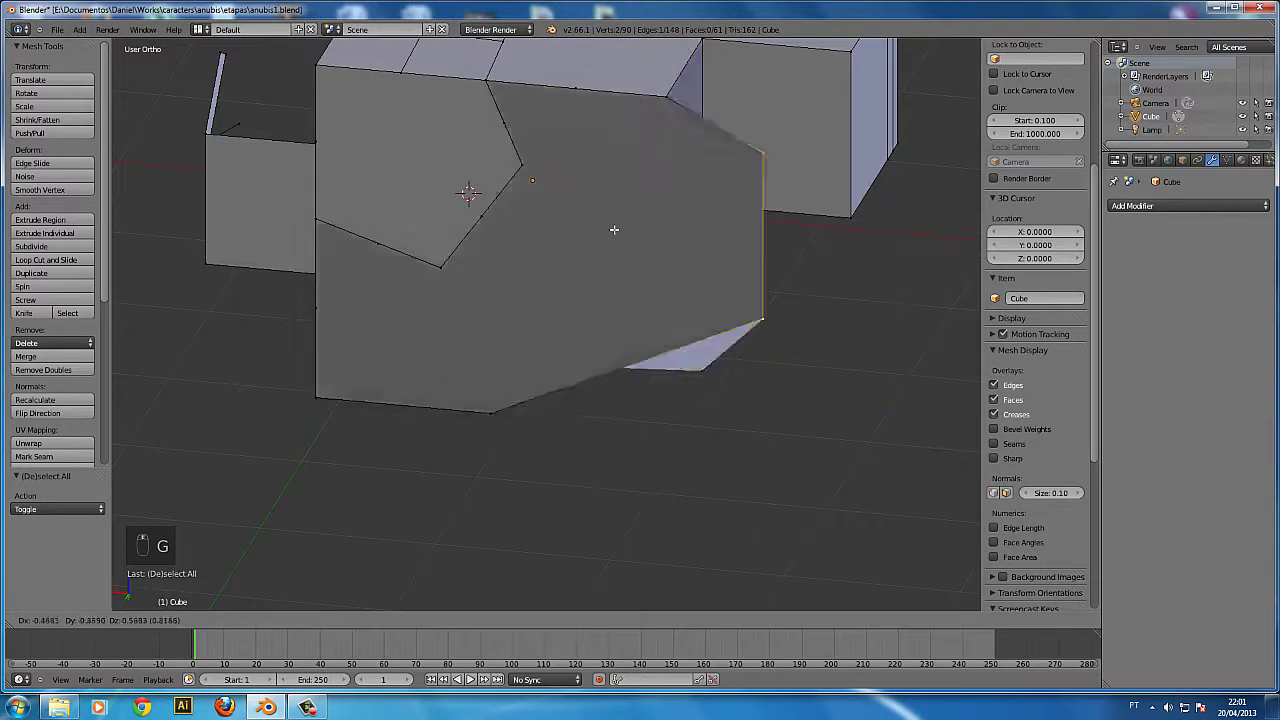
pyautogui.rightClick(722, 282)
pyautogui.moveTo(814, 274); pyautogui.dragTo(757, 284, button='middle')
pyautogui.scroll(-8, 757, 283)
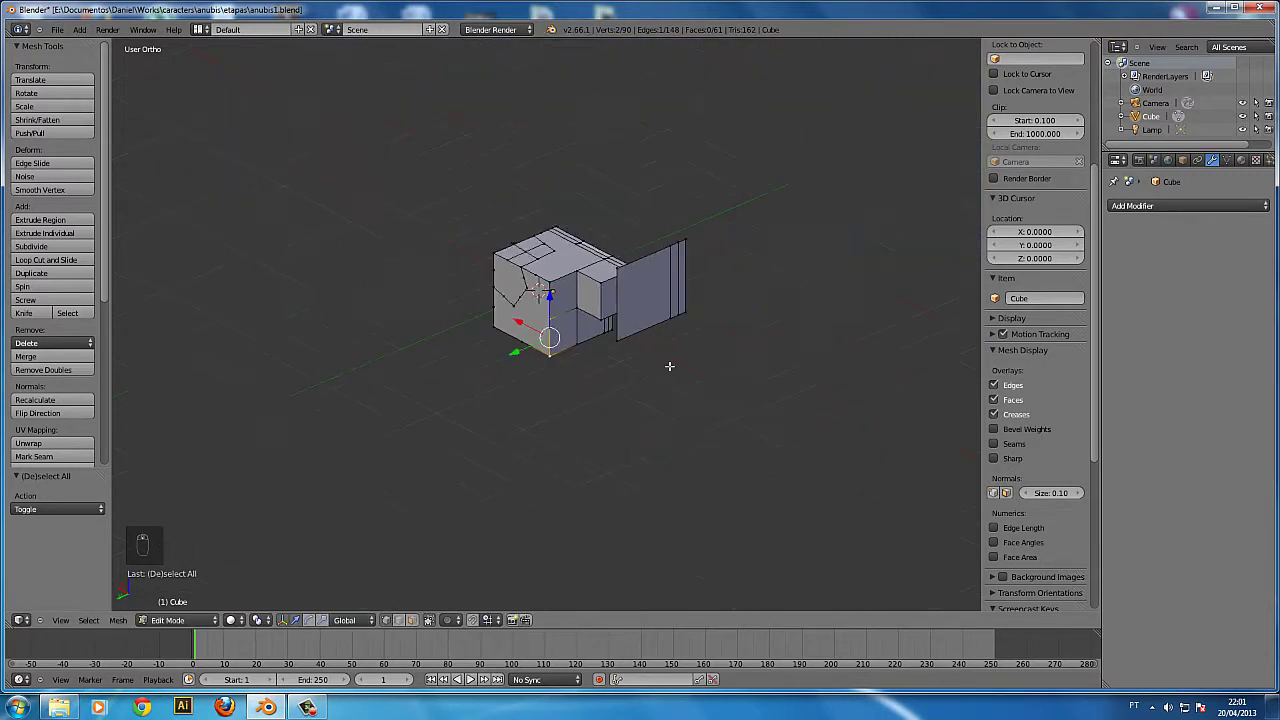
pyautogui.press('a')
# - Check the mesh in wireframe, return to Object Mode, and view the object from the front and the back
pyautogui.scroll(4, 640, 360)
pyautogui.press('z')
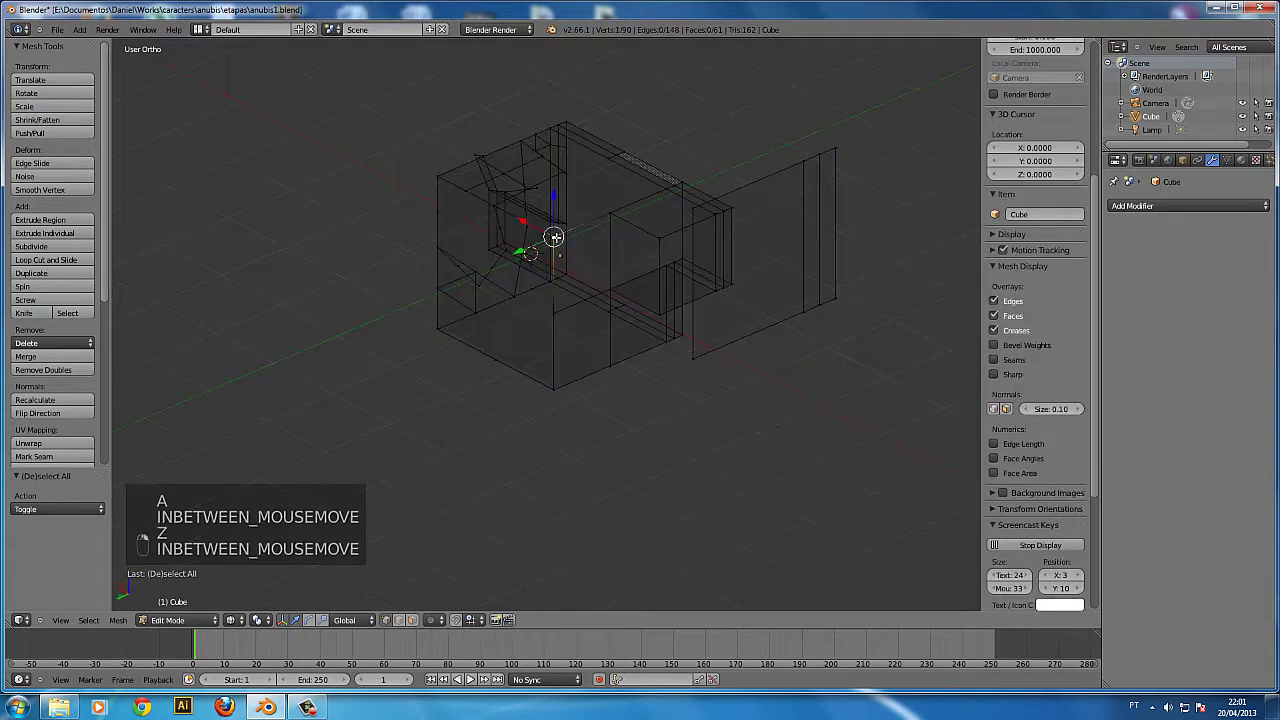
pyautogui.press('z')
pyautogui.moveTo(680, 299); pyautogui.dragTo(683, 289, button='middle')
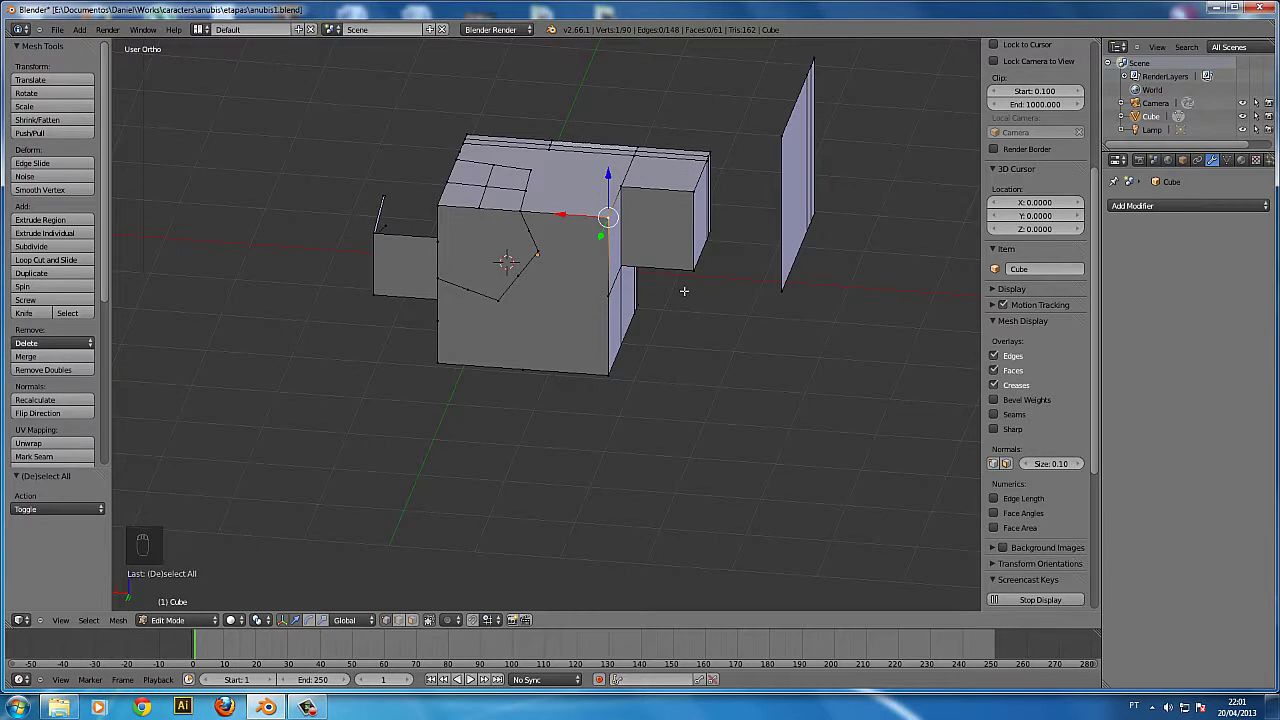
pyautogui.press('Tab')
pyautogui.moveTo(714, 286); pyautogui.dragTo(695, 263, button='middle')
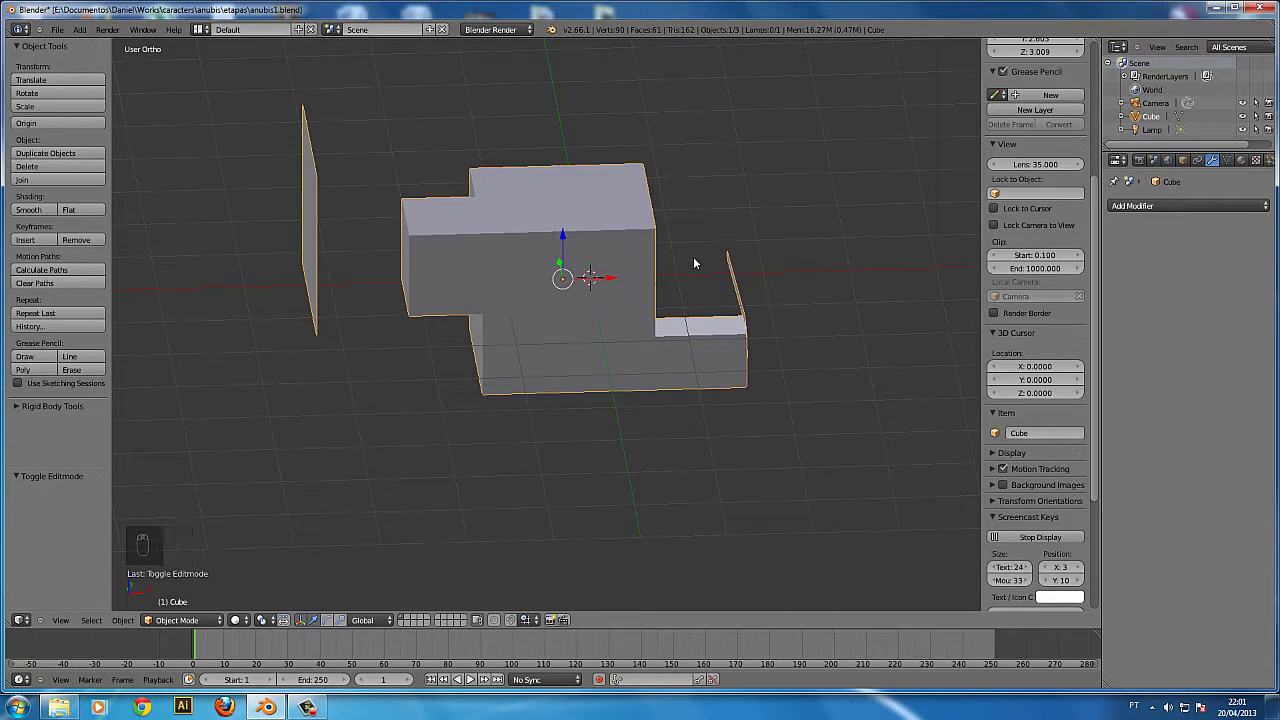
pyautogui.press('KP_1')
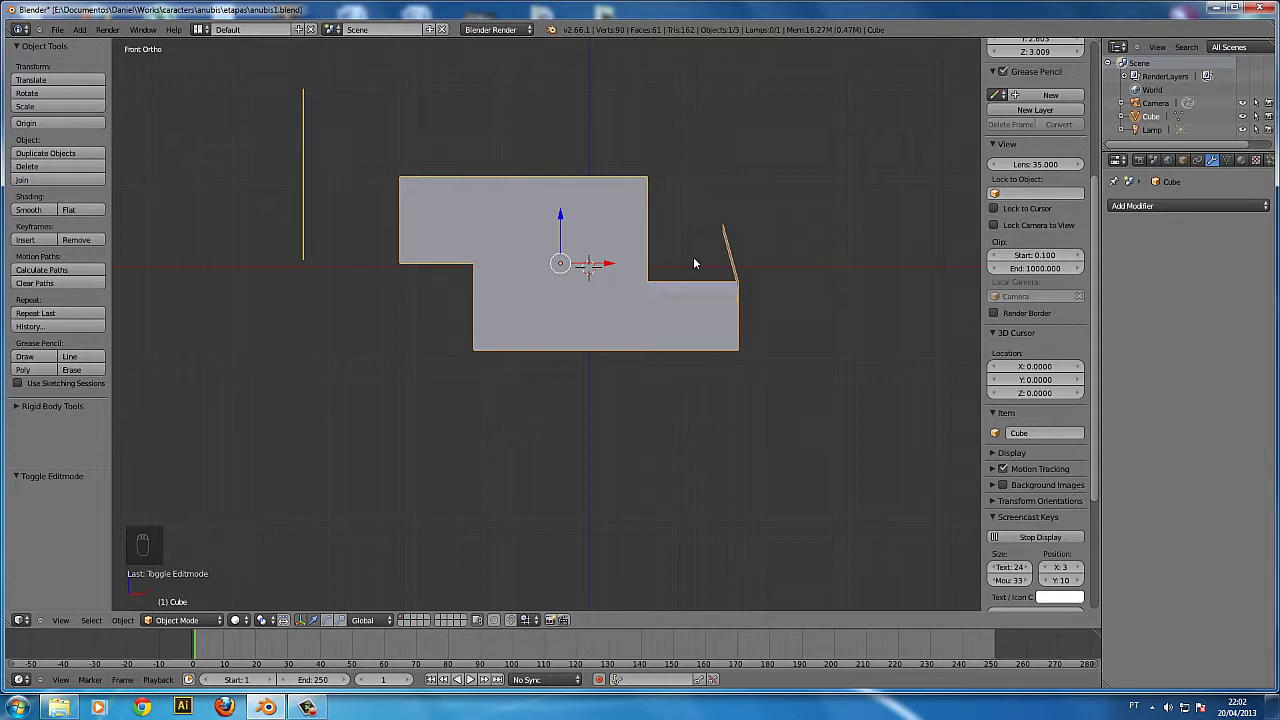
pyautogui.press('ctrl+KP_1')
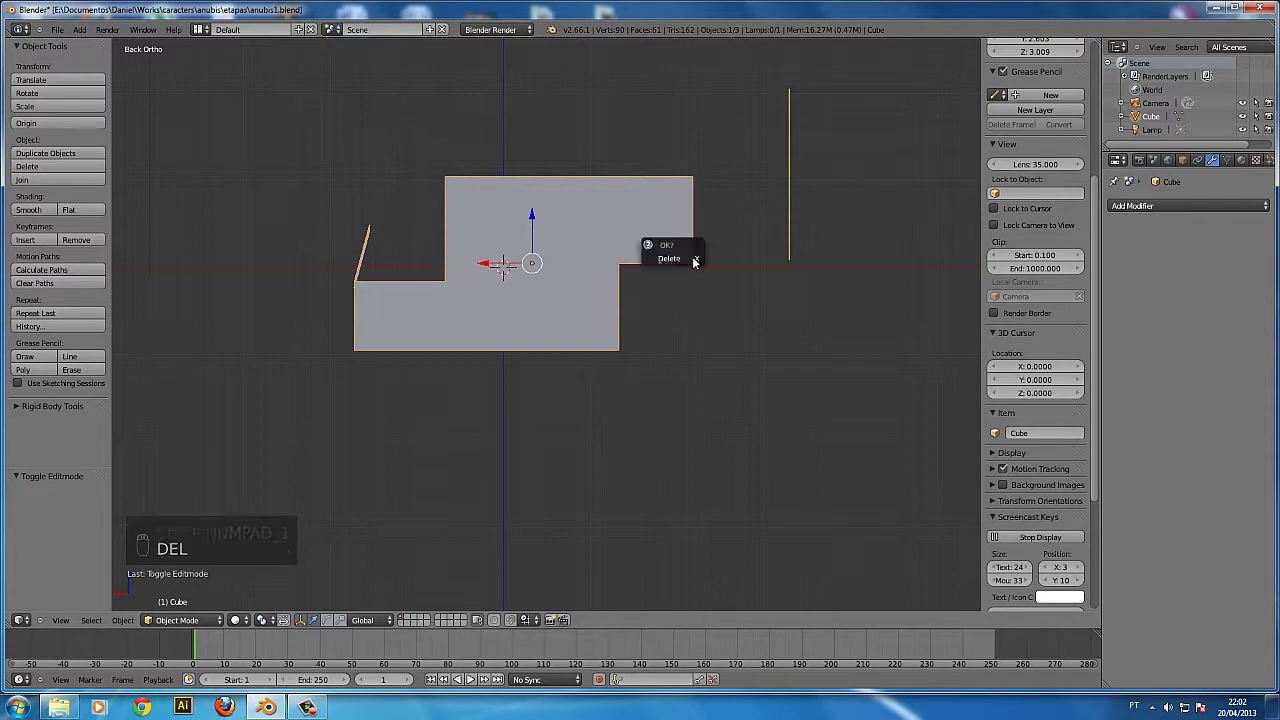
# - Delete the edited cube and add a Monkey mesh in its place
pyautogui.press('Delete')
pyautogui.hotkey('shift', 'a')
pyautogui.moveTo(558, 315)
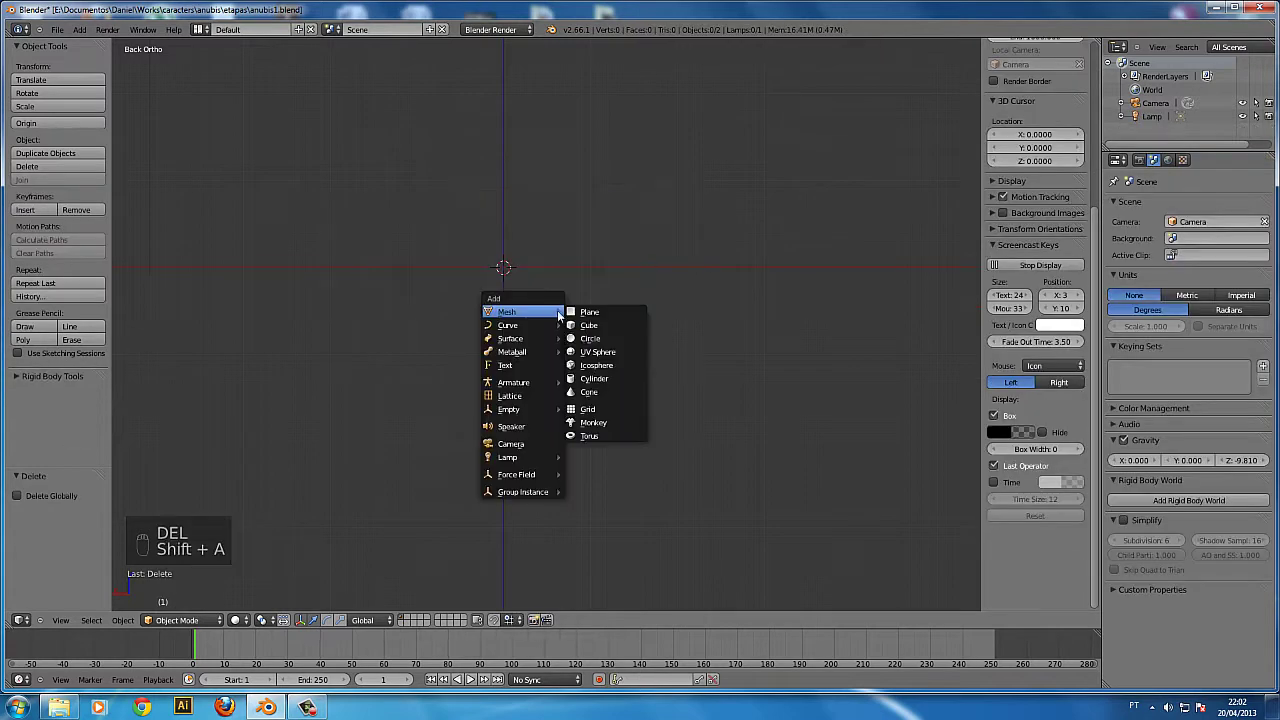
pyautogui.click(593, 422)
# - View the monkey orthographically from the front, back, right, left, top and bottom
pyautogui.press('KP_1')
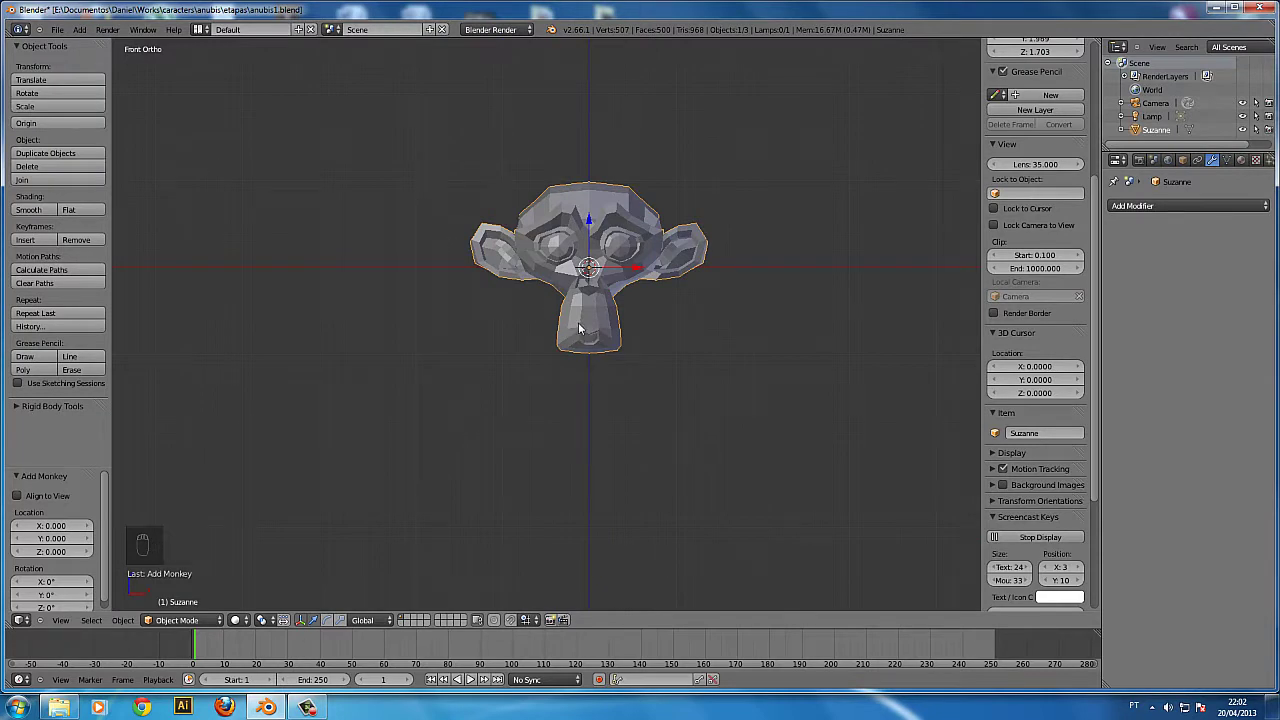
pyautogui.press('ctrl+KP_1')
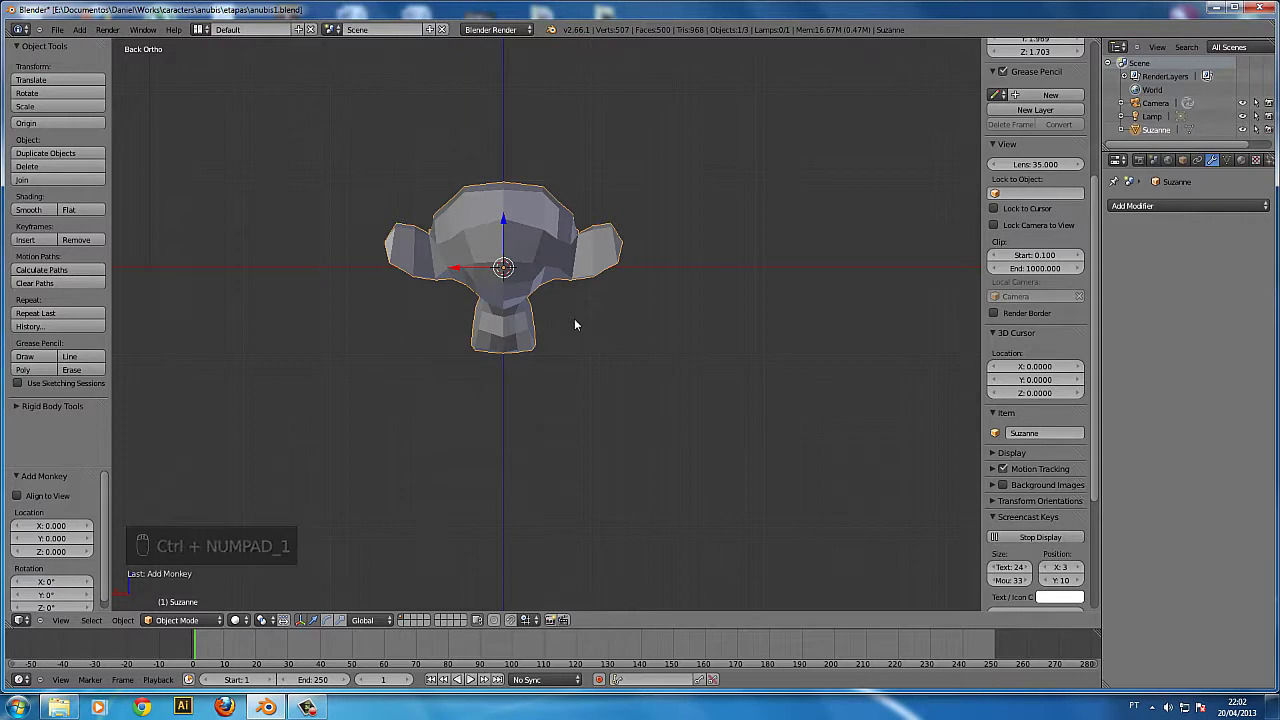
pyautogui.press('KP_3')
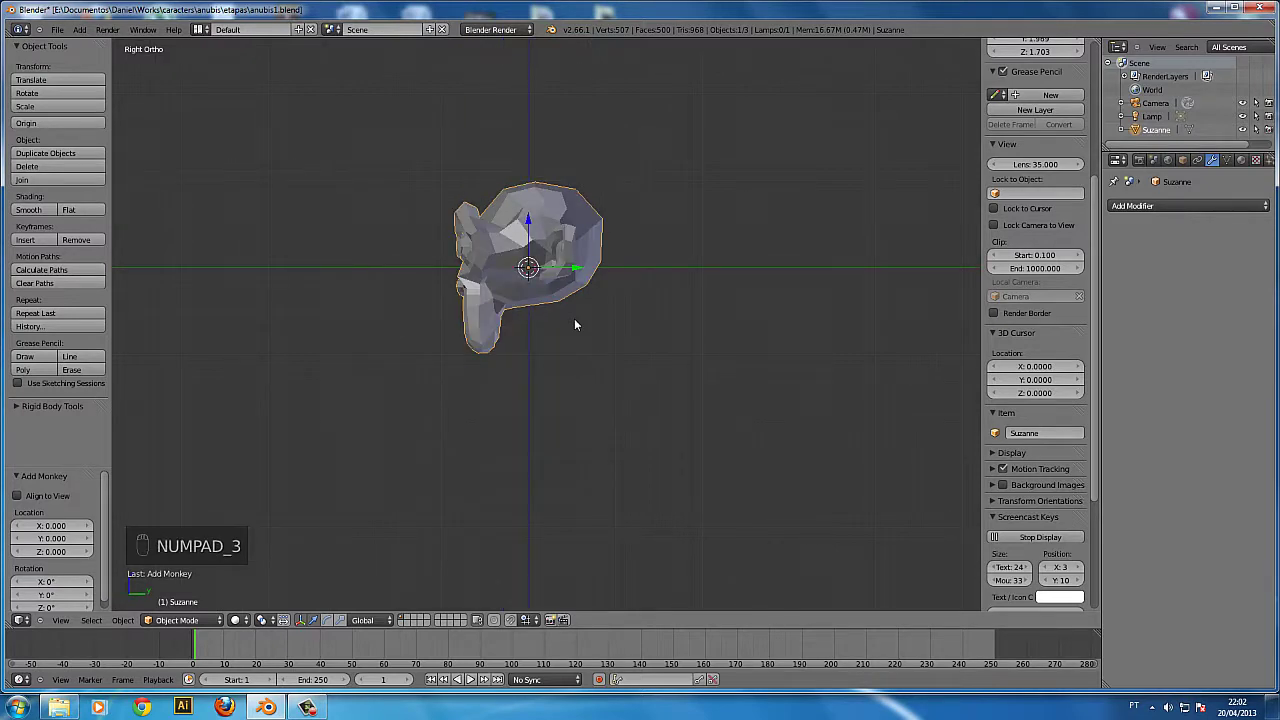
pyautogui.press('KP_3')
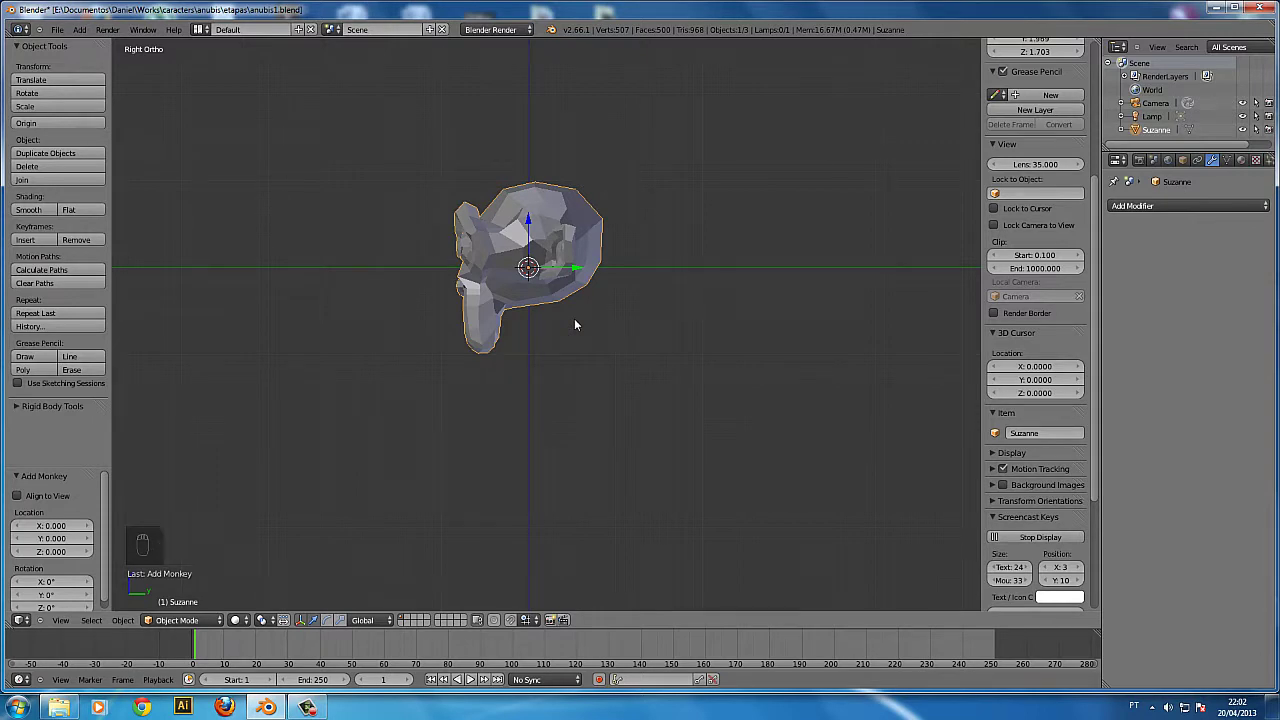
pyautogui.press('ctrl+KP_3')
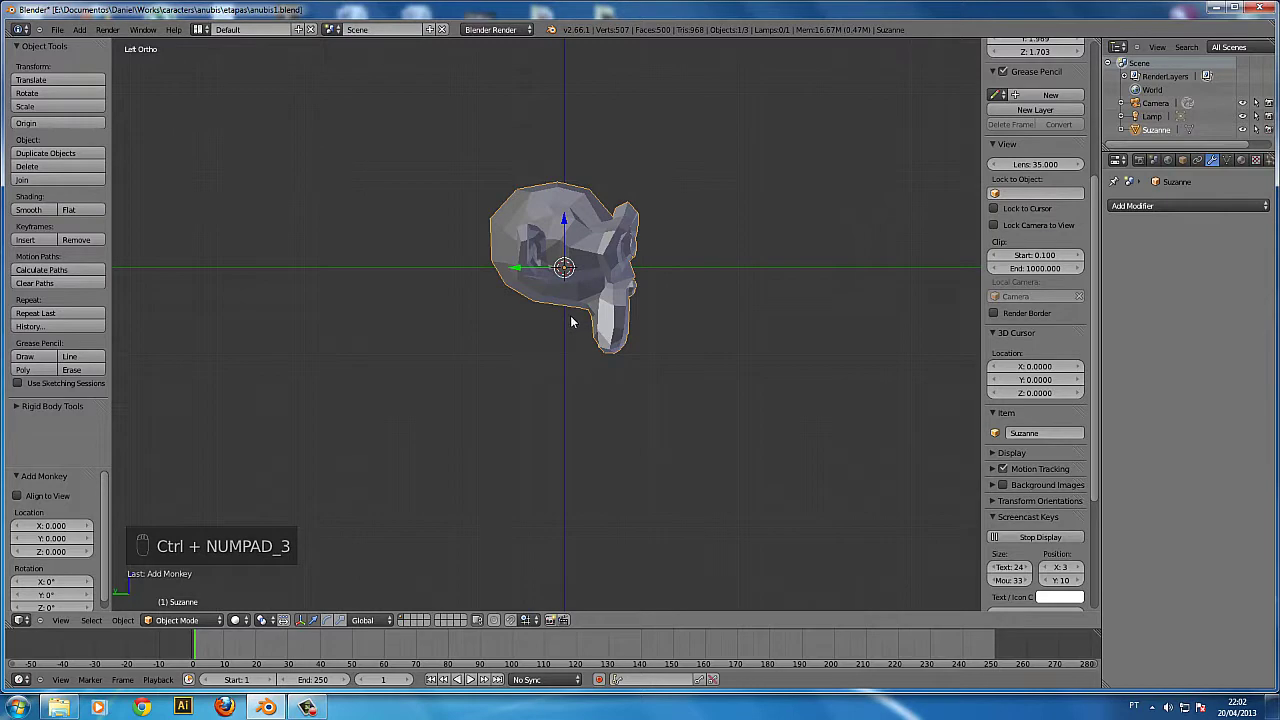
pyautogui.press('KP_7')
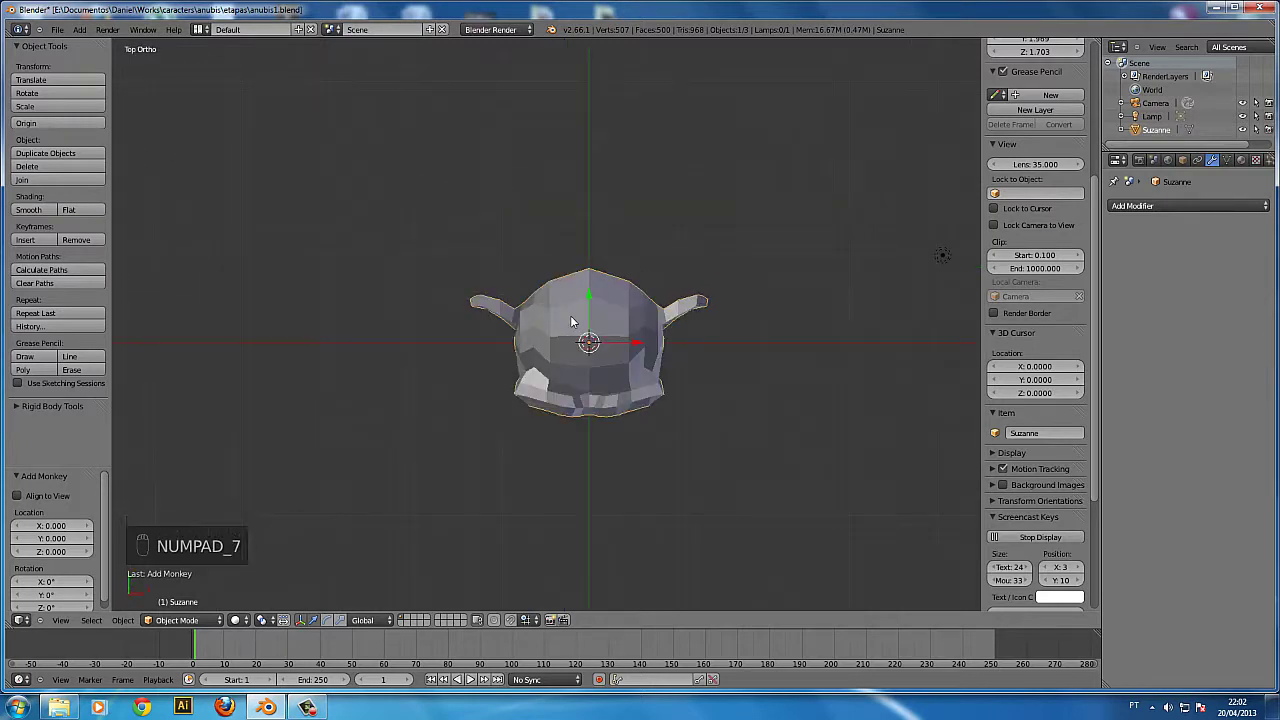
pyautogui.press('ctrl+KP_7')
# - Toggle the monkey's selection, inspect it at an angle in wireframe and solid display, and leave it deselected
pyautogui.press('a')
pyautogui.moveTo(639, 166)
pyautogui.mouseDown(button='middle')
pyautogui.moveTo(552, 323)
pyautogui.moveTo(561, 297)
pyautogui.moveTo(594, 327)
pyautogui.moveTo(599, 314)
pyautogui.moveTo(663, 331)
pyautogui.mouseUp(button='middle')
pyautogui.press('a')
pyautogui.press('a')
pyautogui.rightClick(592, 308)
pyautogui.press('z')
pyautogui.press('z')
pyautogui.press('a')
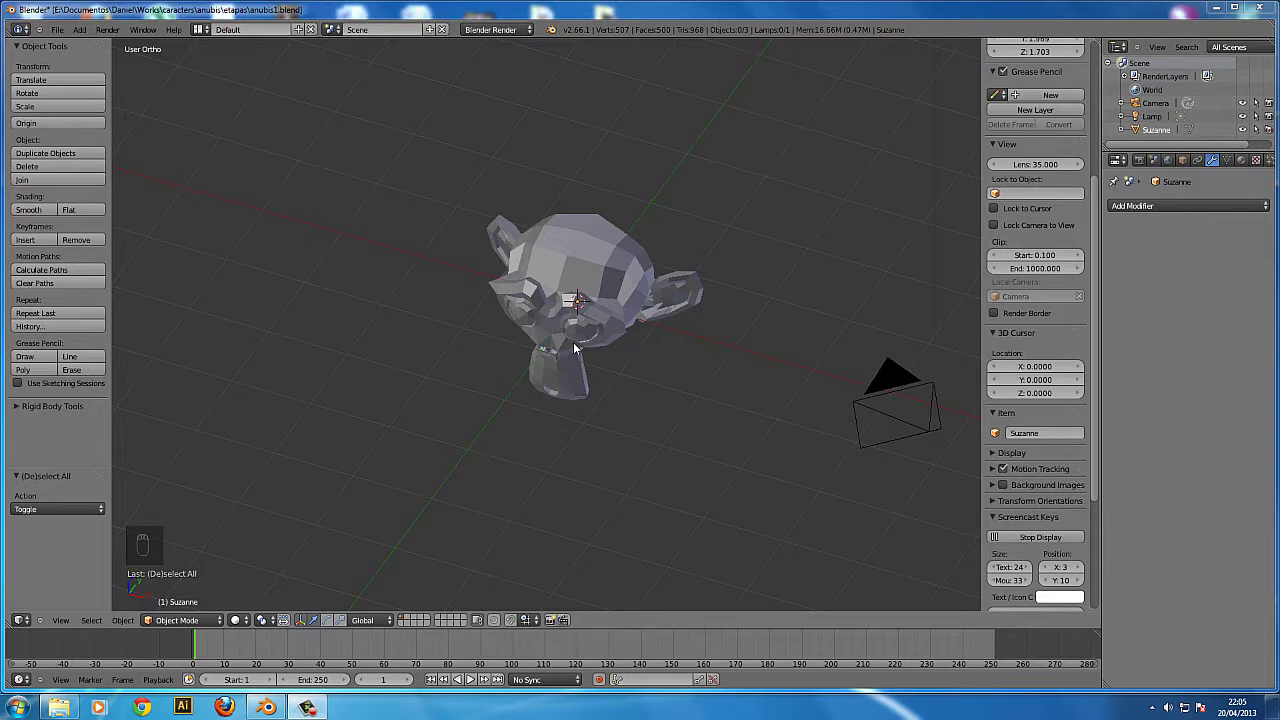
# - Select the monkey and delete it from the scene
pyautogui.rightClick(533, 292)
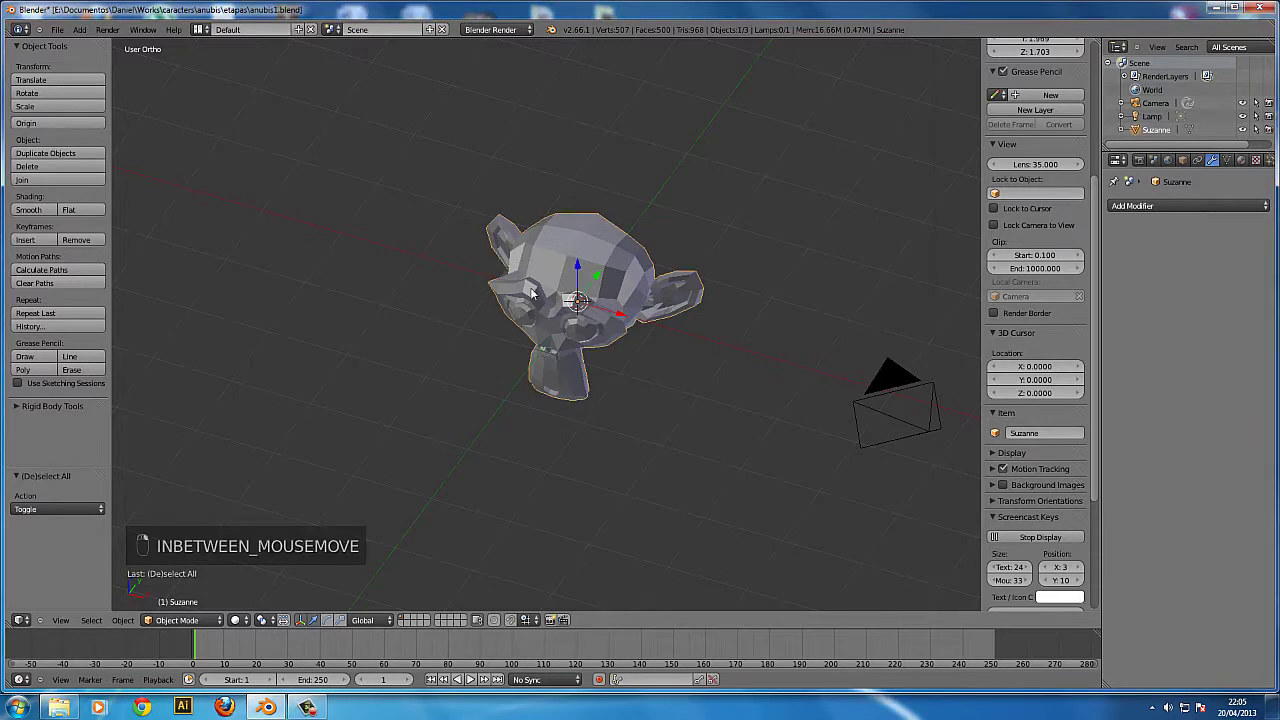
pyautogui.press('Delete')
pyautogui.click(588, 343)
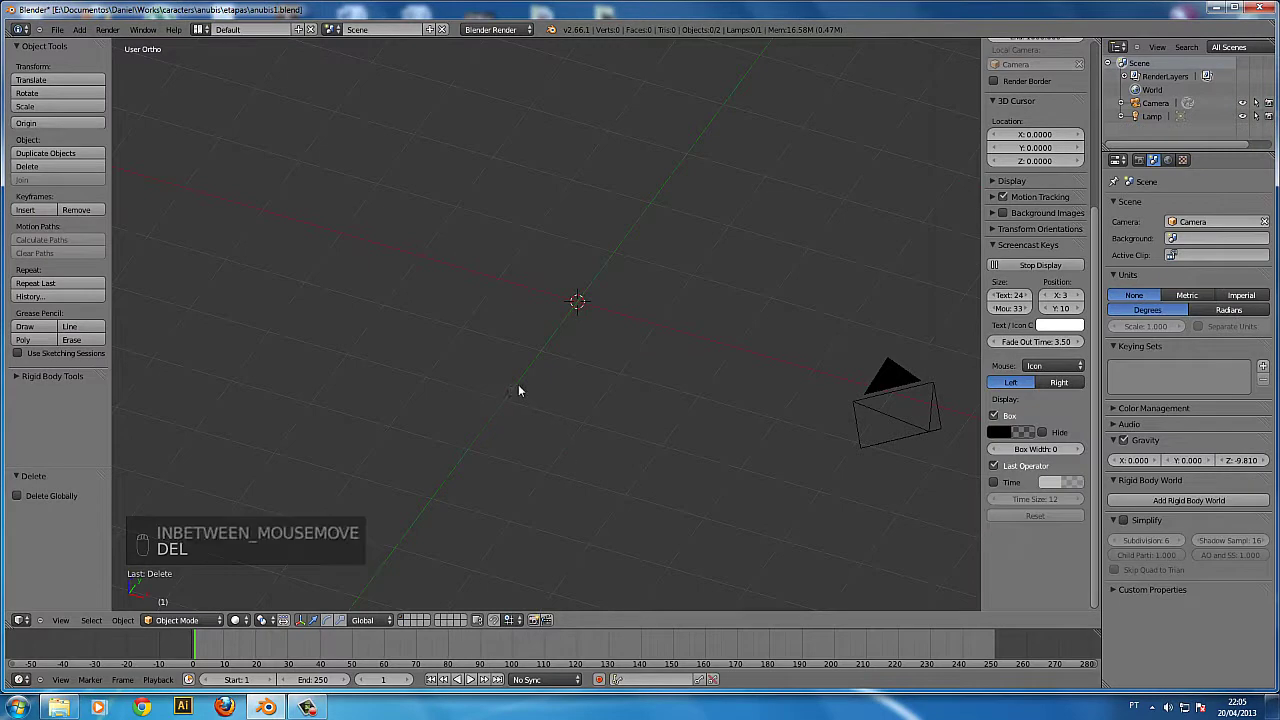
# - Add a Plane mesh and scale it up uniformly by about 1.443
pyautogui.hotkey('shift', 'a')
pyautogui.moveTo(518, 387)
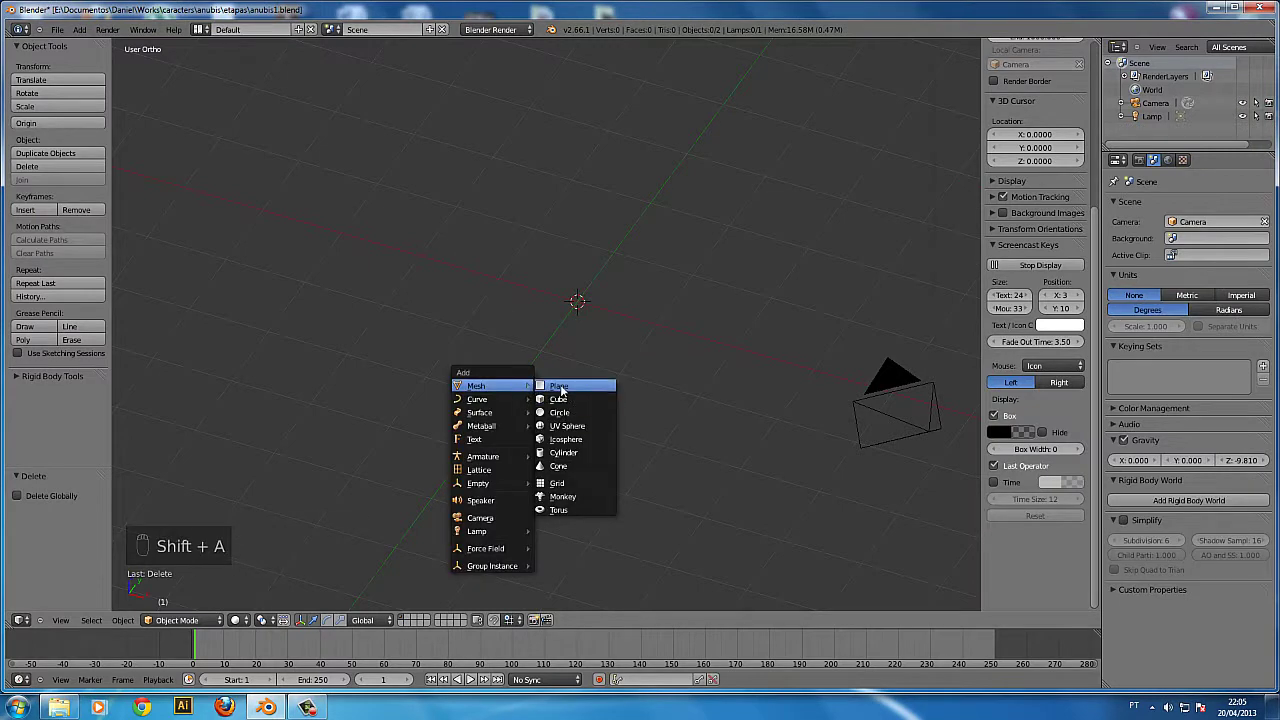
pyautogui.click(561, 390)
pyautogui.press('s')
pyautogui.click(606, 386)
# - Rotate the plane about 54.7° around the Y axis and about -50.1° around the Z axis
pyautogui.moveTo(549, 314); pyautogui.dragTo(655, 268, button='middle')
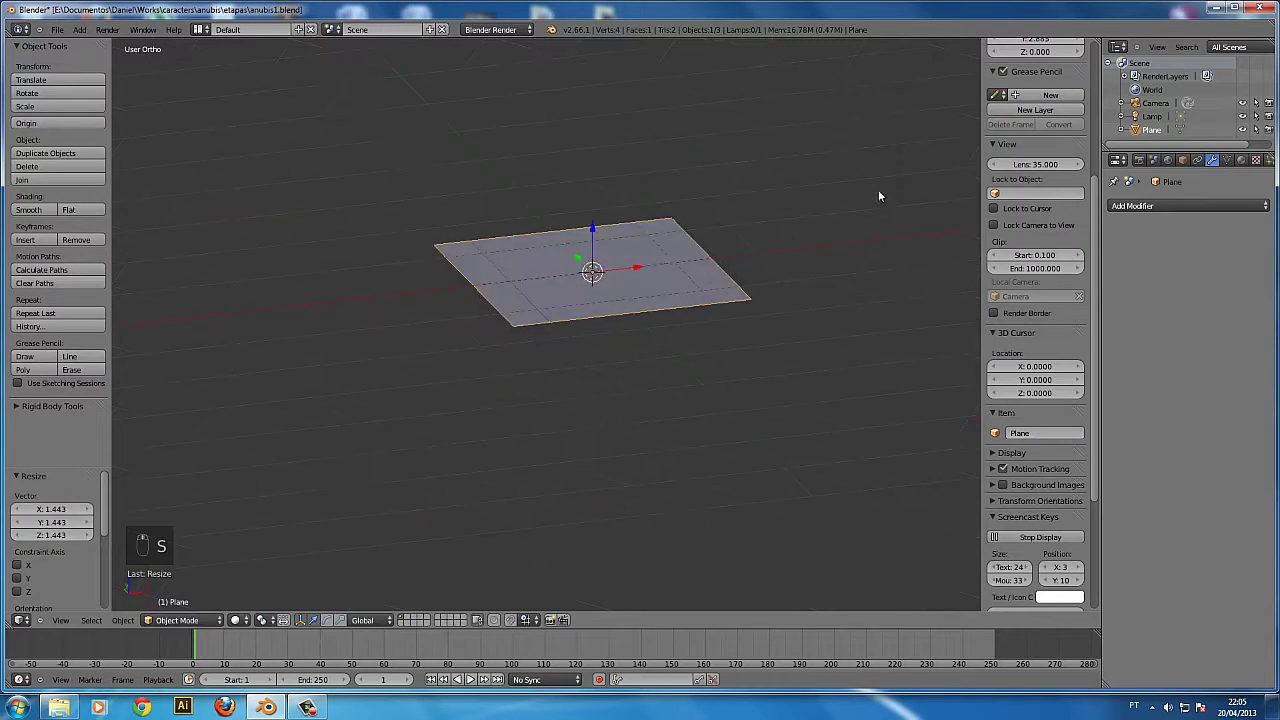
pyautogui.moveTo(878, 188); pyautogui.dragTo(838, 187, button='middle')
pyautogui.press('r')
pyautogui.press('y')
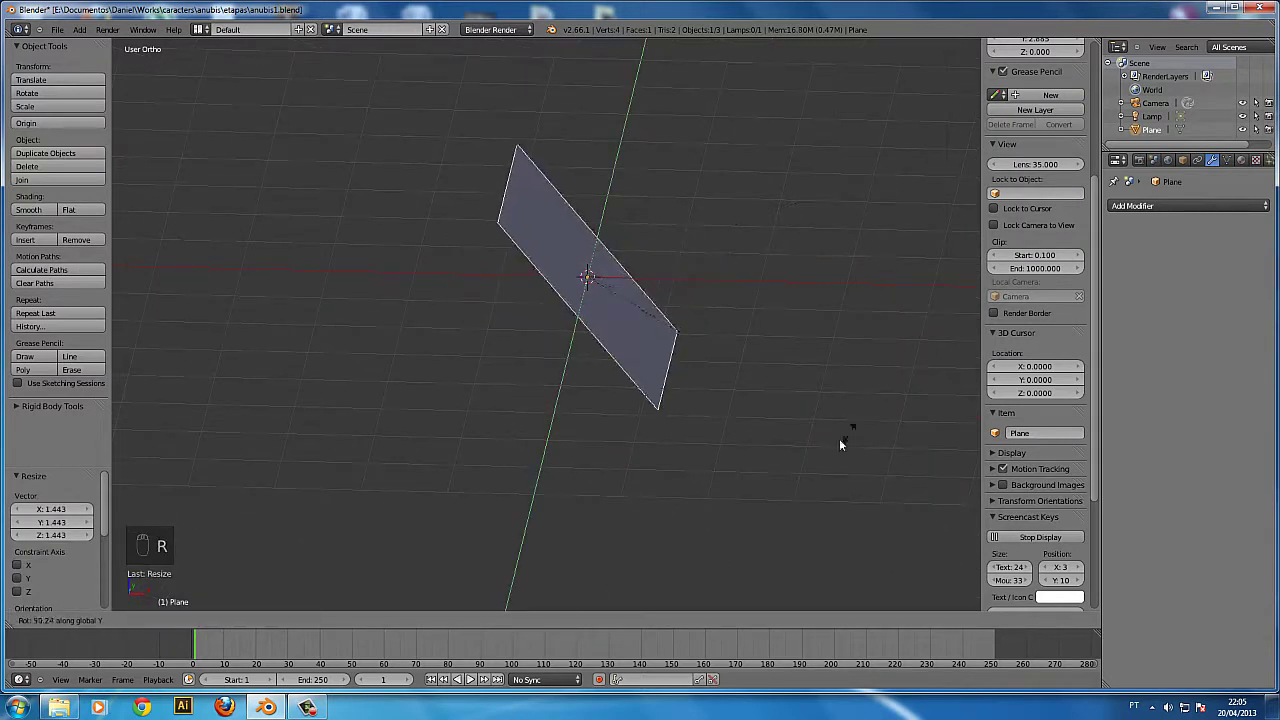
pyautogui.click(788, 385)
pyautogui.moveTo(788, 385); pyautogui.dragTo(759, 436, button='middle')
pyautogui.press('r')
pyautogui.press('z')
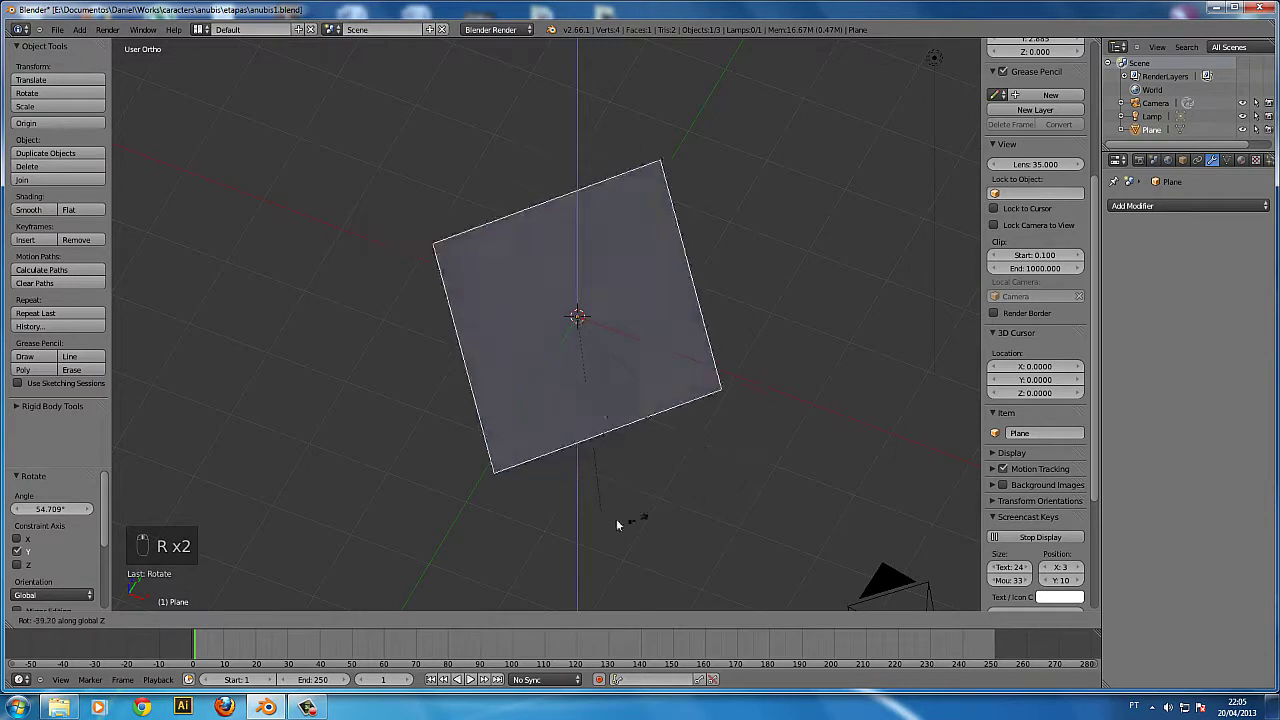
pyautogui.click(599, 518)
# - Move the tilted plane freely away from the 3D cursor and deselect it
pyautogui.moveTo(599, 518); pyautogui.dragTo(728, 405, button='middle')
pyautogui.press('g')
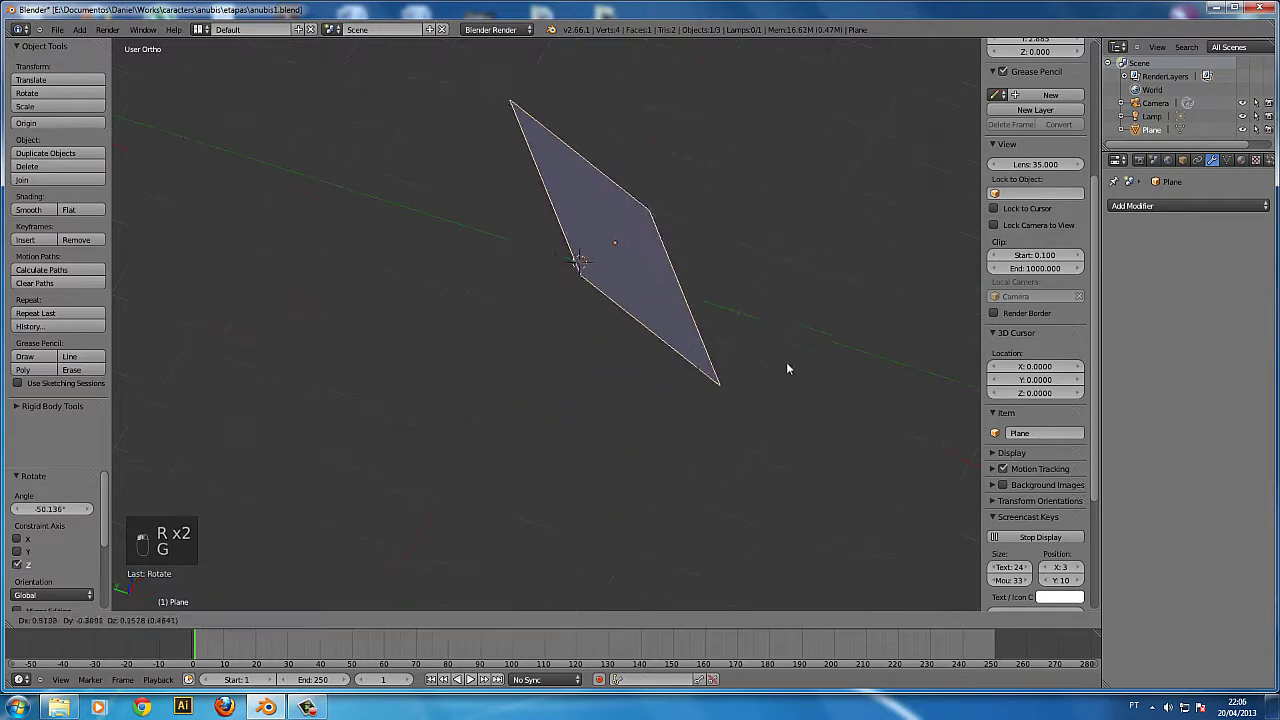
pyautogui.click(838, 346)
pyautogui.press('a')
# - Add a Cube mesh beside the tilted plane and scale it down uniformly by about 0.487
pyautogui.moveTo(839, 364); pyautogui.dragTo(701, 363, button='middle')
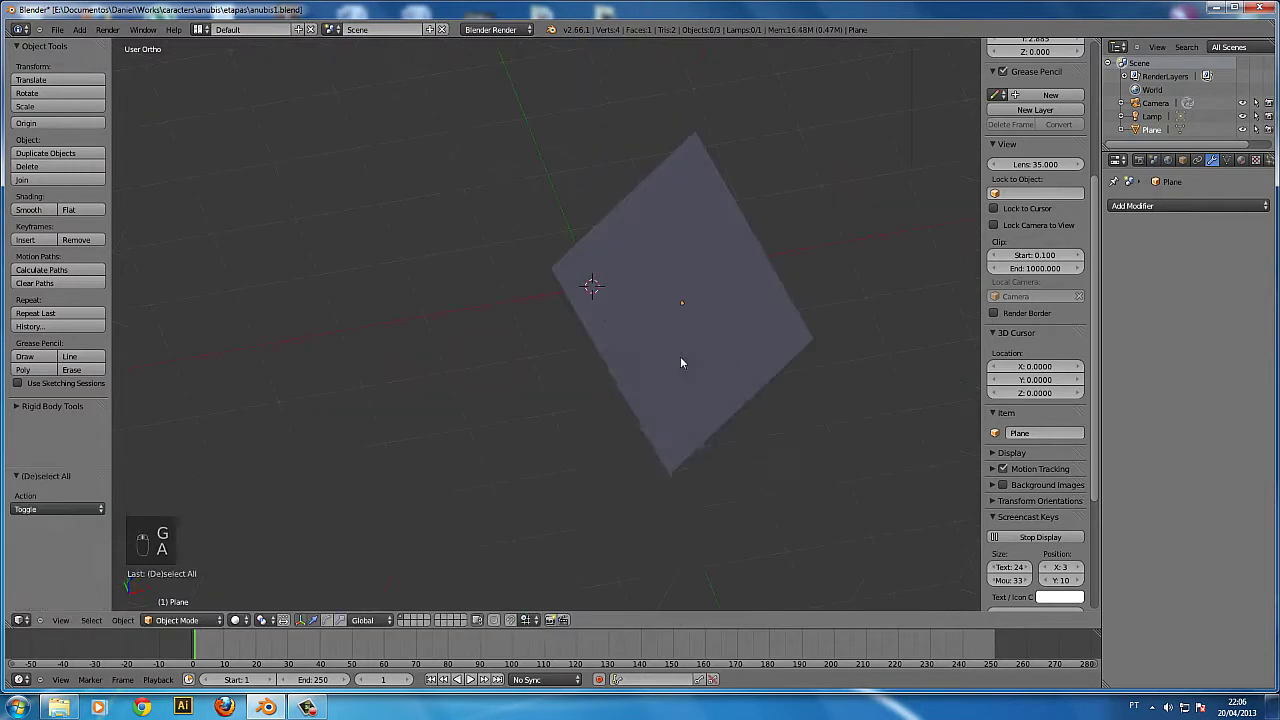
pyautogui.hotkey('shift', 'a')
pyautogui.moveTo(664, 347)
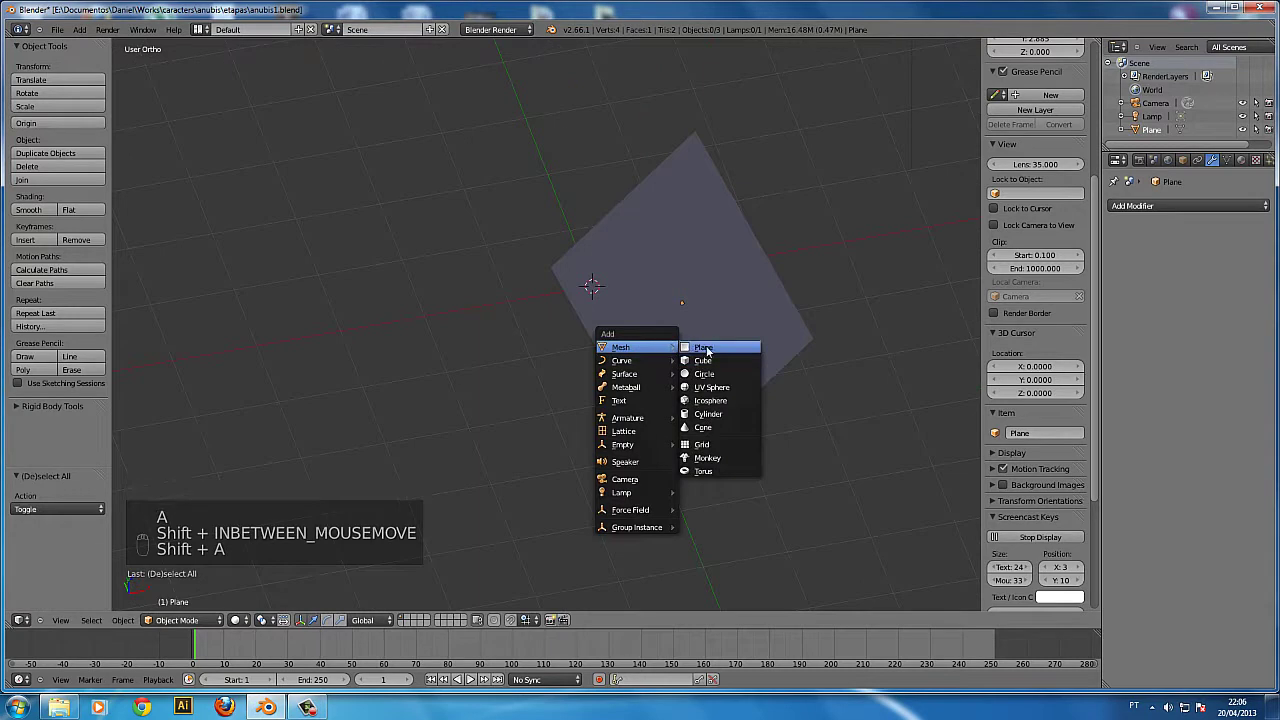
pyautogui.click(704, 360)
pyautogui.press('z')
pyautogui.press('s')
pyautogui.press('s')
pyautogui.press('s')
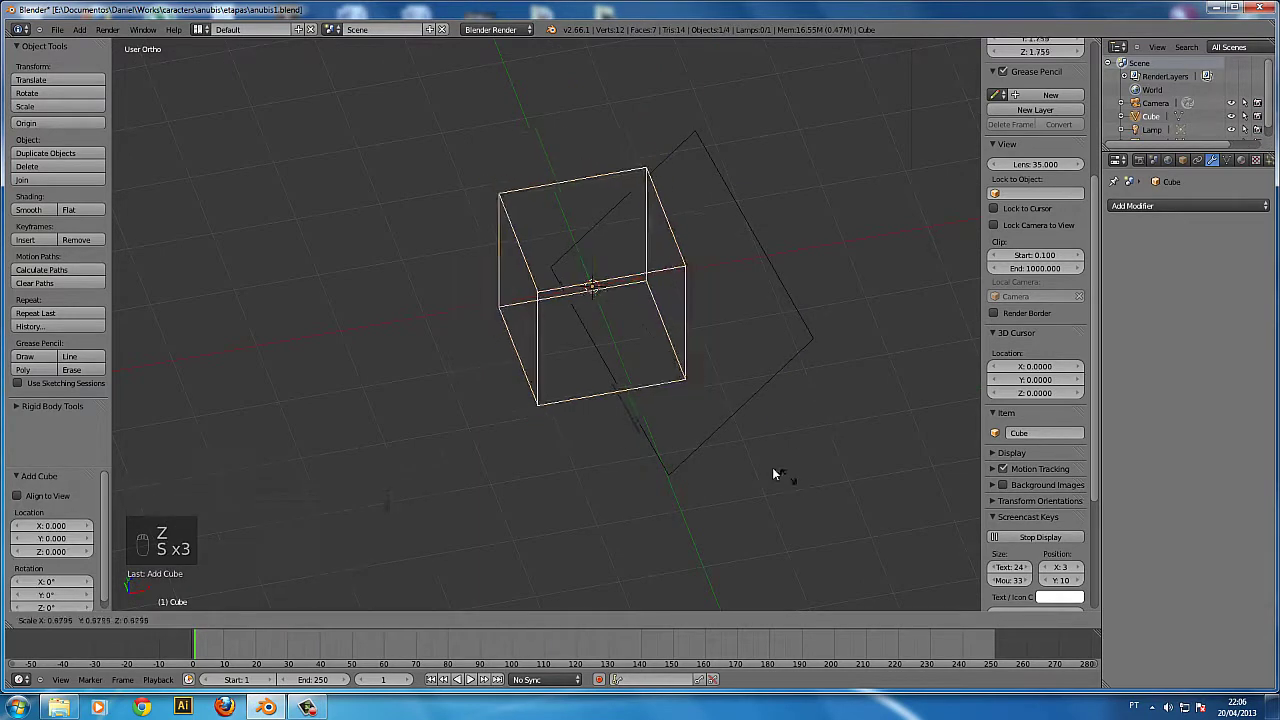
pyautogui.click(688, 410)
pyautogui.press('z')
pyautogui.moveTo(734, 420)
pyautogui.mouseDown(button='middle')
pyautogui.moveTo(691, 446)
pyautogui.moveTo(687, 490)
pyautogui.moveTo(697, 414)
pyautogui.moveTo(654, 329)
pyautogui.mouseUp(button='middle')
pyautogui.moveTo(456, 226); pyautogui.dragTo(578, 307, button='middle')
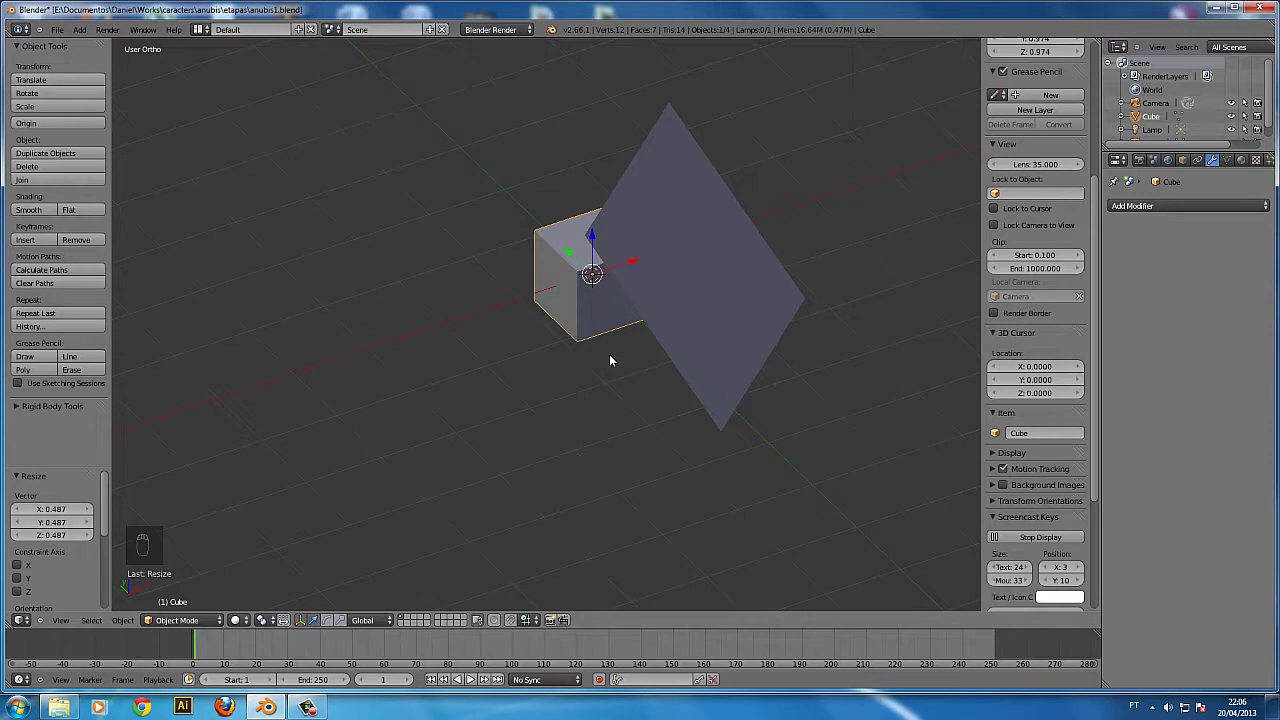
# - Move the cube into the tilted plane by about 0.605 in X, -0.861 in Y and 0.315 in Z
pyautogui.moveTo(692, 399); pyautogui.dragTo(680, 328, button='middle')
pyautogui.press('g')
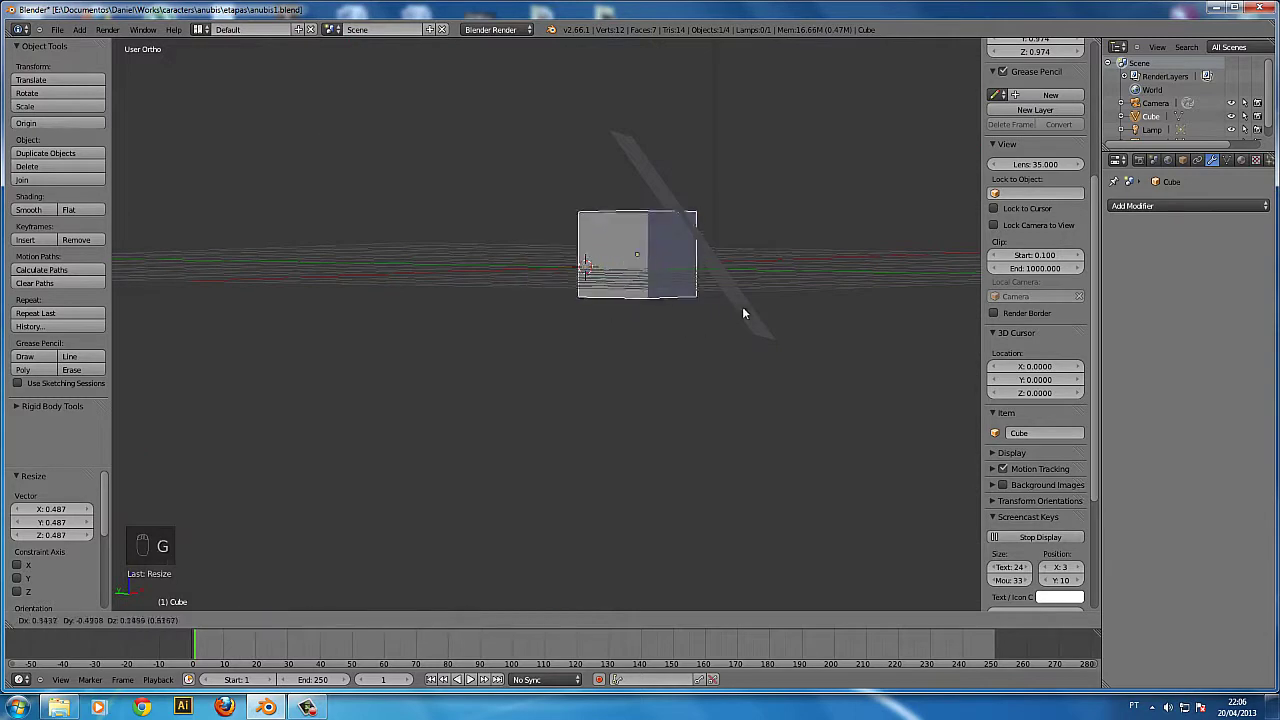
pyautogui.click(778, 294)
# - Inspect where the cube intersects the plane from several angles, comparing perspective and orthographic projection
pyautogui.moveTo(778, 294); pyautogui.dragTo(716, 298, button='middle')
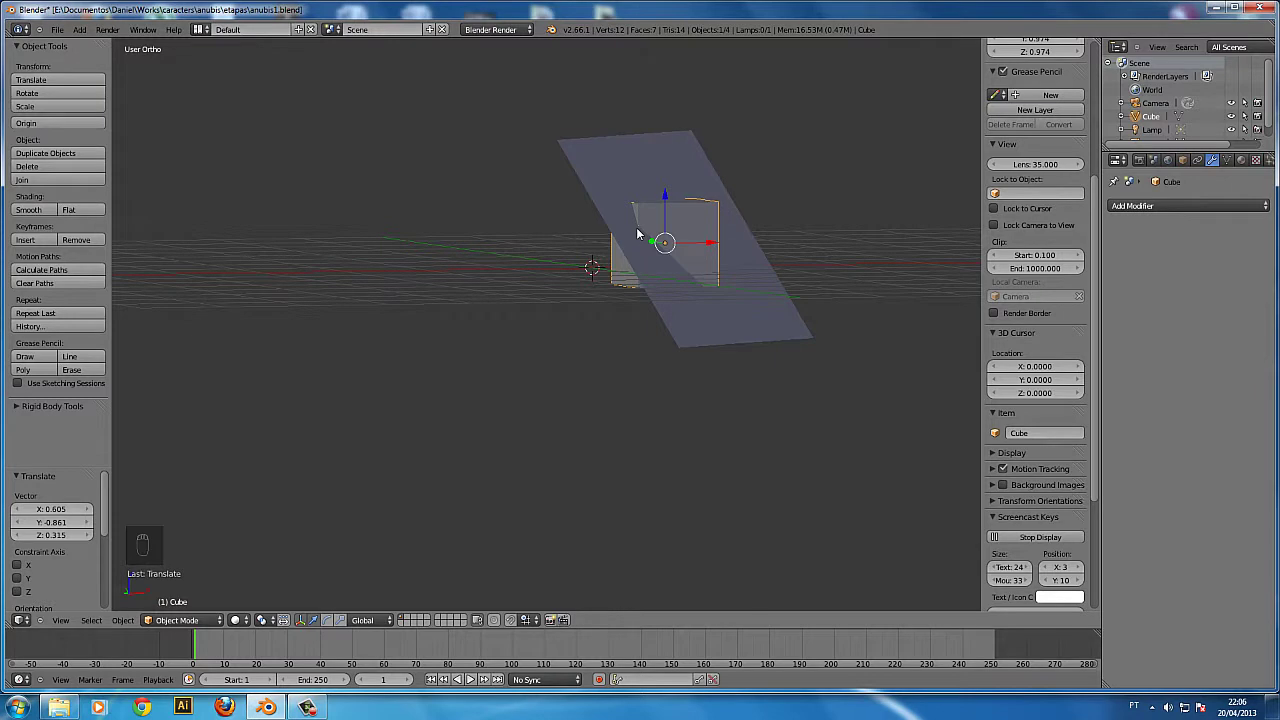
pyautogui.moveTo(629, 217); pyautogui.dragTo(681, 215, button='middle')
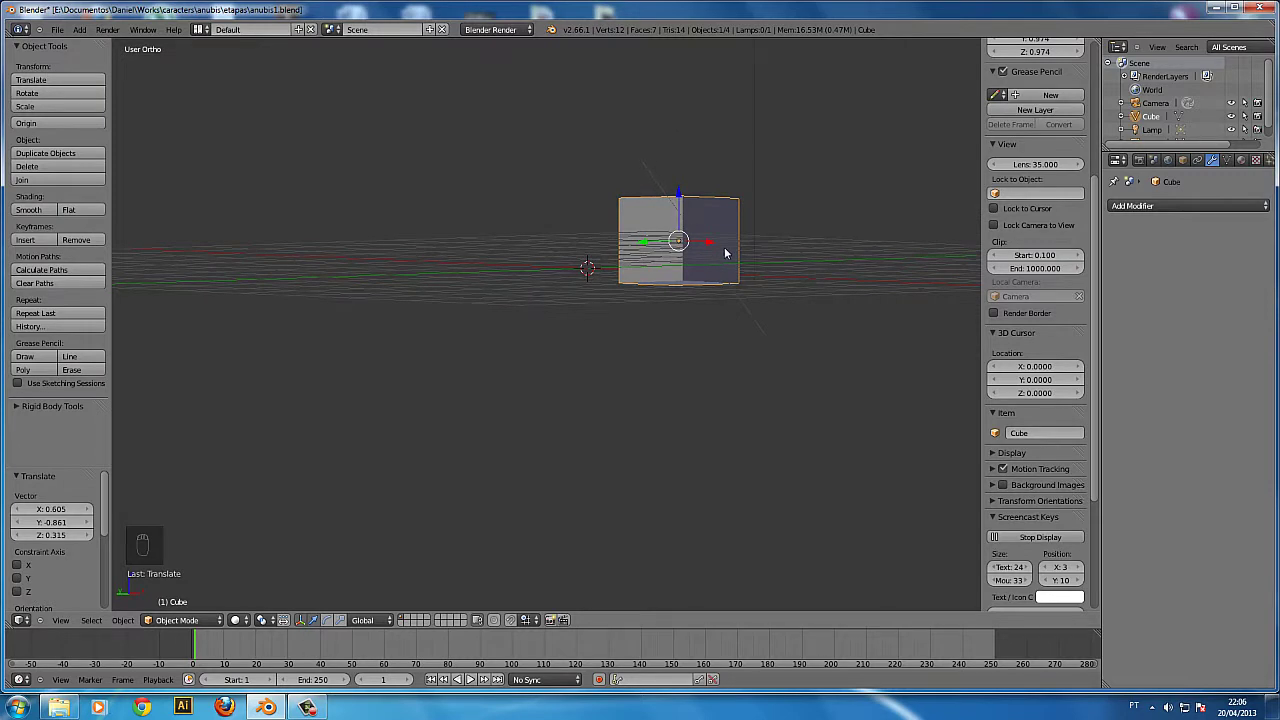
pyautogui.moveTo(726, 253); pyautogui.dragTo(684, 275, button='middle')
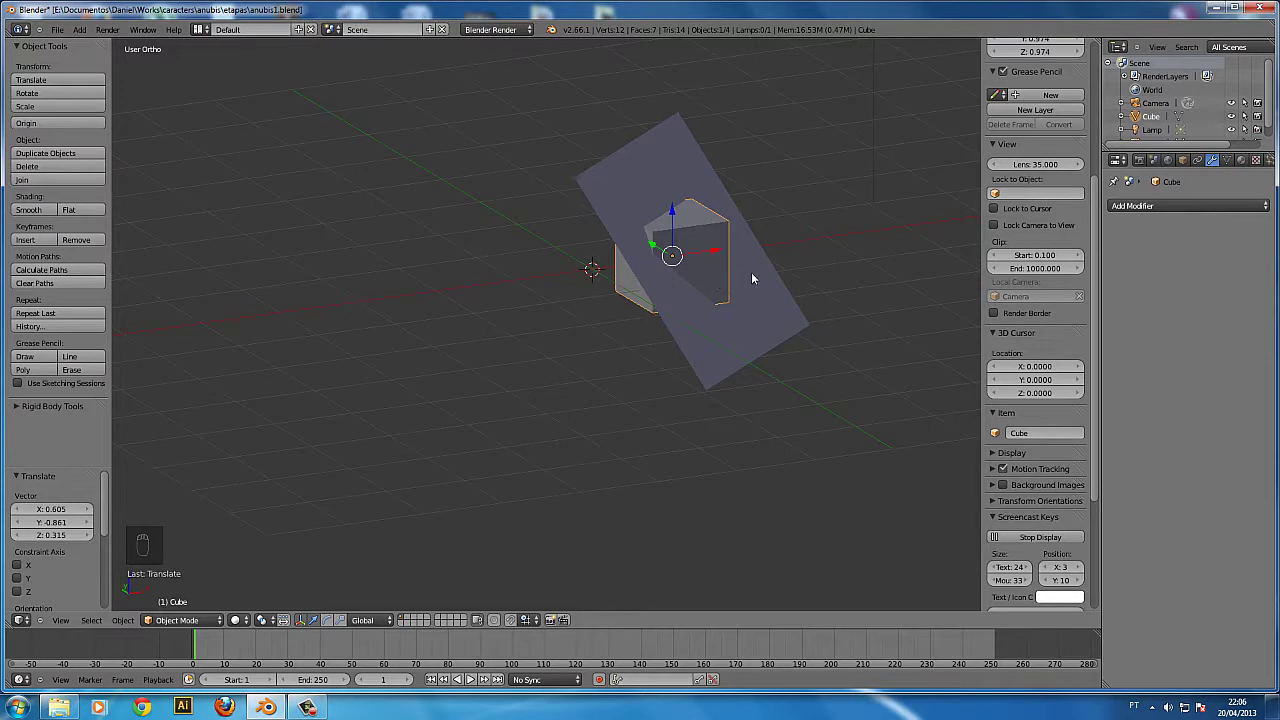
pyautogui.moveTo(749, 329); pyautogui.dragTo(641, 356, button='middle')
pyautogui.press('KP_5')
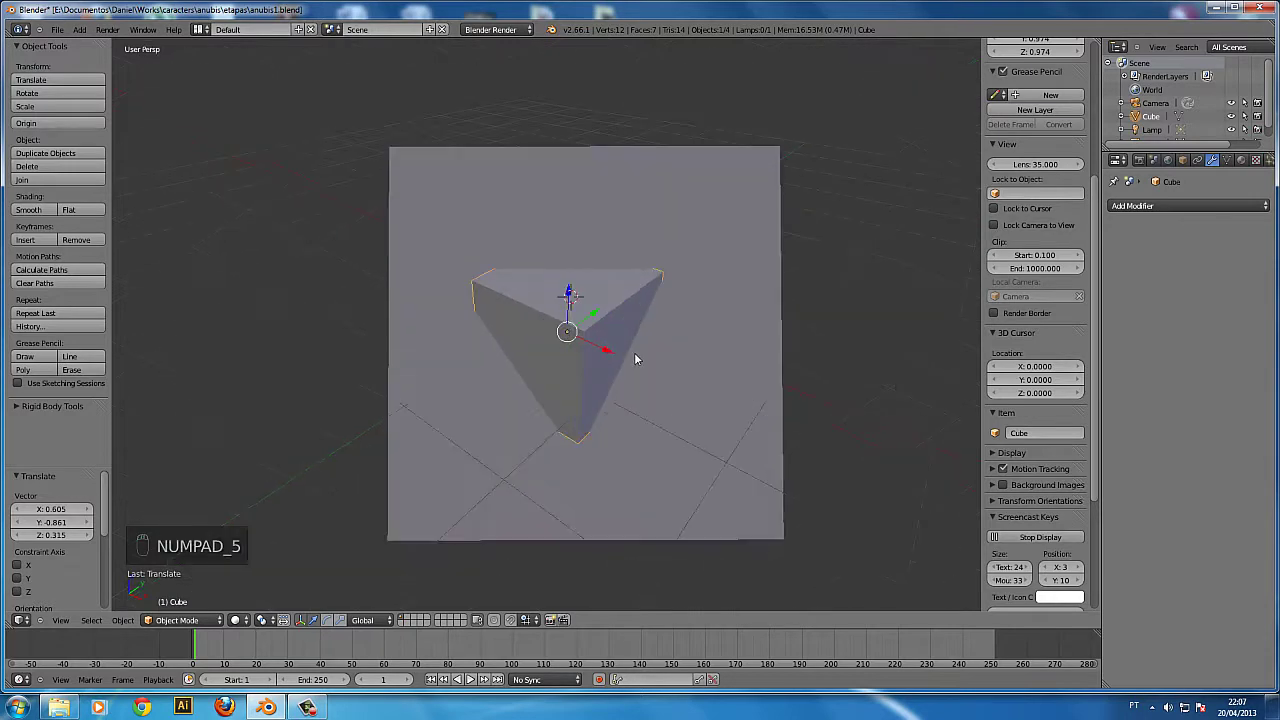
pyautogui.press('KP_5')
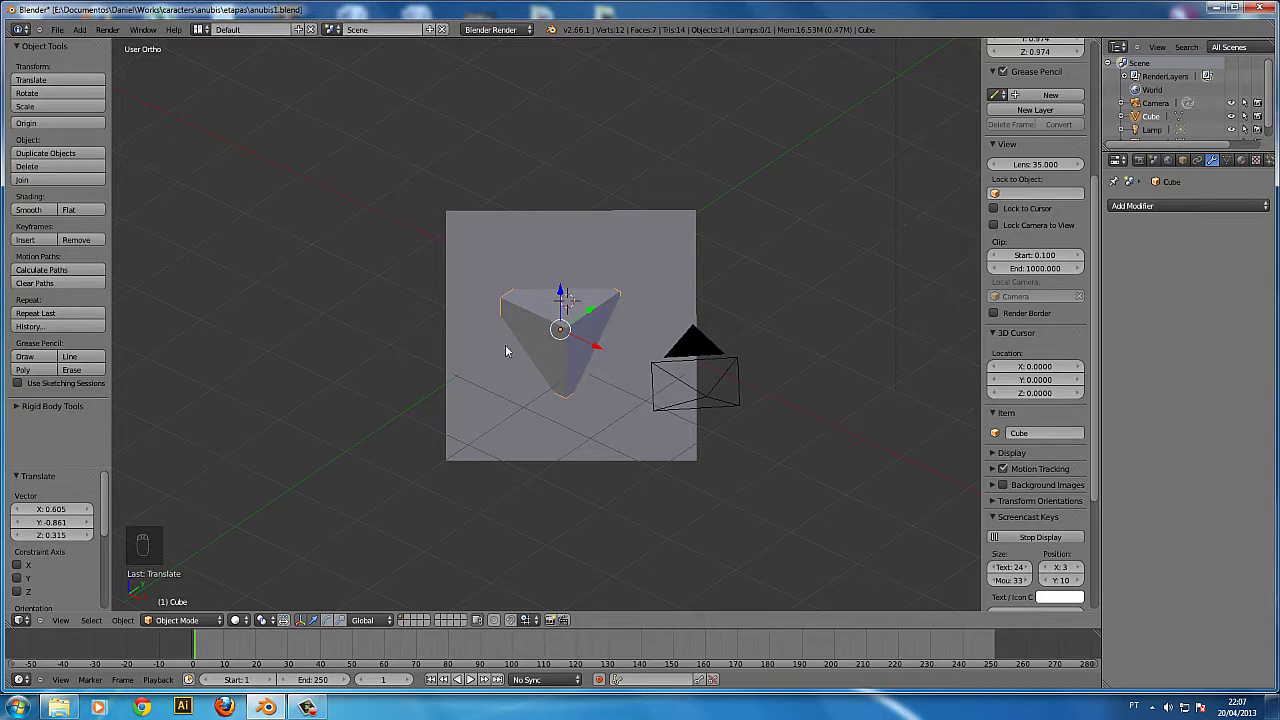
# - Try several times to move the cube freely across the plane in the current view
pyautogui.press('g')
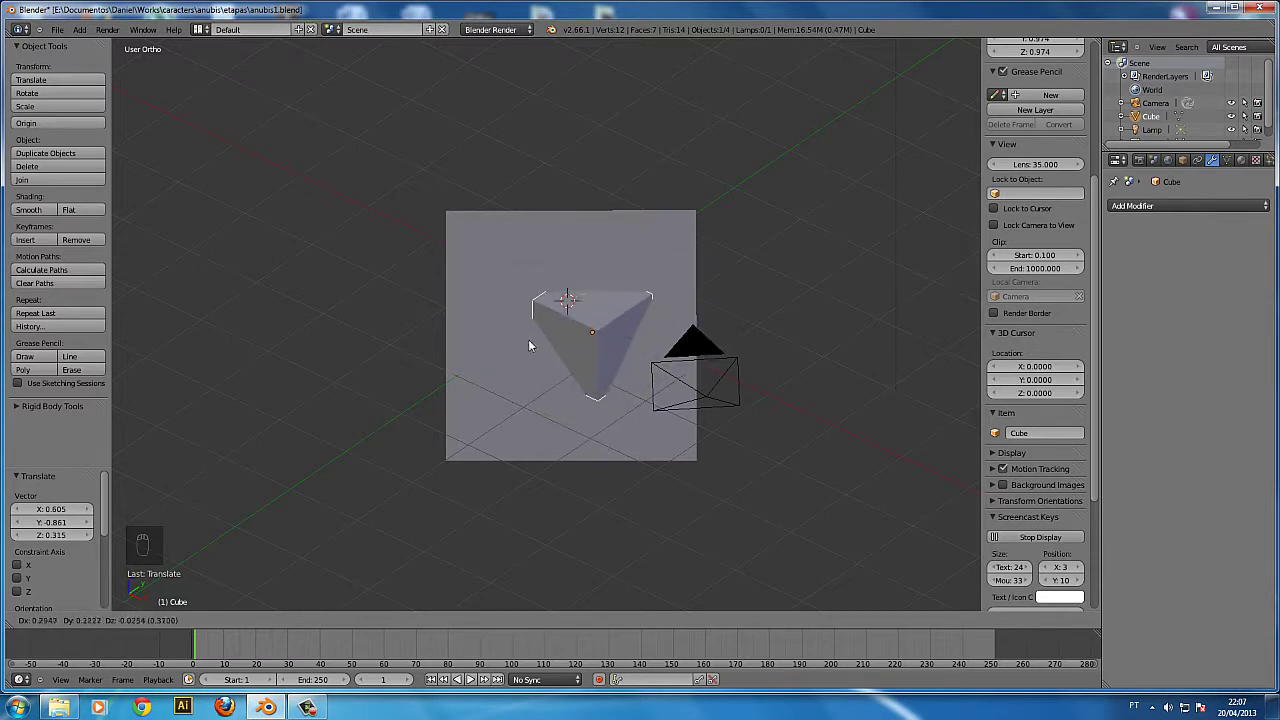
pyautogui.rightClick(536, 388)
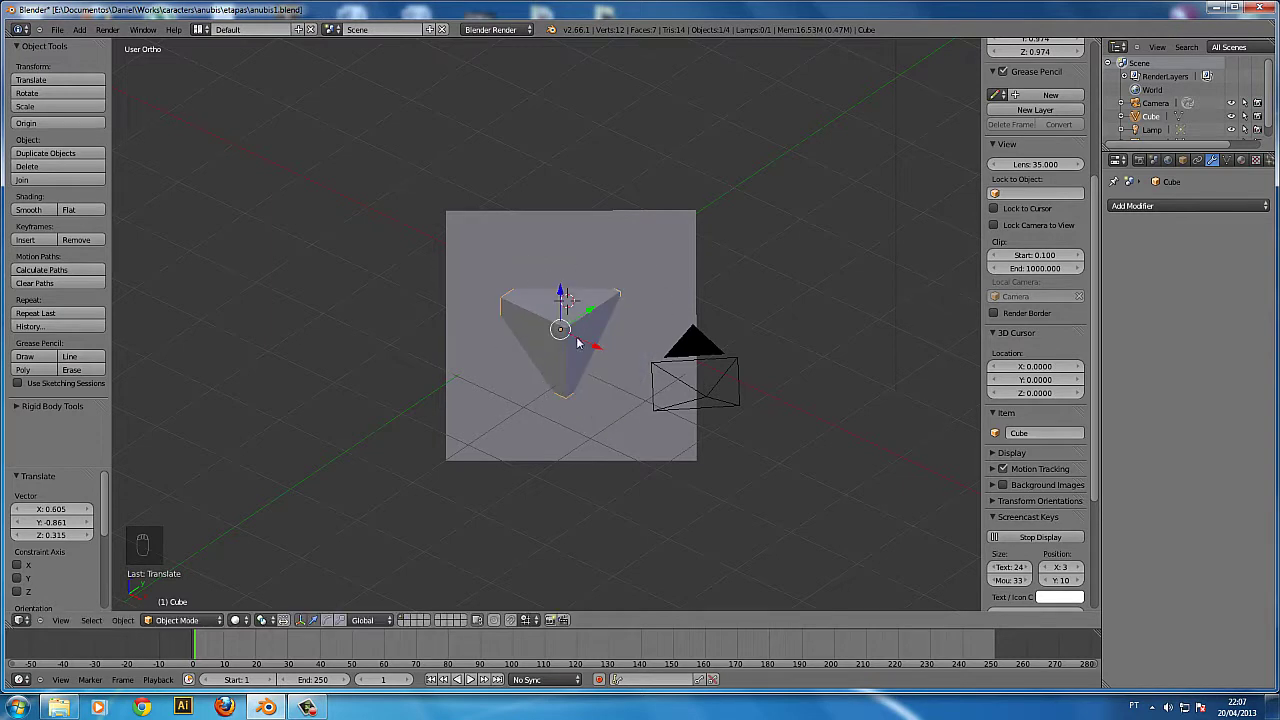
pyautogui.press('g')
pyautogui.rightClick(560, 358)
pyautogui.press('g')
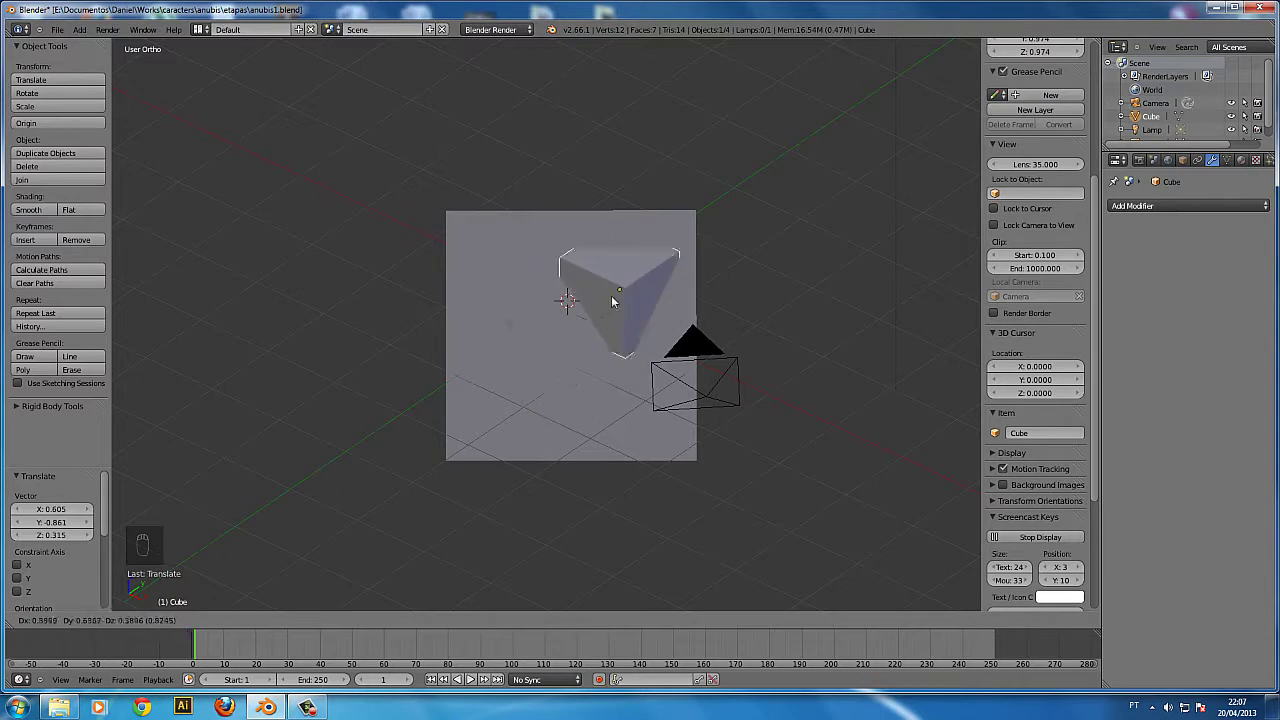
pyautogui.rightClick(594, 336)
# - Move the cube behind the plane by about -0.532 in X, 0.442 in Y and -0.307 in Z, and check it in wireframe
pyautogui.moveTo(522, 317); pyautogui.dragTo(538, 441, button='middle')
pyautogui.press('g')
pyautogui.click(478, 346)
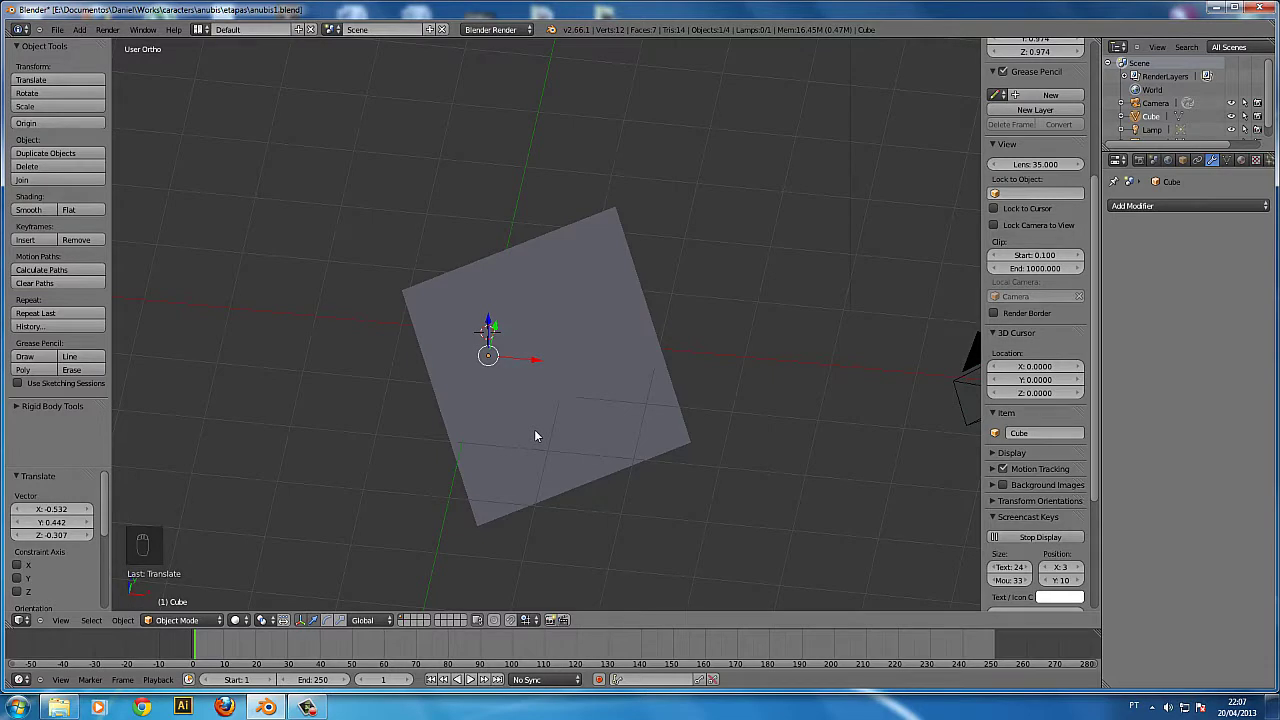
pyautogui.press('z')
pyautogui.press('z')
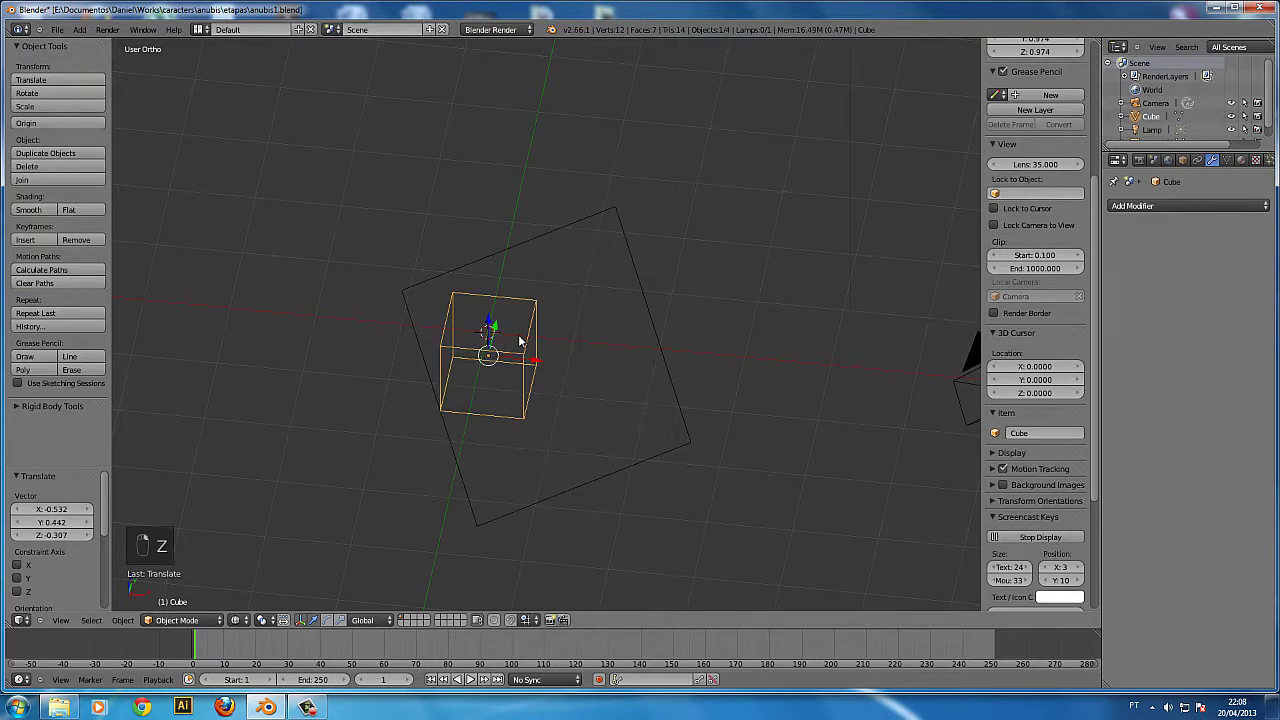
# - Move the cube along the X axis until it clears the plane, and nudge it about 0.03 along Z
pyautogui.press('g')
pyautogui.press('x')
pyautogui.click(755, 383)
pyautogui.press('g')
pyautogui.press('Escape')
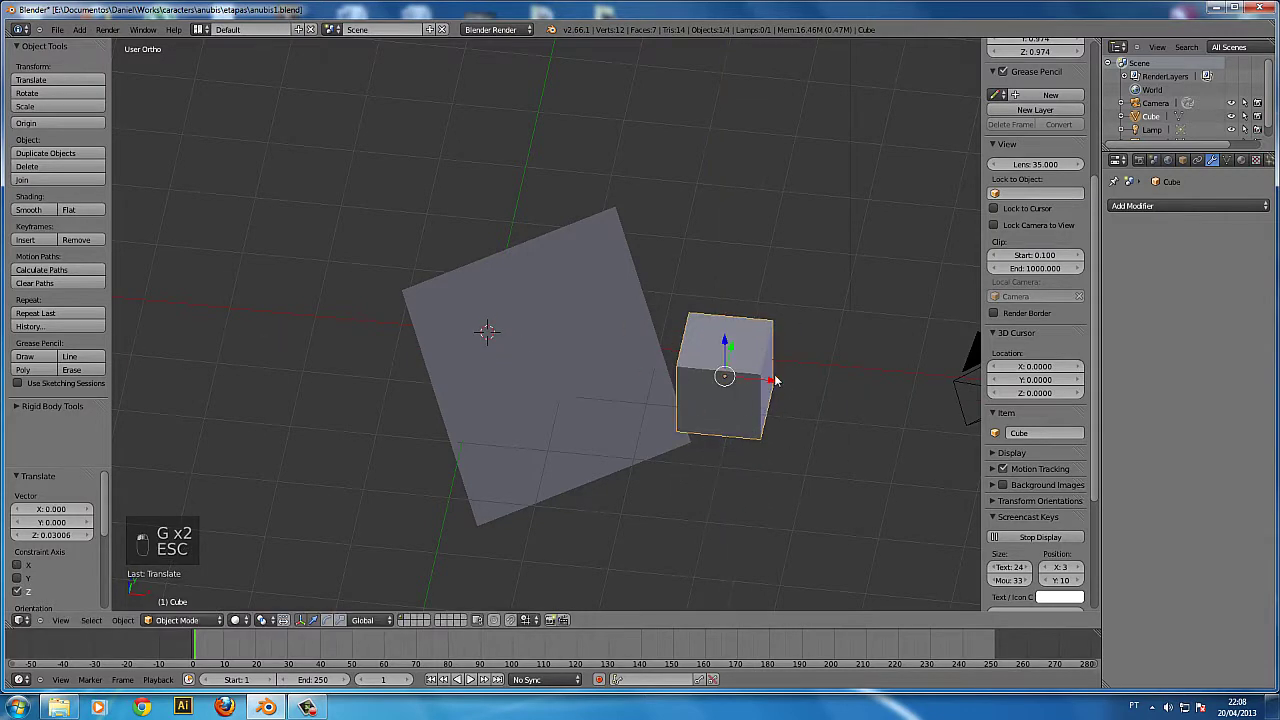
pyautogui.press('g')
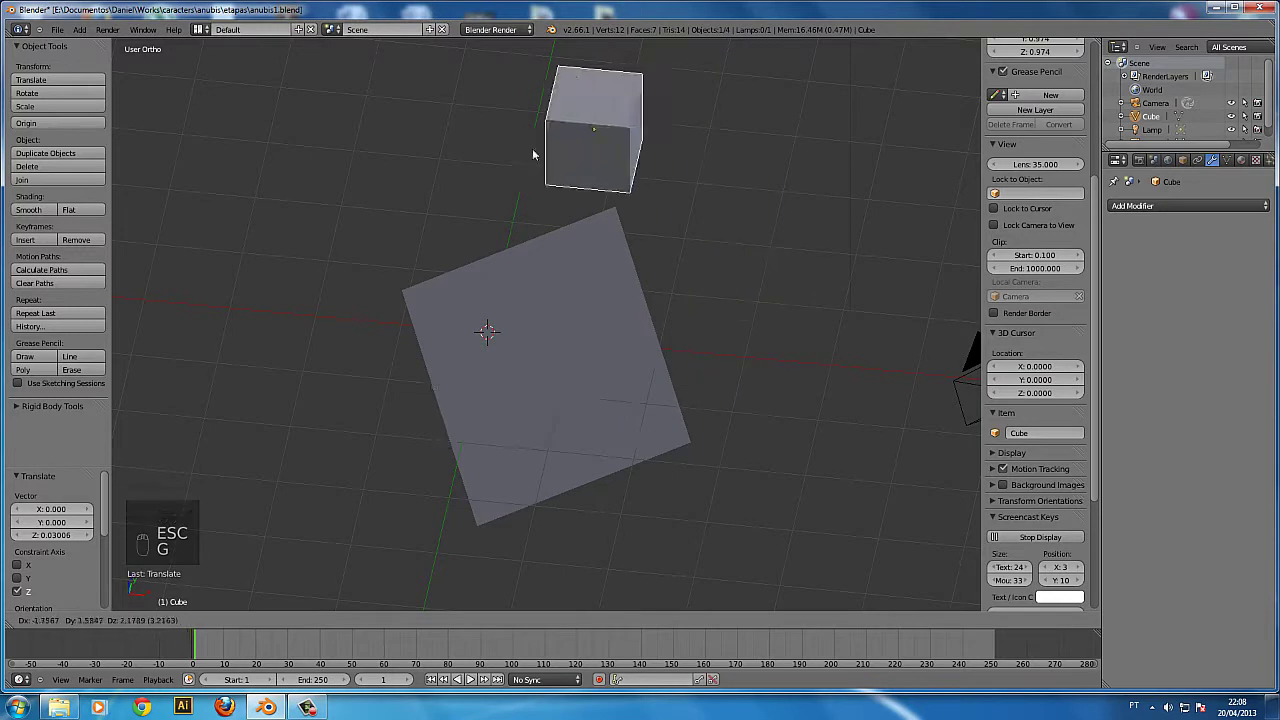
pyautogui.rightClick(630, 379)
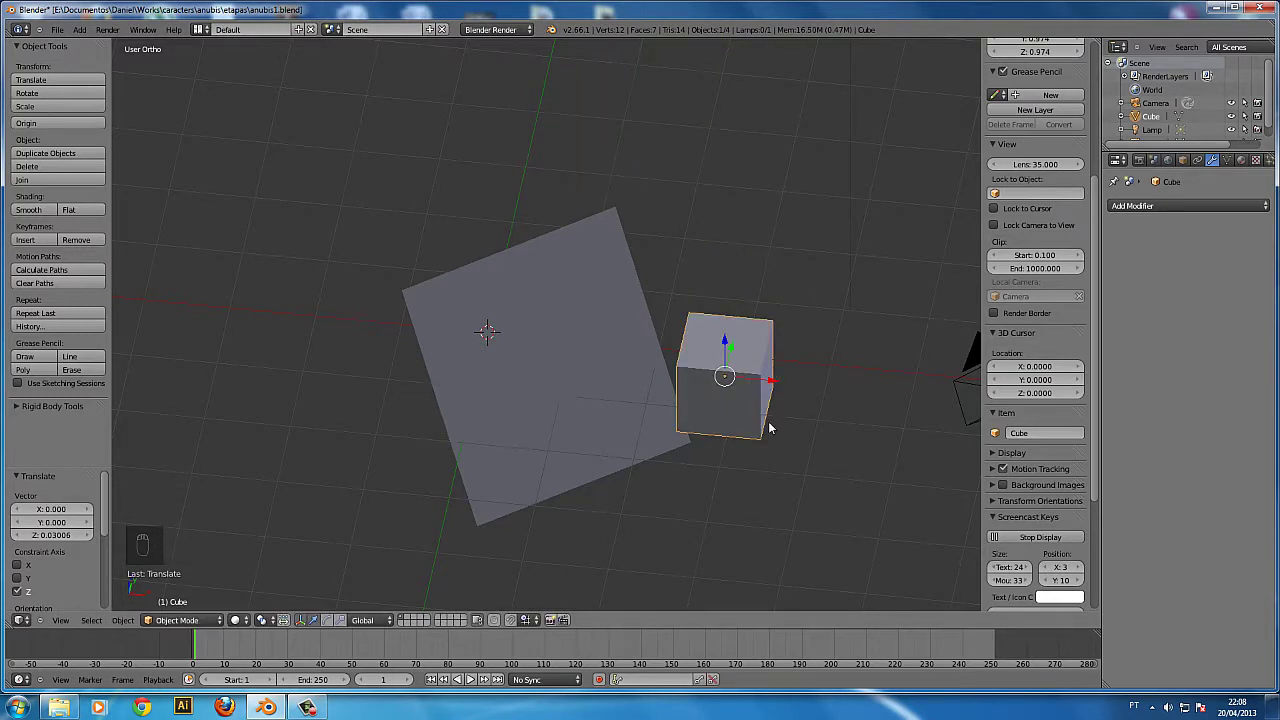
# - Try rotating the cube freely with trackball rotation, two times
pyautogui.moveTo(729, 371); pyautogui.dragTo(700, 413, button='middle')
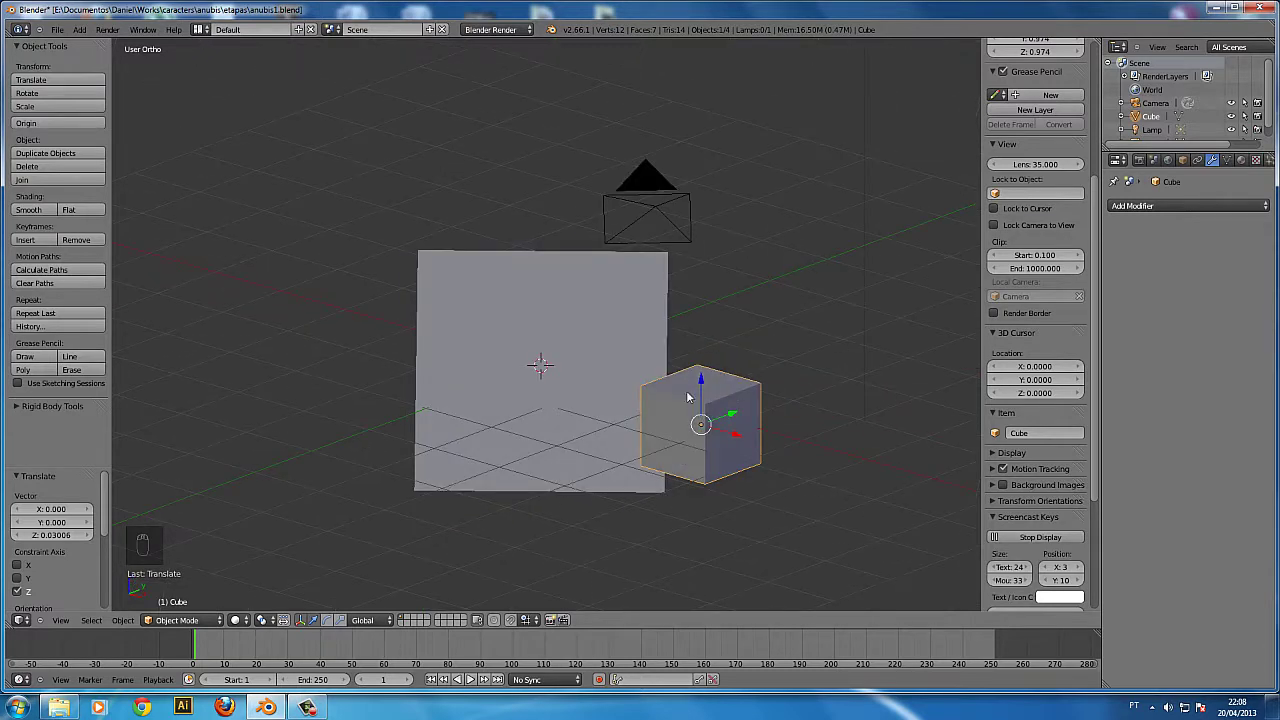
pyautogui.press('r')
pyautogui.press('r')
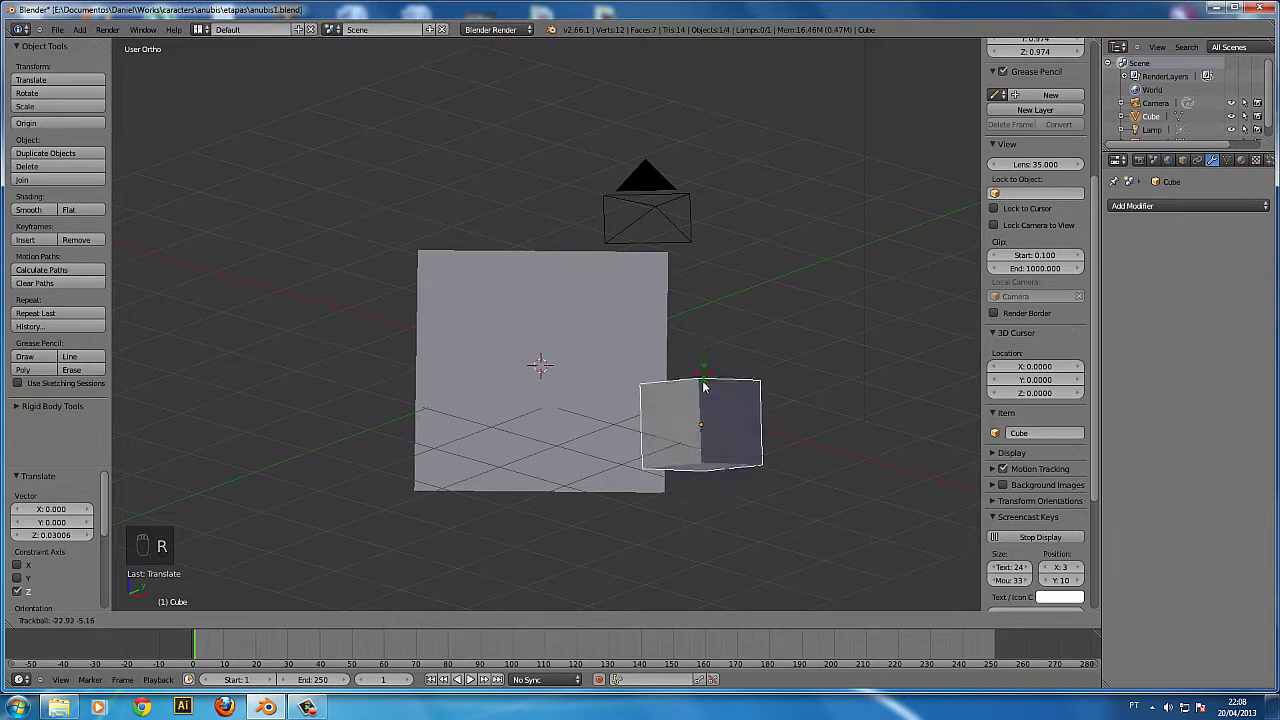
pyautogui.press('Escape')
pyautogui.press('r')
pyautogui.press('r')
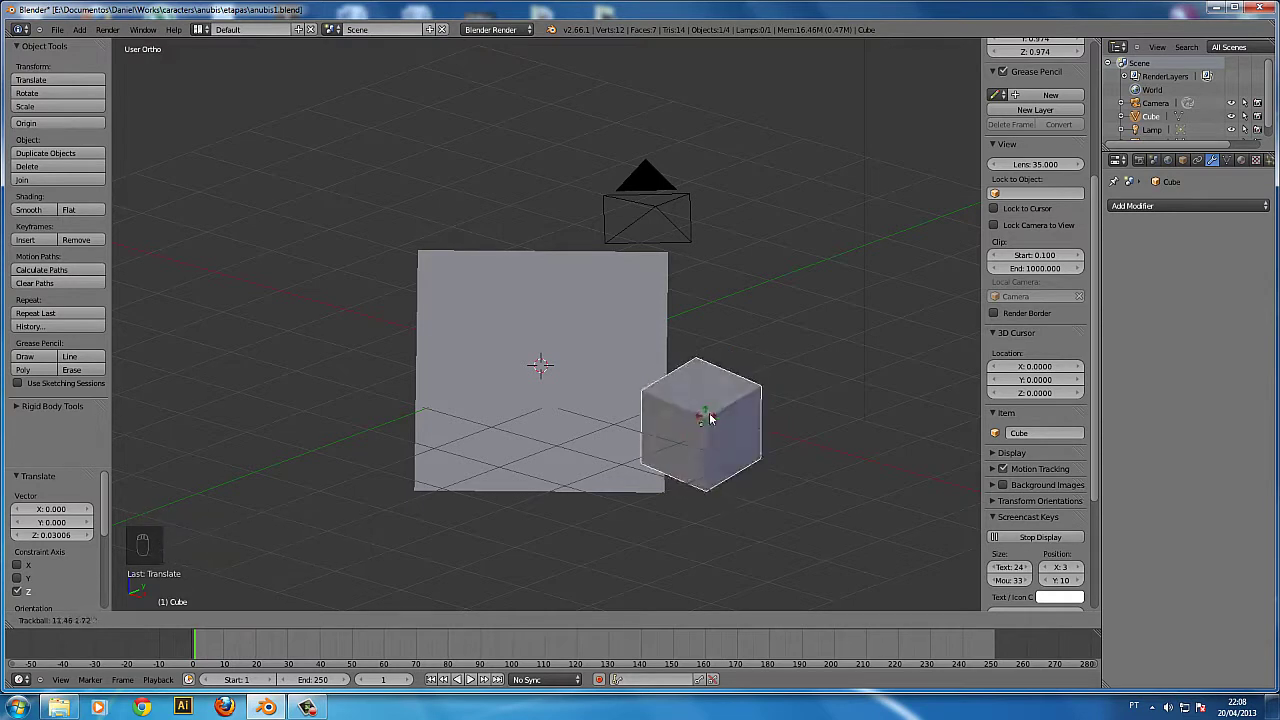
pyautogui.press('Escape')
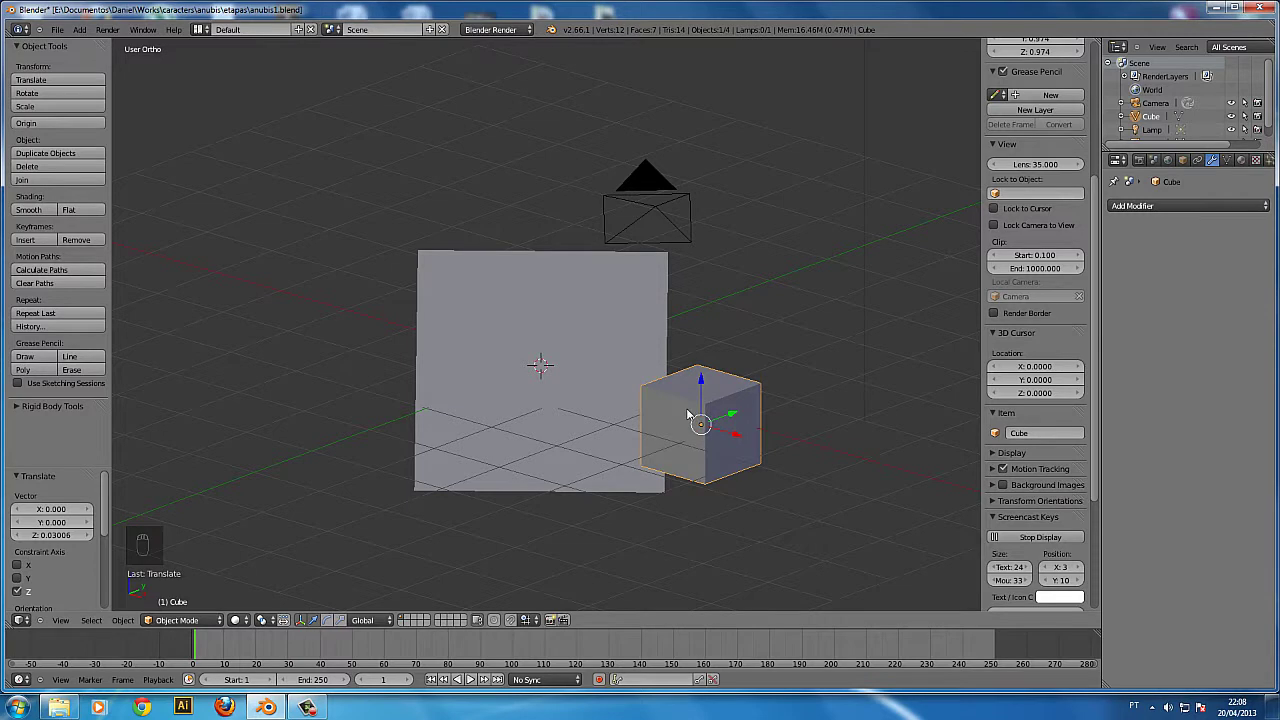